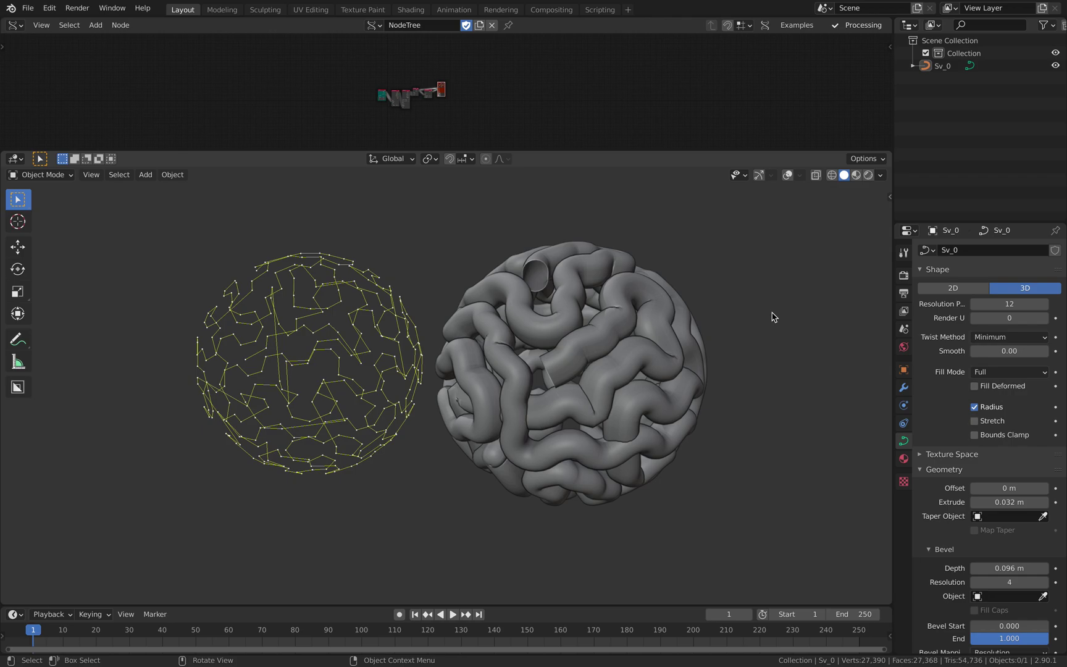
- Start a new file from the General template
middle_drag(758, 344, 483, 325)
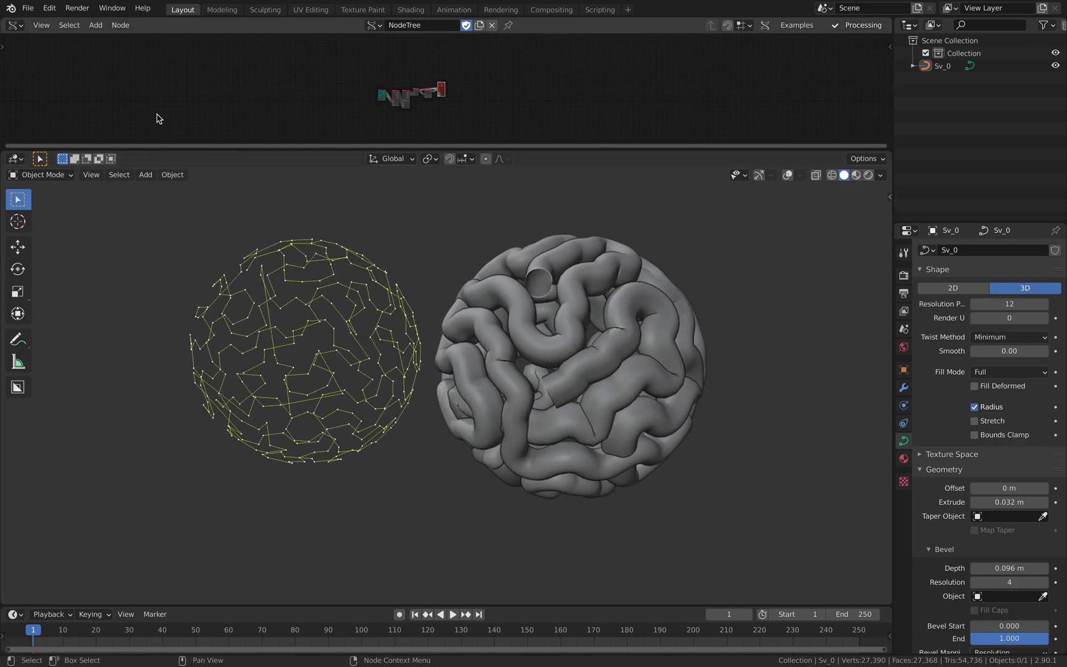
click(28, 8)
mouse_move(39, 22)
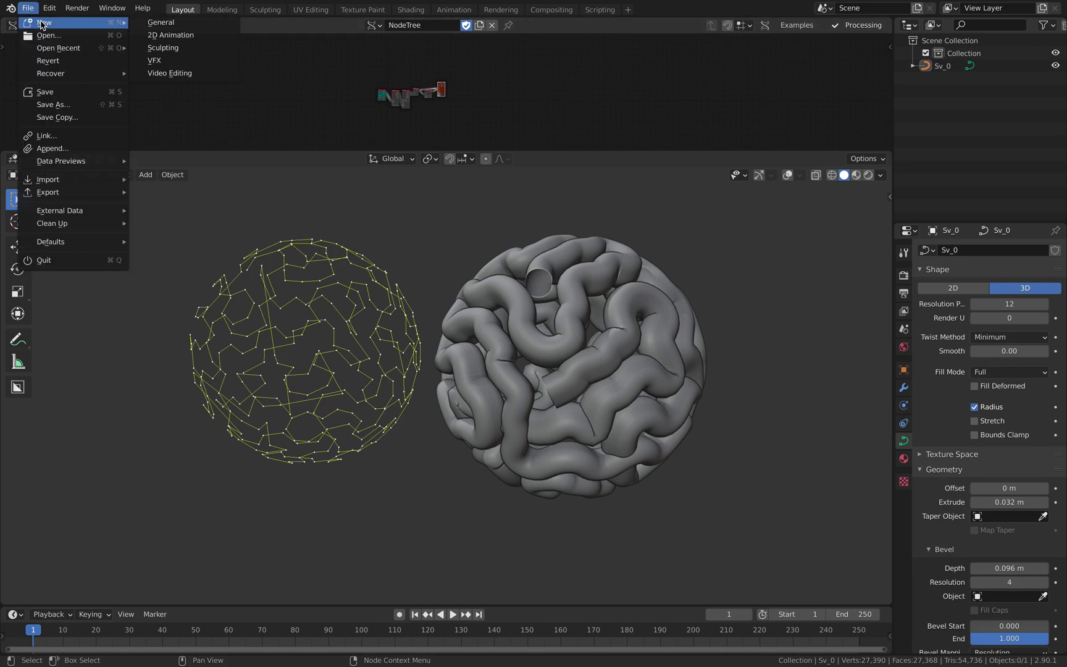
click(173, 23)
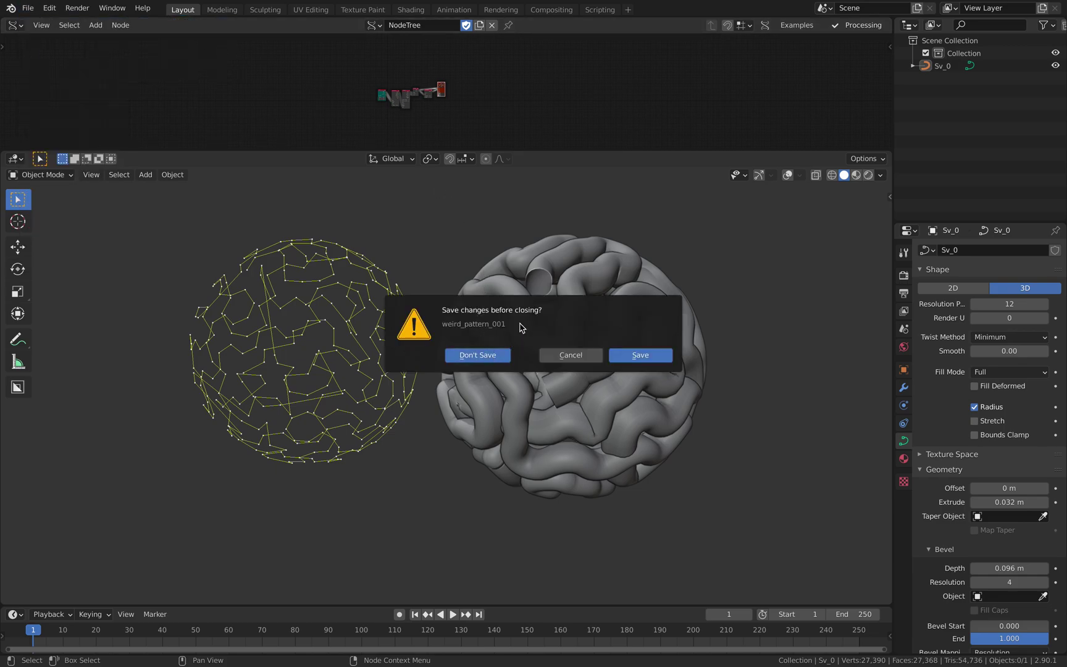
key(Return)
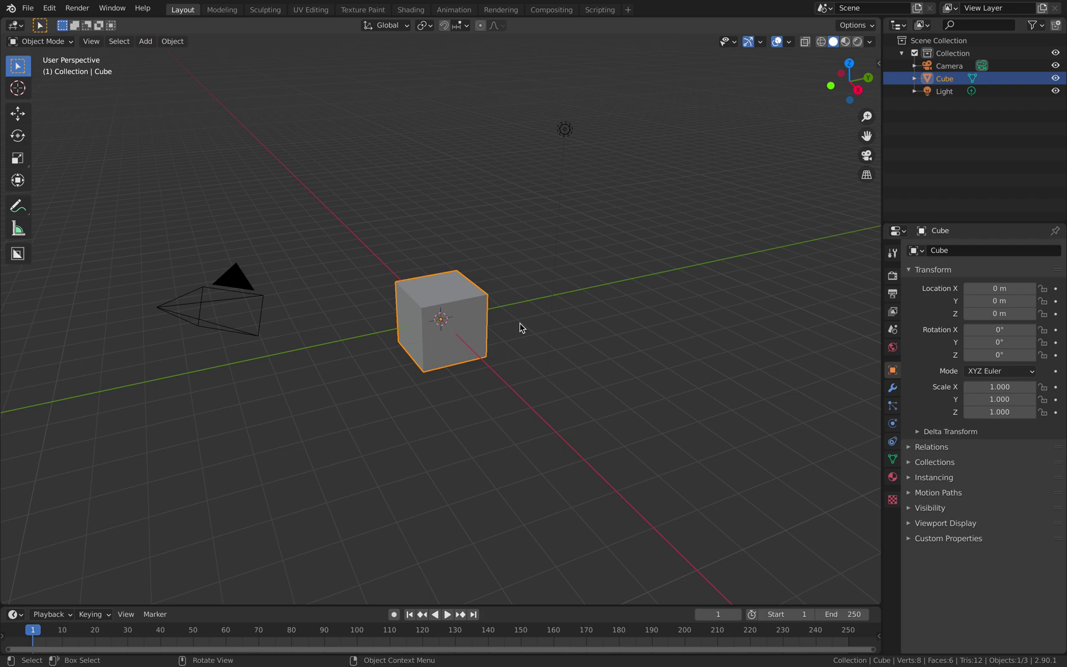
- Split the 3D viewport into two stacked areas and make the upper one a Sverchok Nodes editor with a new node tree
scroll(630, 275, up, 2)
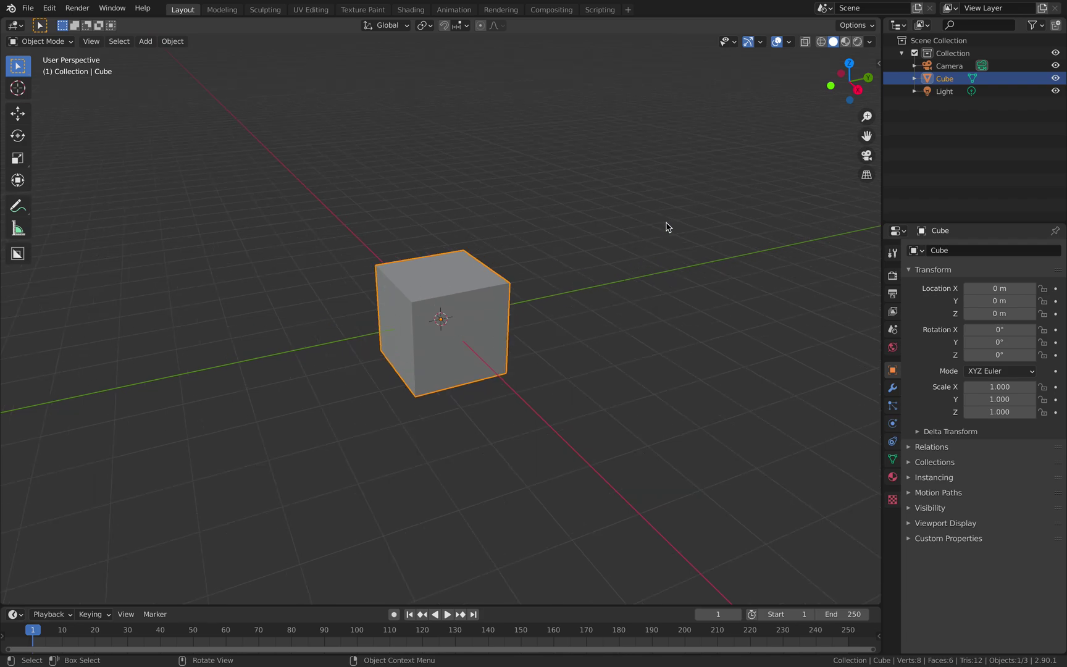
drag(879, 18, 679, 274)
middle_drag(665, 357, 662, 350)
middle_drag(168, 100, 178, 106)
click(14, 26)
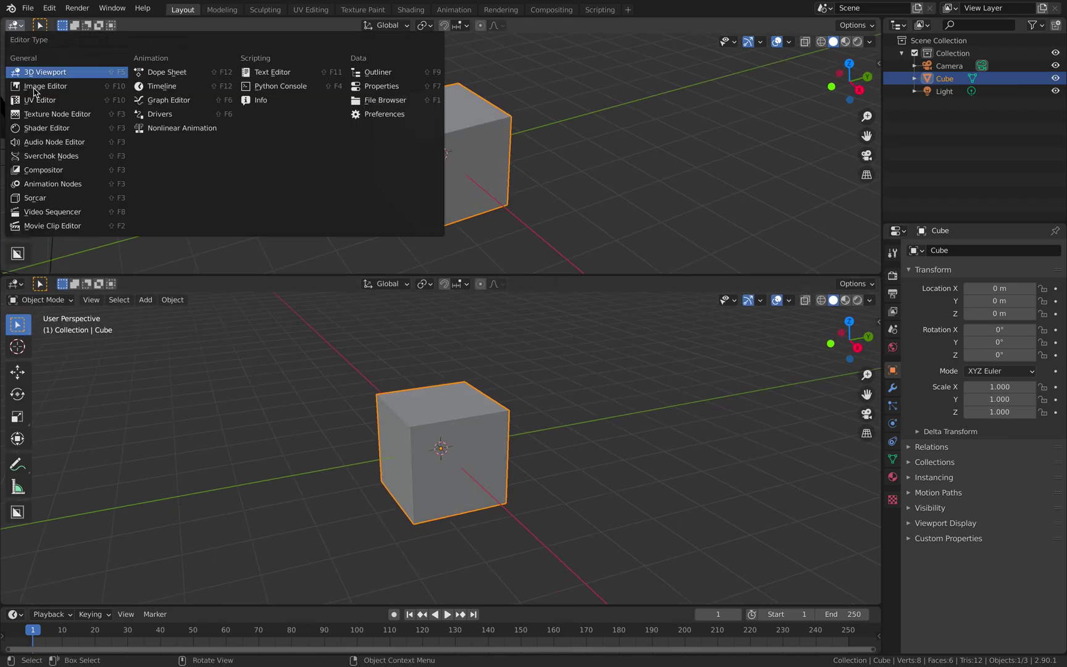
click(92, 151)
click(420, 28)
drag(742, 124, 874, 133)
- Delete all the default objects from the scene
key(a)
mouse_move(593, 383)
middle_down()
mouse_move(617, 379)
mouse_move(605, 367)
middle_up()
key(x)
click(617, 378)
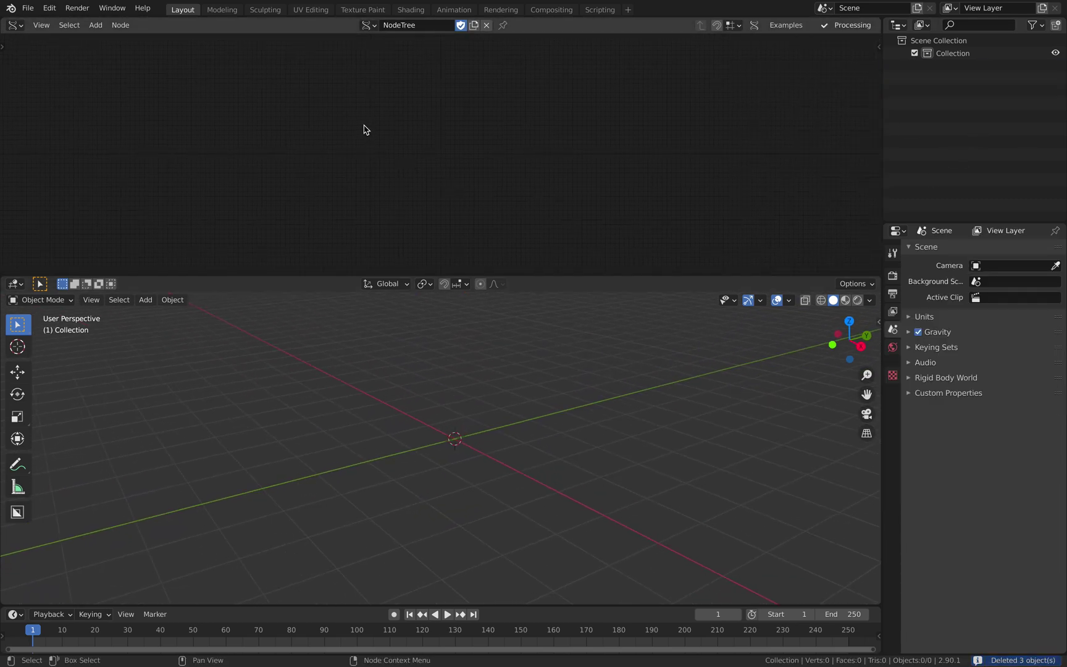
- Add an IcoSphere node to the Sverchok node tree
key(alt+space)
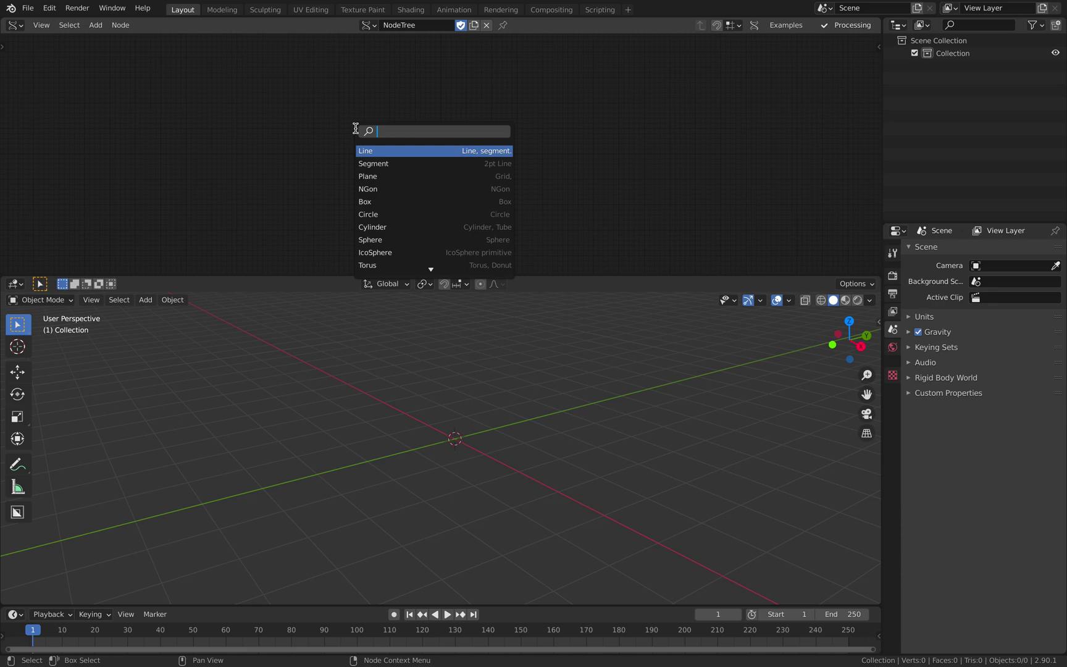
text(ico)
key(Return)
click(317, 160)
ctrl+middle_drag(318, 159, 389, 150)
middle_drag(390, 151, 432, 89)
drag(282, 107, 271, 107)
middle_drag(402, 128, 388, 124)
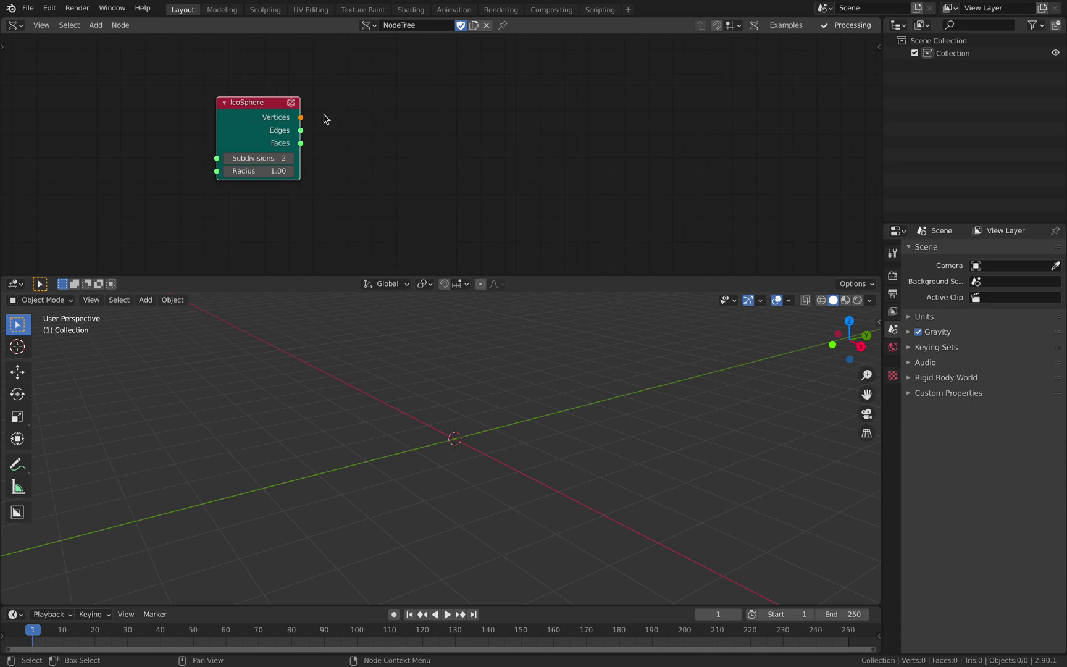
- Add a Sphere node, place it below the IcoSphere node and enlarge the node editor
key(shift+a)
text(sphere)
key(Return)
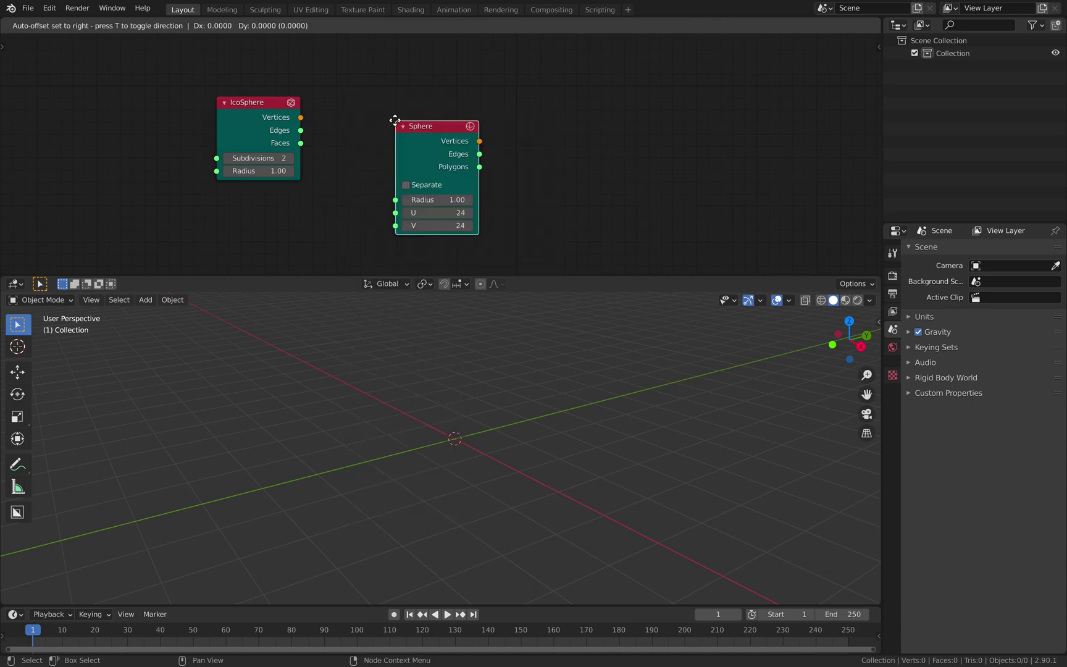
click(181, 220)
drag(386, 277, 390, 325)
middle_drag(395, 252, 383, 189)
drag(213, 173, 266, 175)
middle_drag(397, 136, 377, 178)
- Add a Viewer Draw node beside the two sphere nodes
key(shift+a)
click(377, 178)
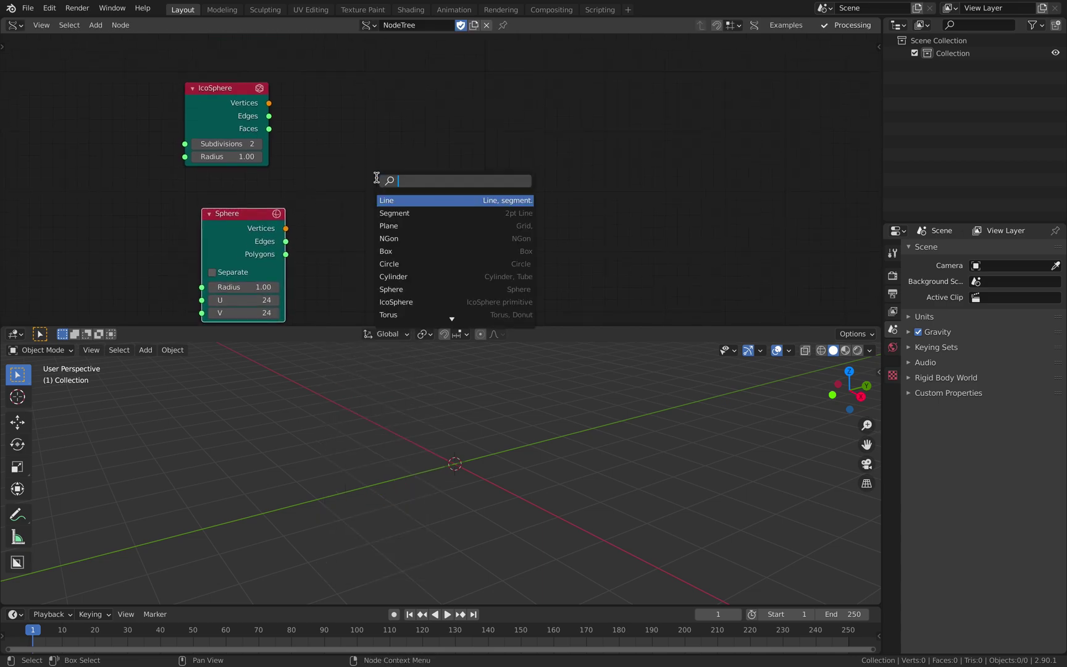
text(view)
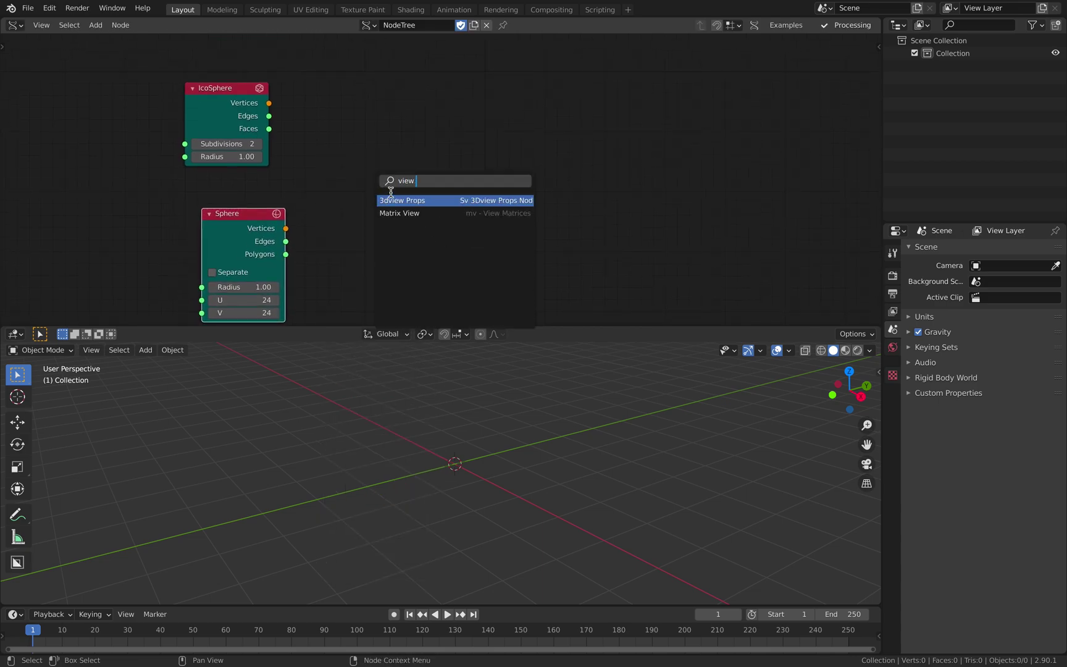
text(er d)
key(Down)
key(Return)
click(552, 123)
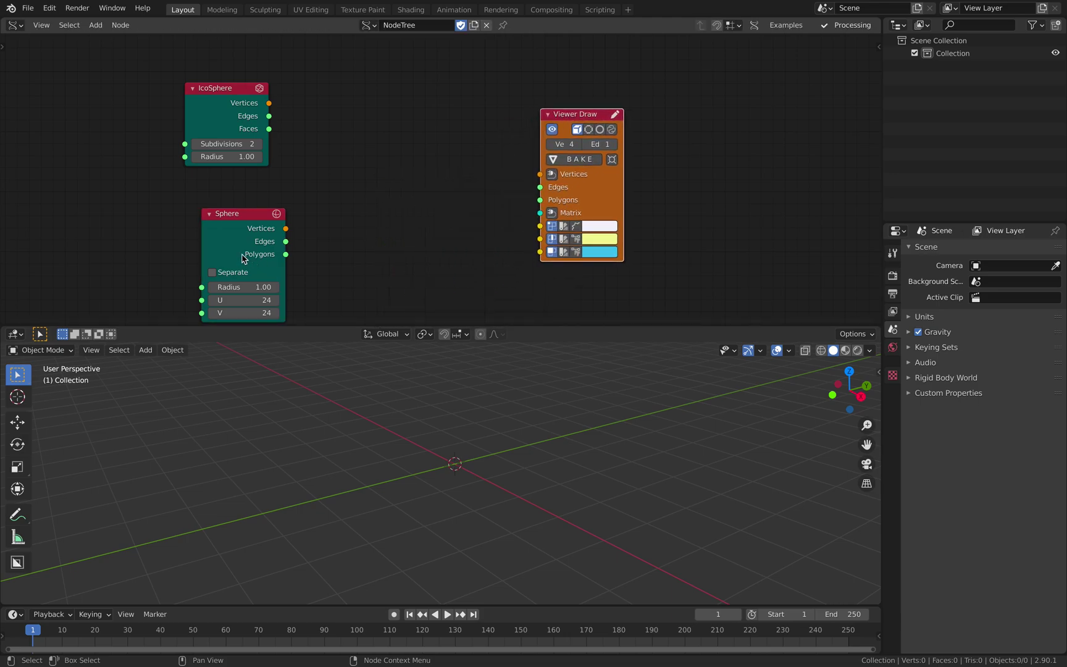
- Rearrange the sphere nodes and connect the Sphere node's vertices, edges and polygons to Viewer Draw
click(237, 221)
drag(252, 216, 263, 197)
drag(233, 91, 266, 70)
click(259, 196)
shift+click(575, 115)
key(f)
middle_drag(488, 448, 413, 449)
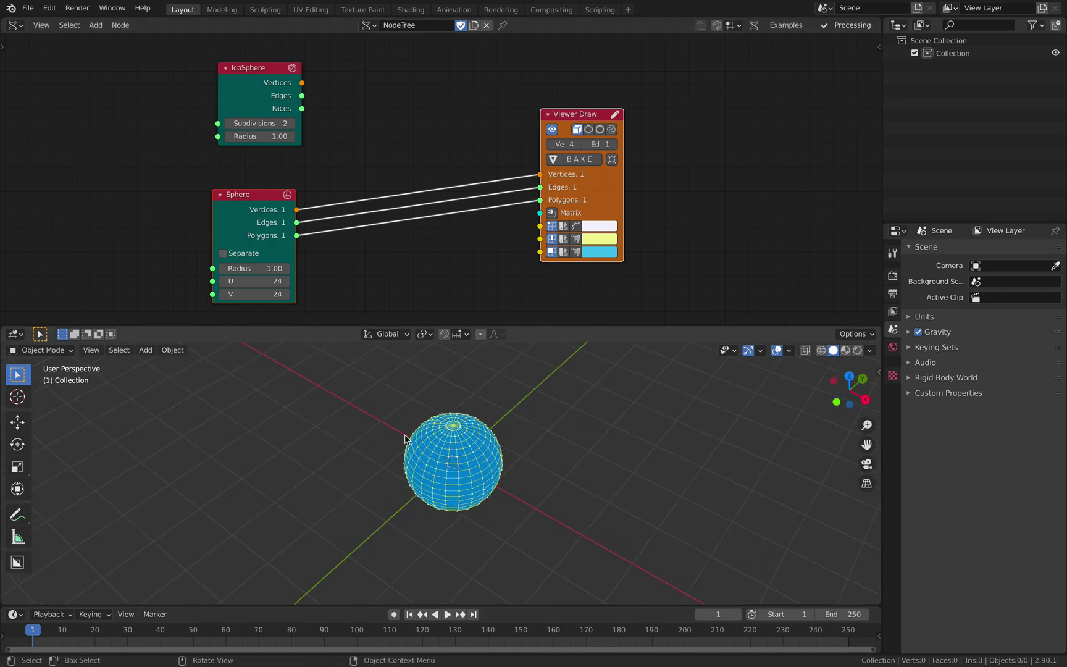
- Add a Dual Mesh node between the IcoSphere and Viewer Draw nodes
middle_drag(370, 102, 373, 152)
drag(249, 130, 228, 127)
key(shift+a)
click(329, 126)
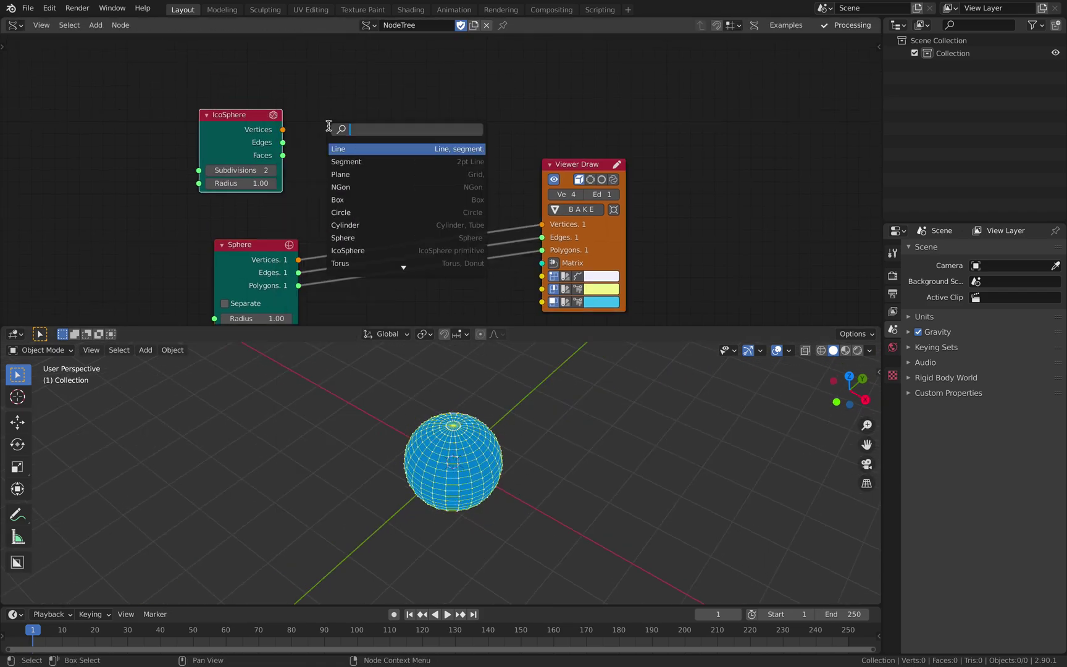
text(dua)
key(Return)
click(366, 127)
- Connect the IcoSphere outputs to Dual Mesh, and Dual Mesh's vertices and faces to Viewer Draw
click(244, 127)
shift+click(406, 139)
key(f)
key(f)
key(f)
click(399, 138)
shift+click(577, 165)
key(f)
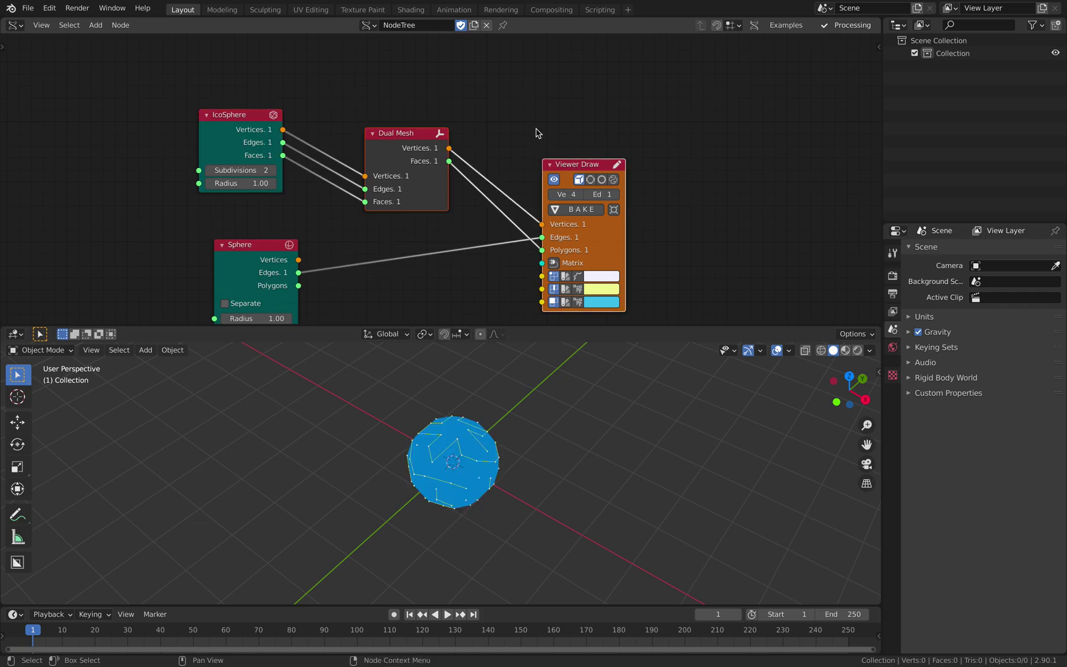
- Remove the link from the Sphere node's edges to Viewer Draw's Edges input
middle_drag(534, 377, 547, 424)
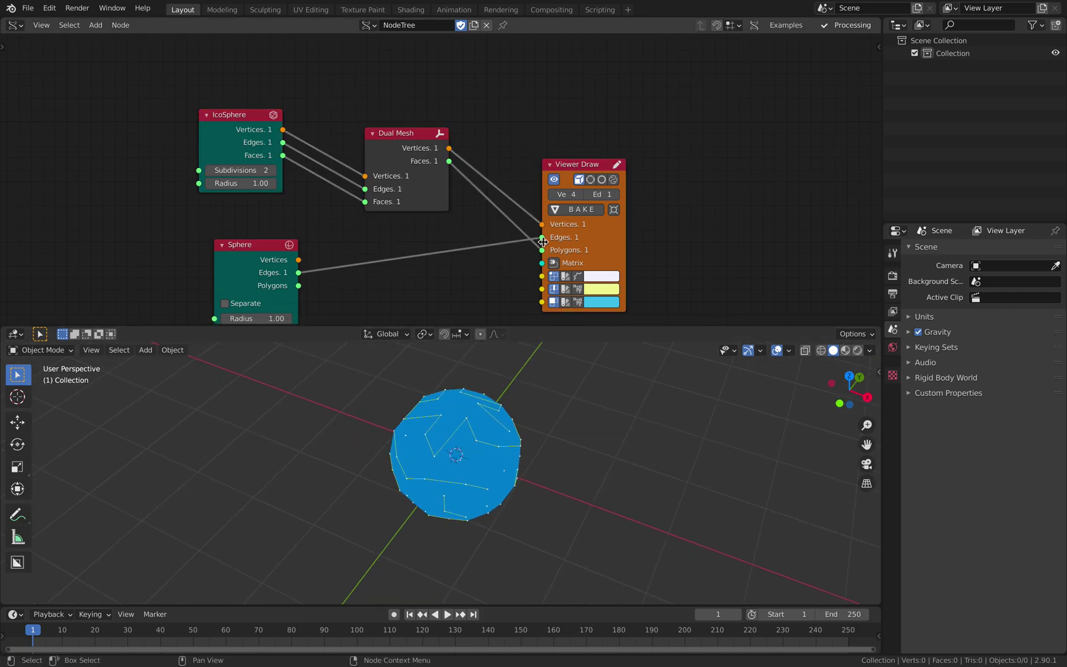
drag(543, 241, 493, 259)
drag(577, 167, 583, 159)
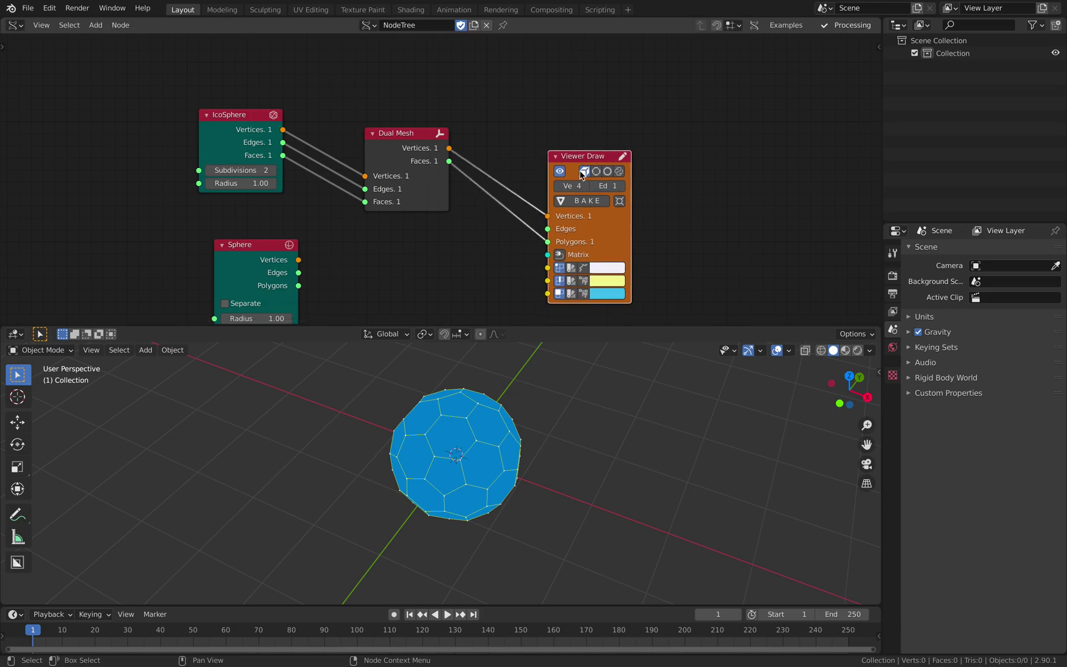
middle_drag(495, 437, 470, 395)
scroll(493, 428, up, 2)
- Increase the IcoSphere node's subdivisions and adjust the positions of the IcoSphere and Dual Mesh nodes
click(274, 171)
click(274, 172)
drag(247, 130, 270, 130)
click(388, 145)
drag(391, 133, 396, 137)
- Delete the IcoSphere node and connect the Sphere node's vertices, edges and polygons to Dual Mesh instead
click(267, 125)
key(x)
drag(260, 242, 250, 182)
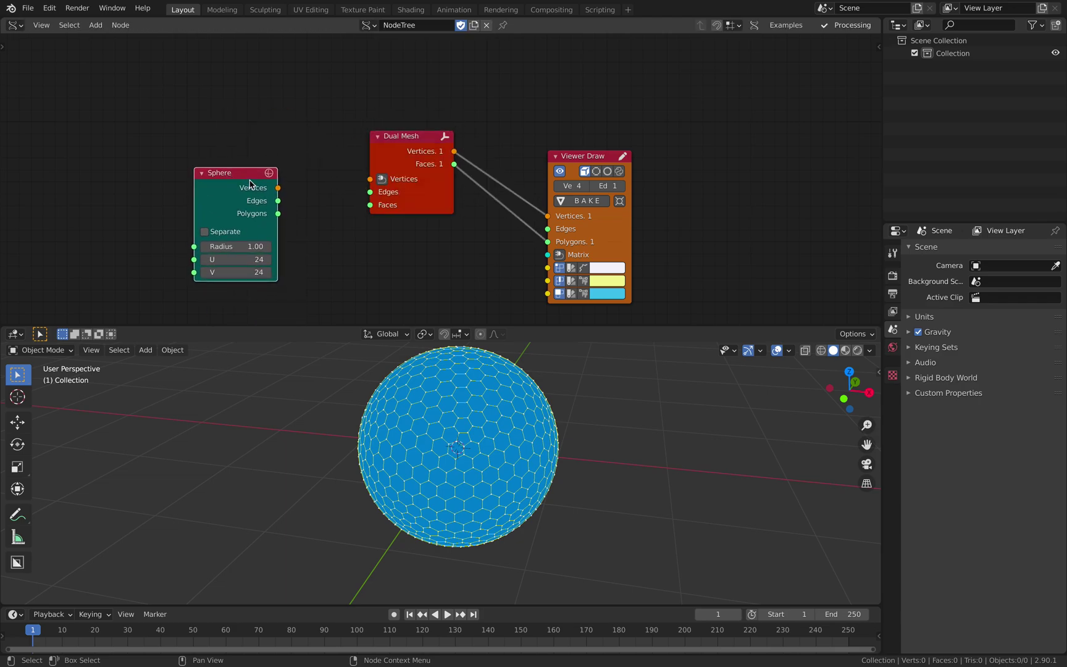
shift+click(392, 145)
key(f)
key(f)
key(f)
middle_drag(504, 383, 477, 387)
- Move the Sphere and Dual Mesh nodes apart and add a Merge by Distance node between them
drag(393, 146, 392, 163)
click(339, 136)
drag(397, 223, 380, 175)
middle_drag(381, 184, 381, 144)
drag(226, 166, 149, 158)
key(alt+space)
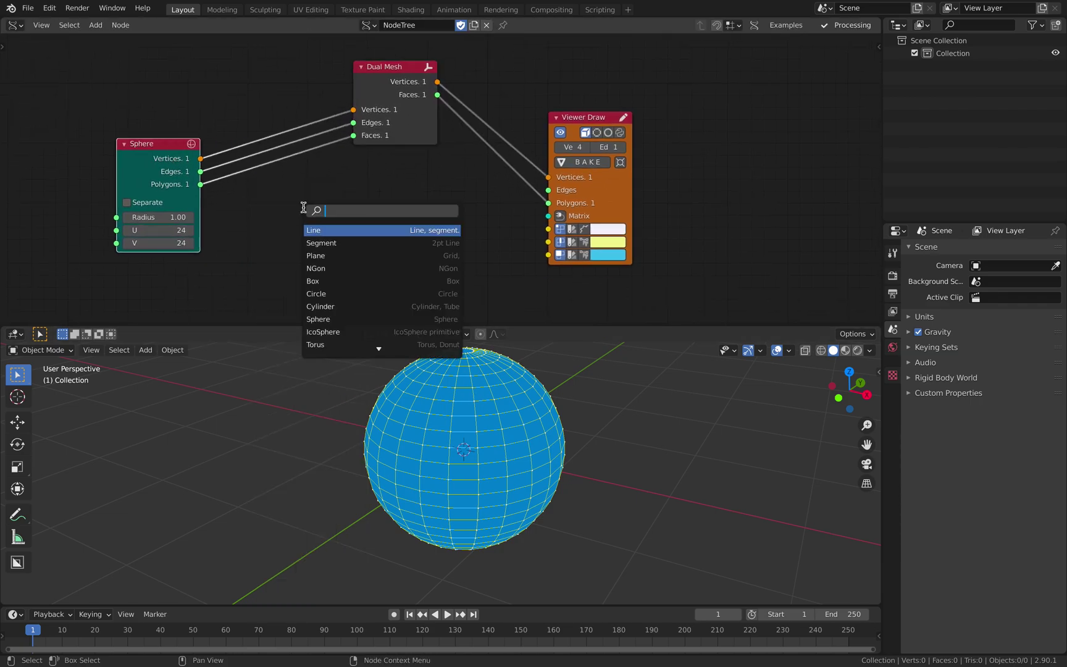
text(merge)
key(Down)
key(Return)
click(303, 208)
- Connect the Sphere node's vertices and polygons to the Merge by Distance node
click(176, 149)
shift+click(334, 229)
key(f)
key(f)
- Reposition the Merge by Distance node and connect its vertices, edges and polygons to Dual Mesh
click(338, 196)
drag(340, 217, 287, 97)
shift+click(395, 113)
key(f)
key(f)
key(f)
- Send the Merge by Distance output straight to Viewer Draw and set the merge distance to 0.367
click(279, 79)
mouse_move(292, 247)
shift+mouse_down()
mouse_move(317, 246)
mouse_move(285, 248)
mouse_move(300, 248)
shift+mouse_up()
shift+click(574, 124)
key(shift+f)
middle_drag(471, 404, 496, 408)
mouse_move(289, 250)
mouse_down()
mouse_move(300, 249)
mouse_move(287, 250)
mouse_up()
drag(276, 113, 268, 168)
- Reconnect the Dual Mesh output to Viewer Draw
click(400, 78)
shift+click(574, 174)
key(shift+f)
- Rearrange the Sphere, Merge by Distance, Dual Mesh and Viewer Draw nodes into a left-to-right chain
click(550, 100)
middle_drag(550, 101, 551, 84)
drag(578, 155, 572, 67)
drag(535, 143, 535, 153)
mouse_move(424, 66)
mouse_down()
mouse_move(439, 102)
mouse_move(535, 154)
mouse_up()
drag(422, 91, 440, 114)
drag(270, 133, 262, 122)
drag(170, 143, 109, 143)
- Set the Sphere node's U and V to 36 and space it out from Merge by Distance
middle_drag(349, 207, 358, 196)
middle_drag(502, 440, 445, 453)
middle_drag(210, 243, 254, 241)
click(168, 201)
key(Return)
middle_drag(377, 480, 350, 470)
drag(141, 131, 72, 145)
drag(305, 112, 289, 78)
drag(99, 215, 98, 229)
text(36)
key(Return)
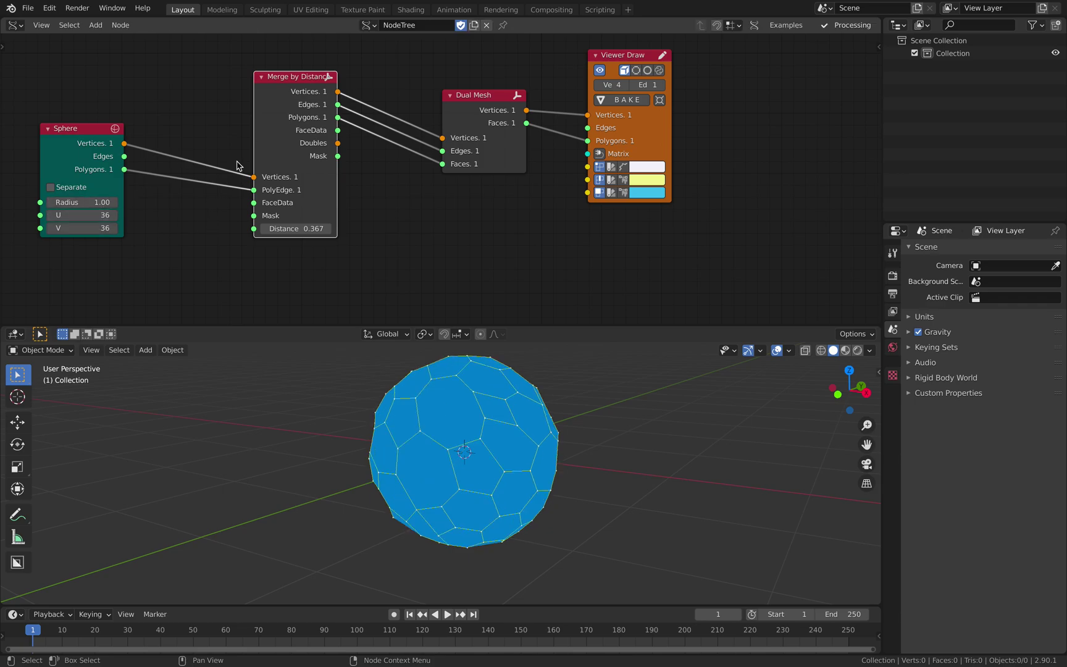
- Make room after the Merge by Distance node and add a Triangulate mesh node there
drag(289, 99, 211, 122)
key(alt+space)
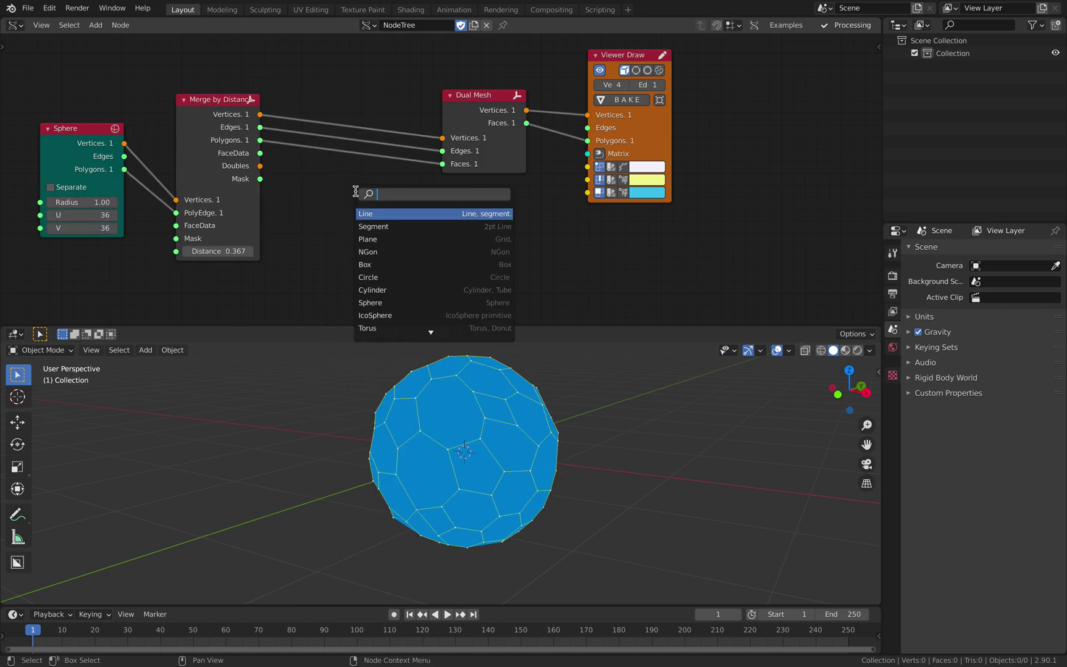
text(triangu)
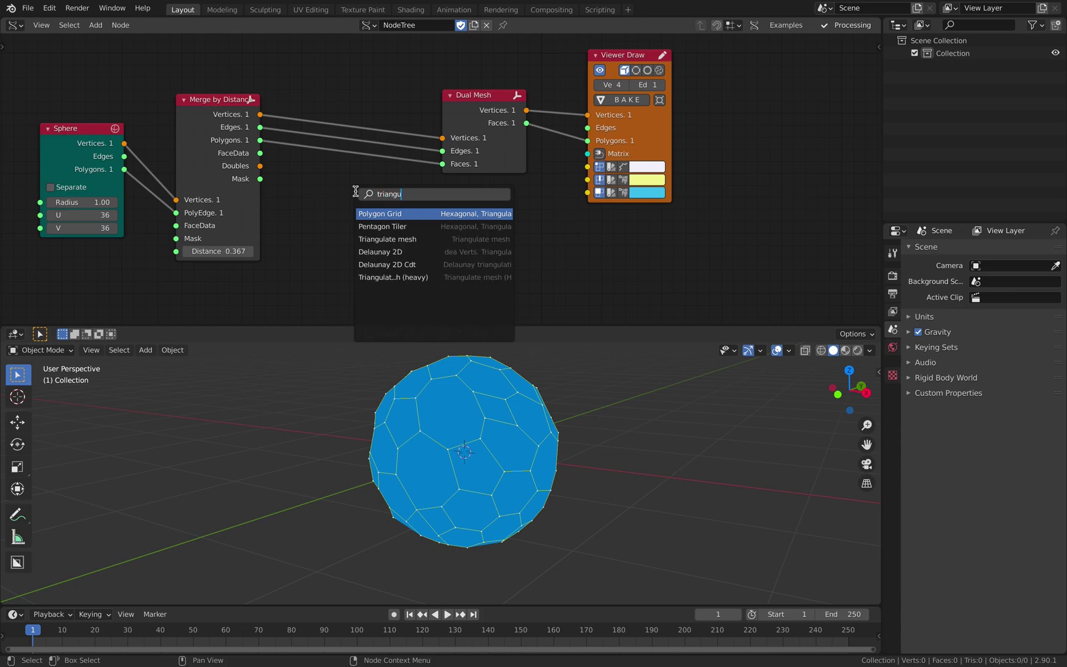
key(Down)
key(Down)
key(Return)
click(302, 176)
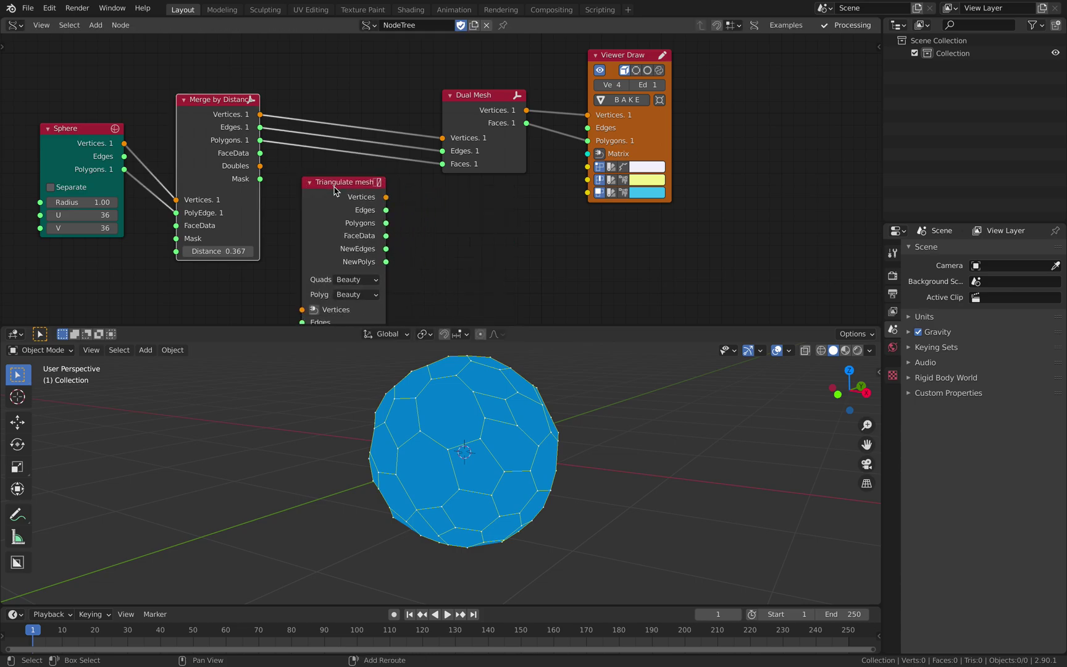
- Insert the Triangulate mesh node into the links between Merge by Distance and Dual Mesh, and tidy the surrounding nodes
middle_drag(356, 105, 379, 61)
drag(371, 140, 367, 86)
middle_drag(364, 90, 372, 158)
drag(245, 136, 243, 118)
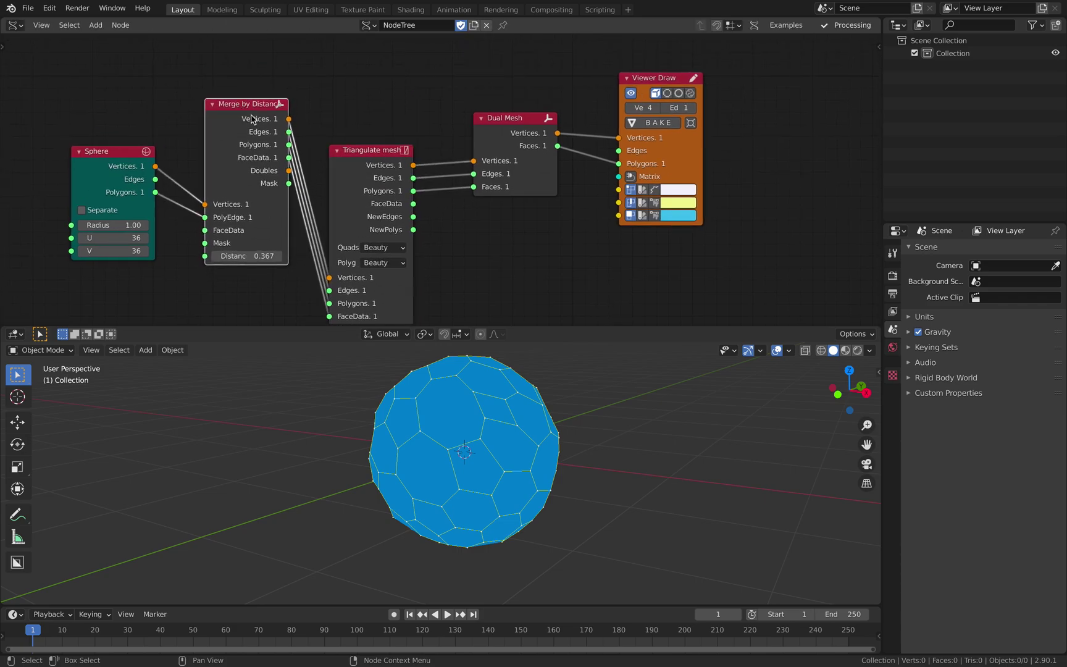
shift+click(359, 155)
shift+click(500, 125)
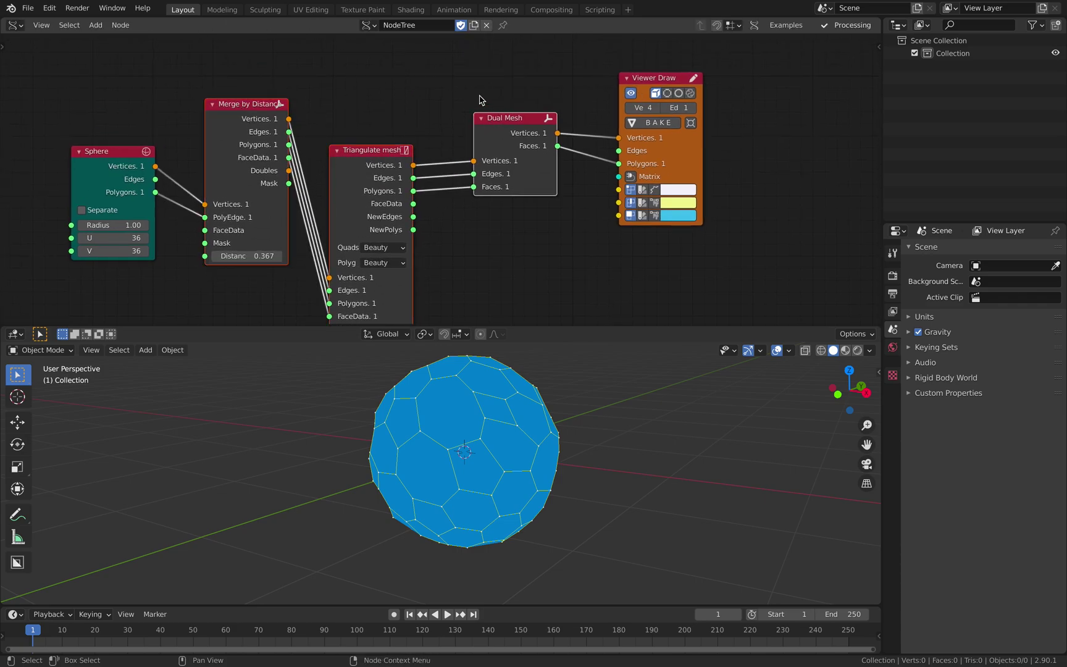
key(g)
click(505, 123)
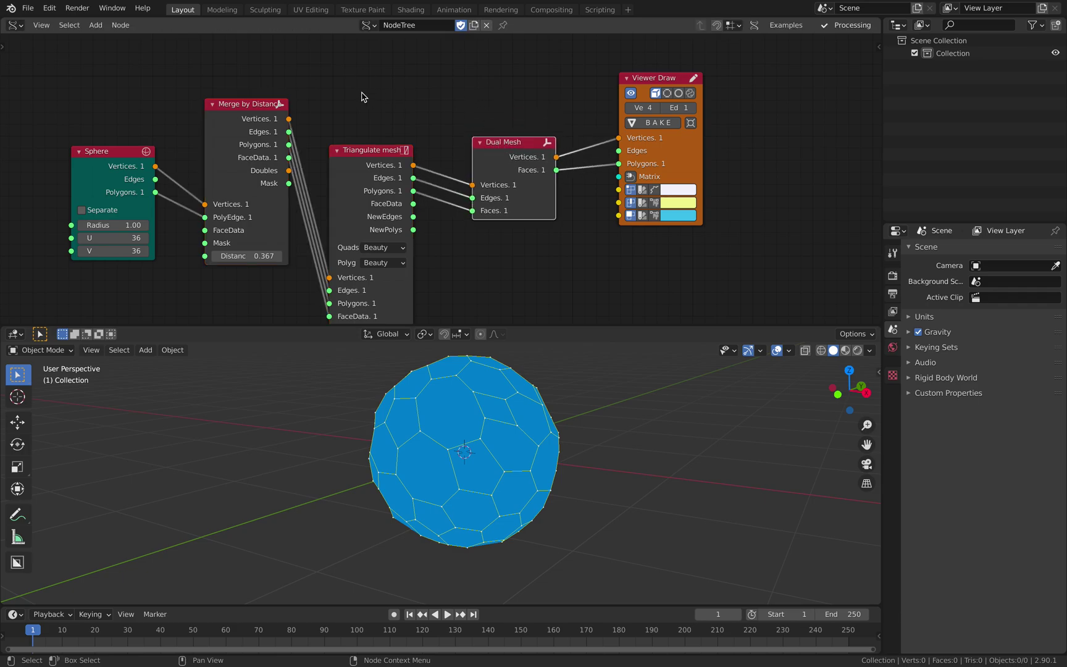
- Save the file as brain_pattern_001.blend in the Desktop folder
click(28, 8)
key(ctrl+s)
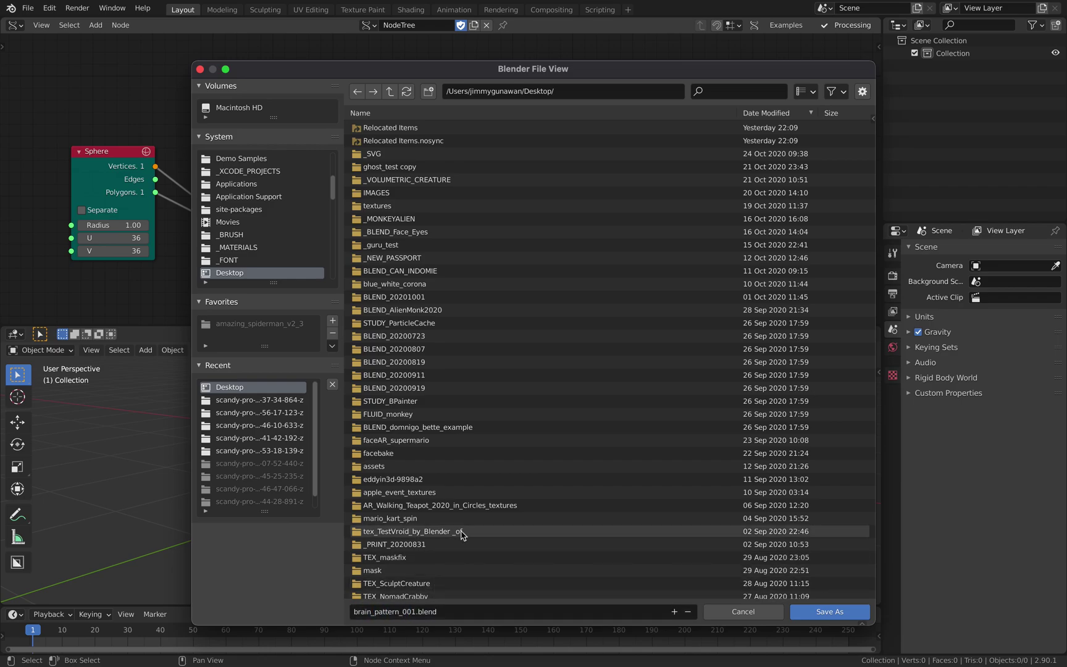
click(829, 612)
- Tidy the node chain and move Viewer Draw farther from Dual Mesh to leave a gap
drag(270, 131, 273, 104)
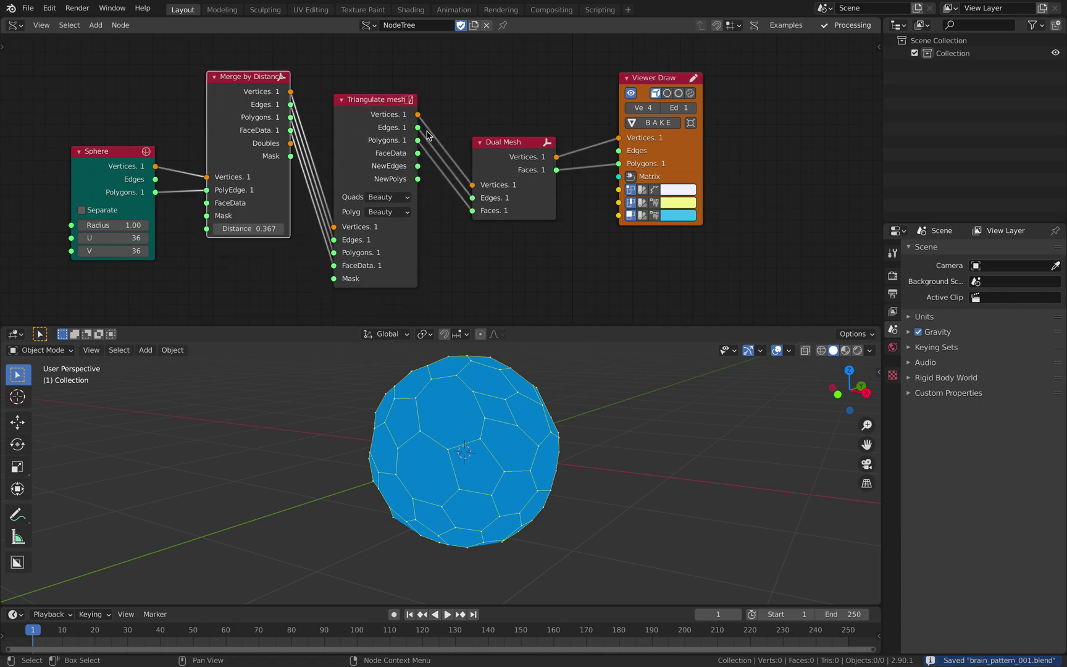
drag(492, 158, 479, 135)
middle_drag(479, 135, 353, 153)
middle_drag(450, 478, 554, 476)
drag(522, 97, 615, 121)
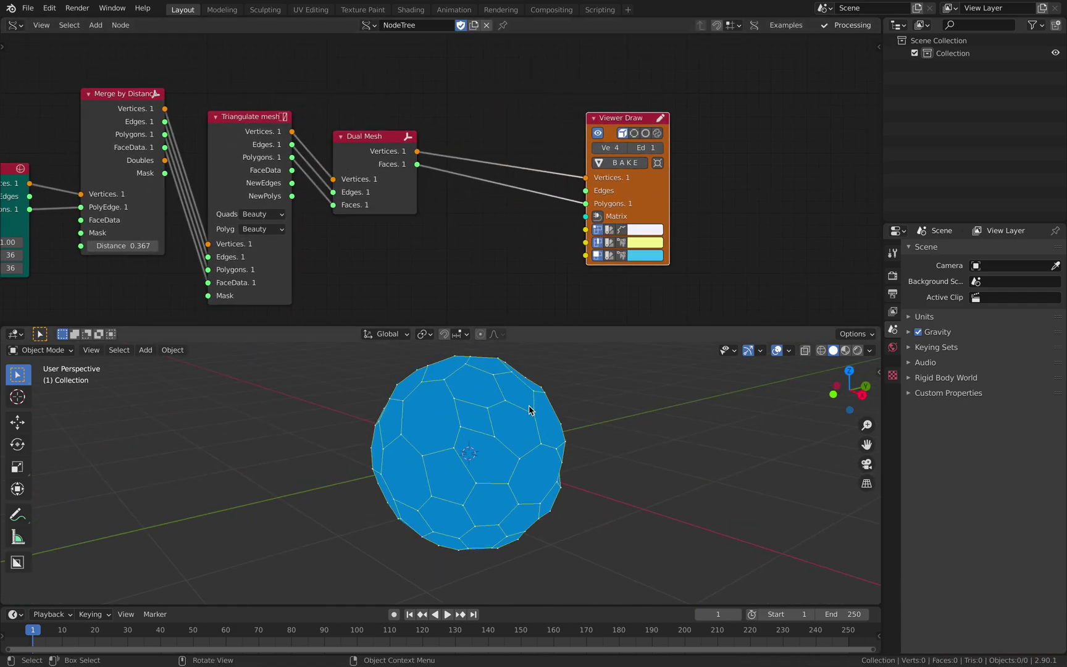
- Add a KDT Closest Path node above the Dual Mesh links and connect Dual Mesh's Vertices output to its Verts input
middle_drag(474, 96, 479, 147)
key(shift+a)
click(478, 146)
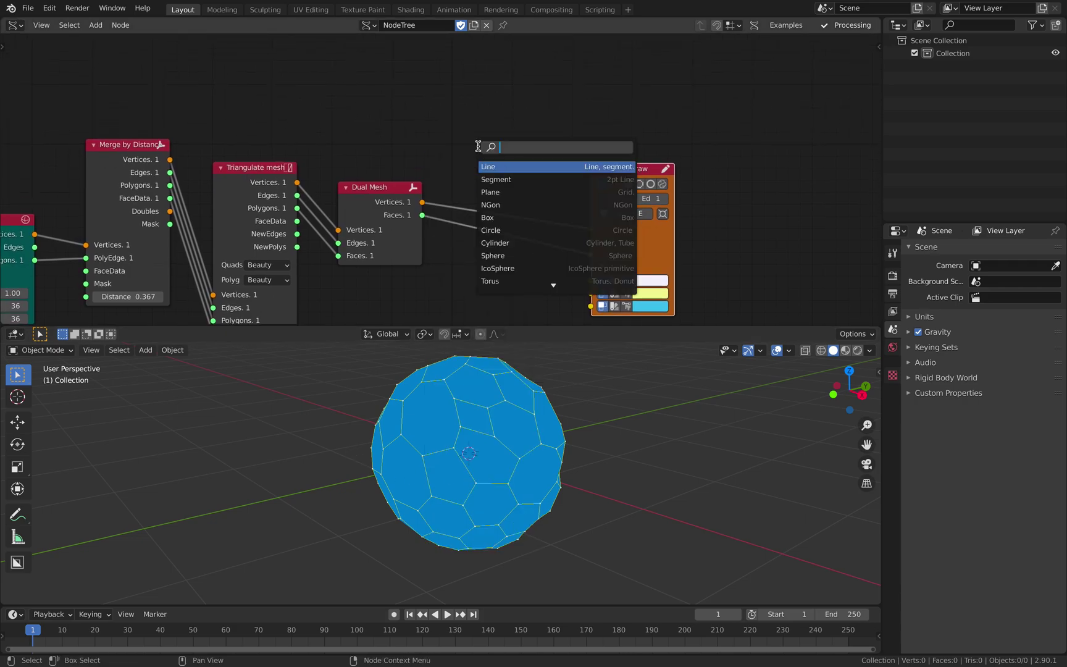
text(kdt)
key(Down)
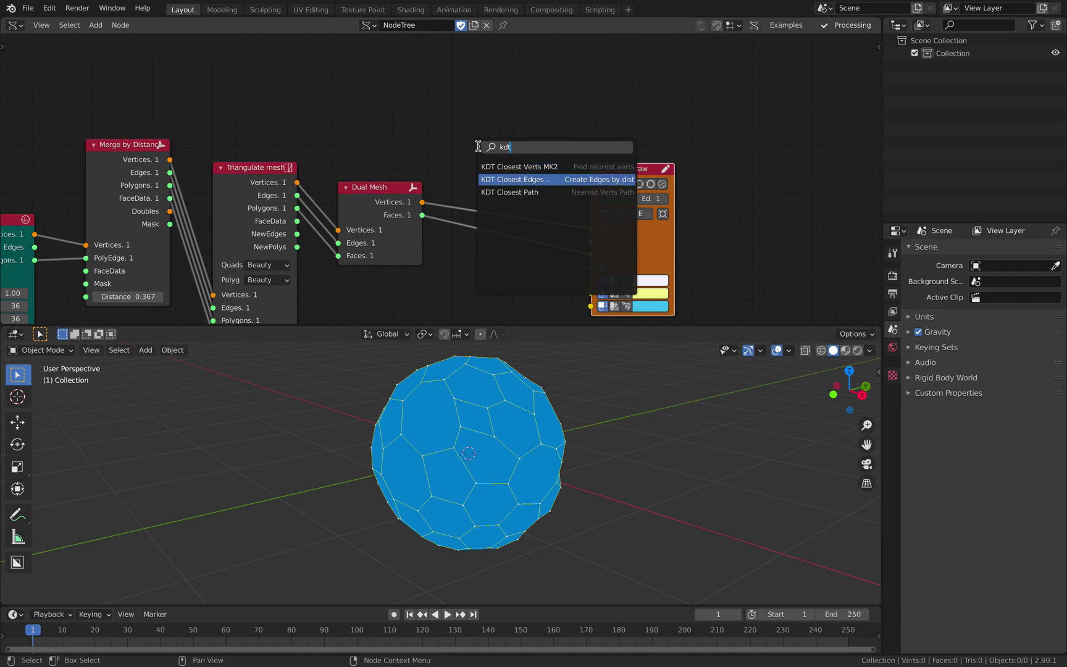
key(Down)
key(Return)
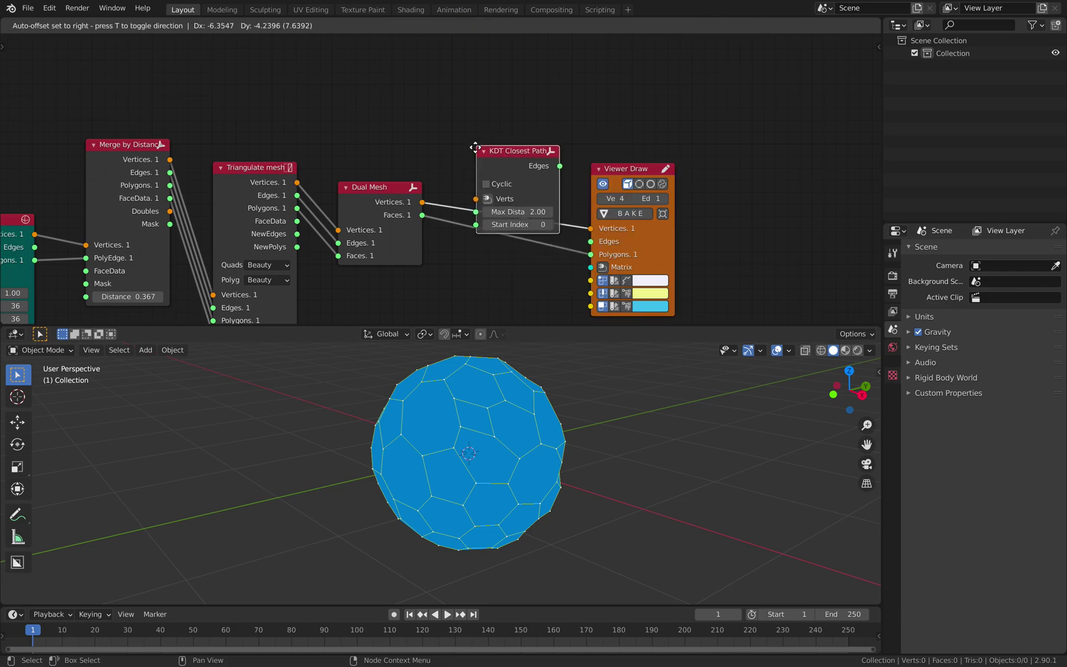
click(457, 99)
drag(423, 203, 466, 135)
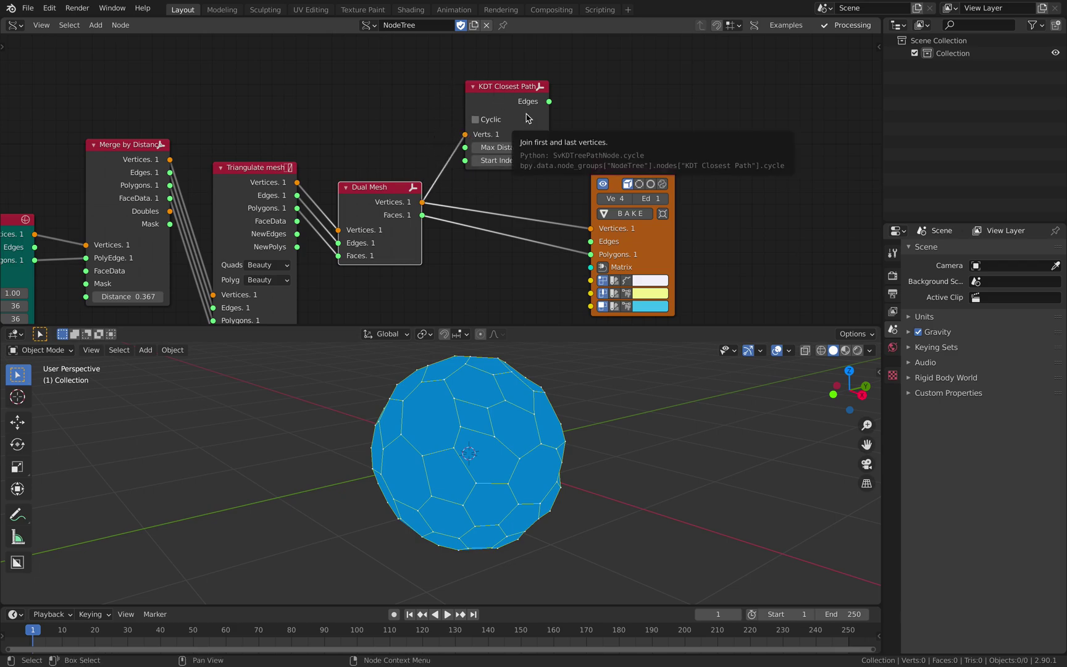
- Widen the KDT Closest Path node, raise Viewer Draw slightly and save the file
click(519, 88)
scroll(537, 149, up, 2)
middle_drag(537, 148, 499, 168)
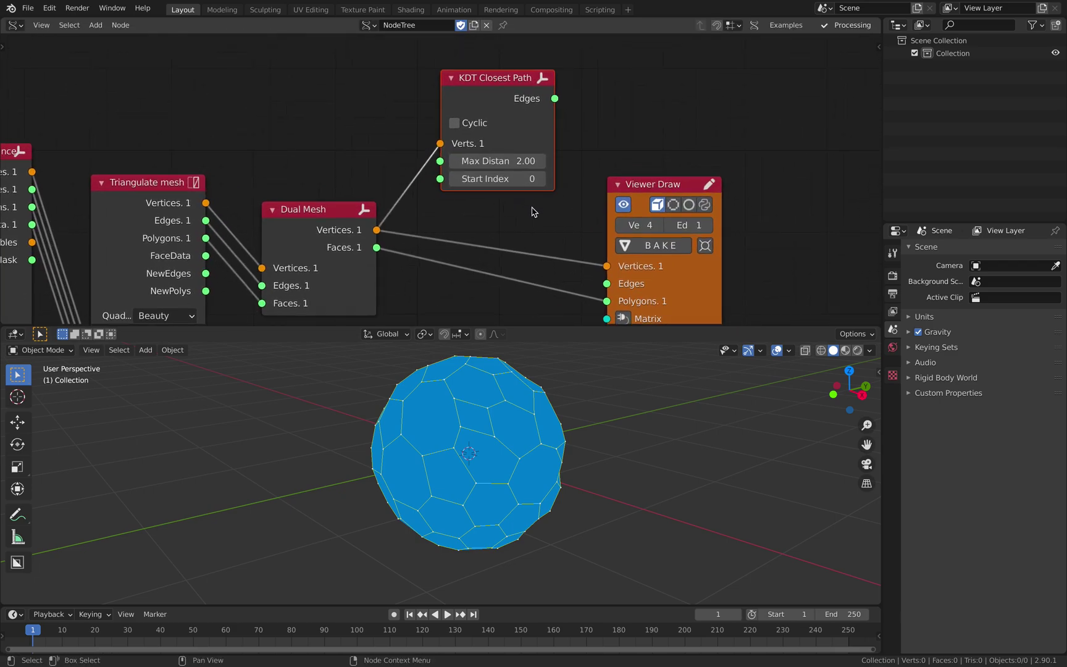
drag(641, 189, 643, 169)
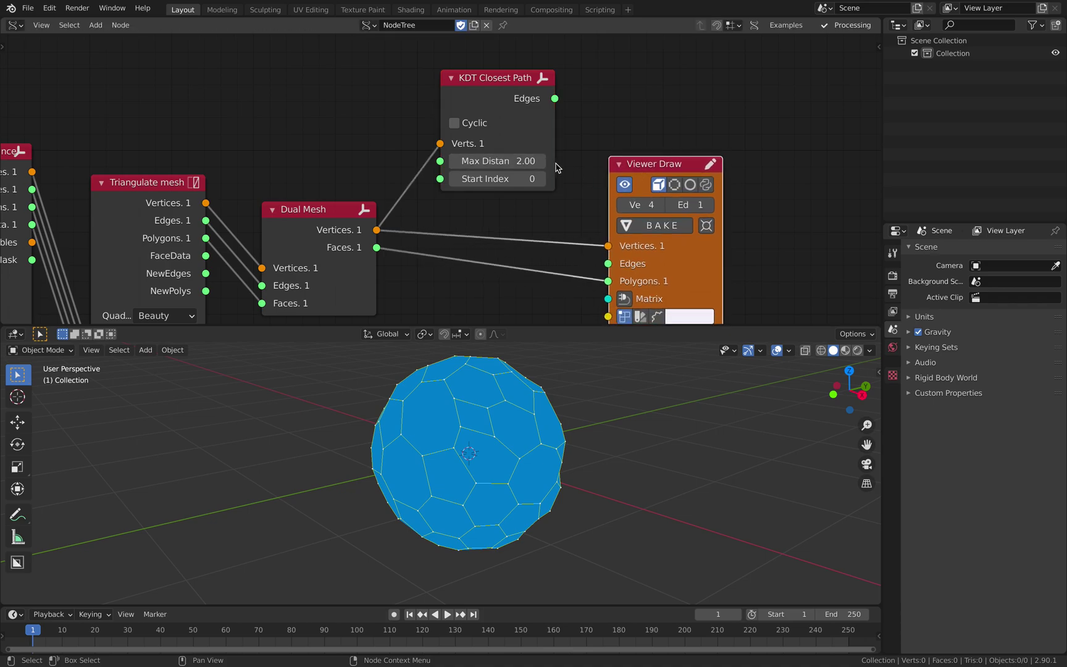
drag(556, 163, 576, 160)
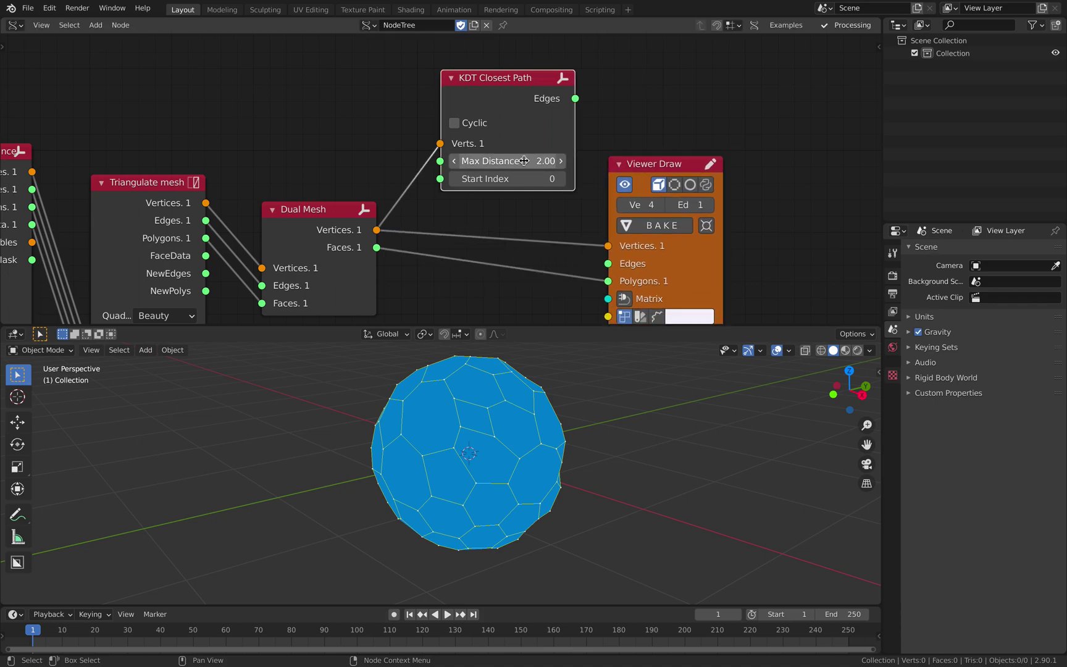
key(ctrl+s)
- Move Viewer Draw up, feed its Edges input from KDT Closest Path's Edges output, and remove the Faces link to Polygons
drag(634, 162, 659, 119)
mouse_move(634, 237)
mouse_down()
mouse_move(581, 110)
mouse_move(634, 220)
mouse_up()
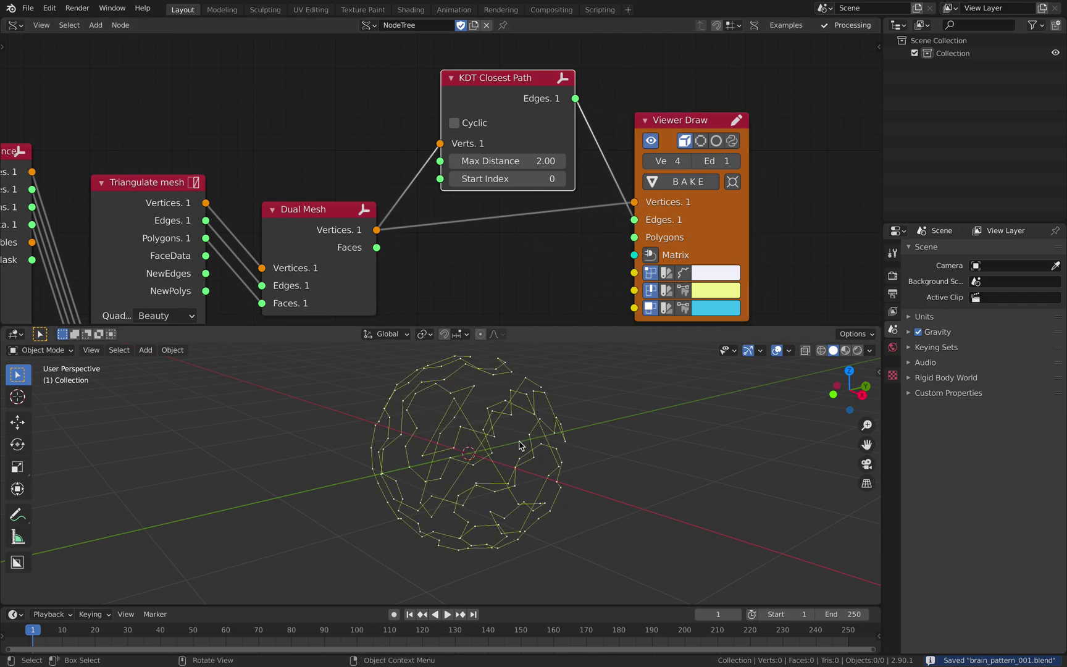
middle_drag(529, 440, 567, 422)
- Set the Max Distance of KDT Closest Path to 0.75 while checking the path around the sphere
drag(516, 161, 505, 161)
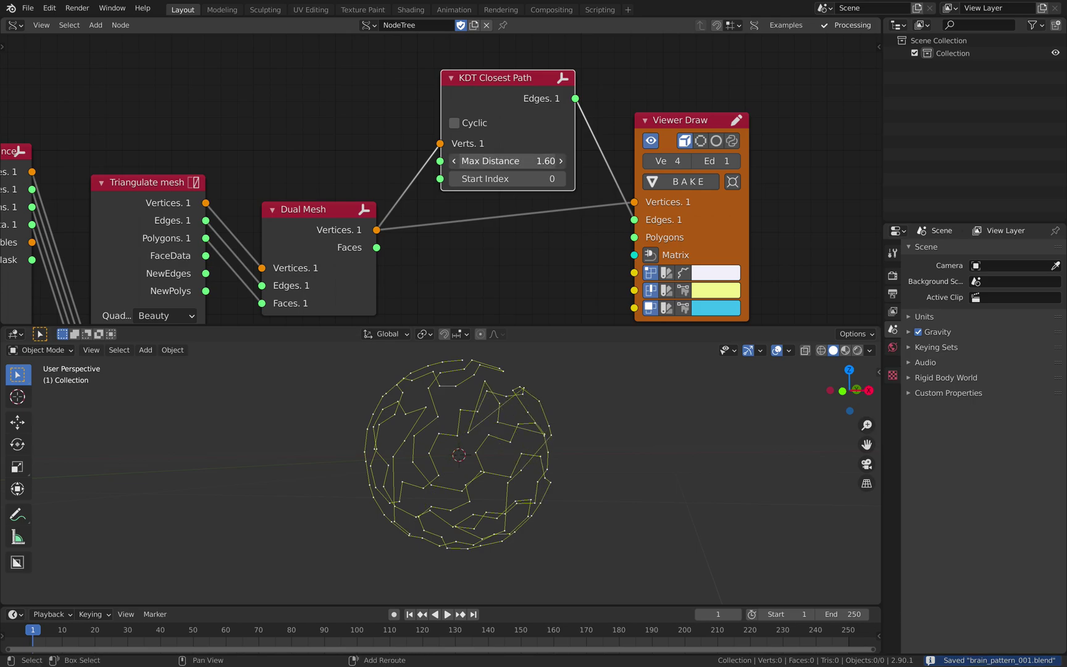
drag(494, 160, 488, 161)
middle_drag(644, 396, 695, 414)
middle_drag(519, 475, 457, 451)
drag(508, 162, 514, 162)
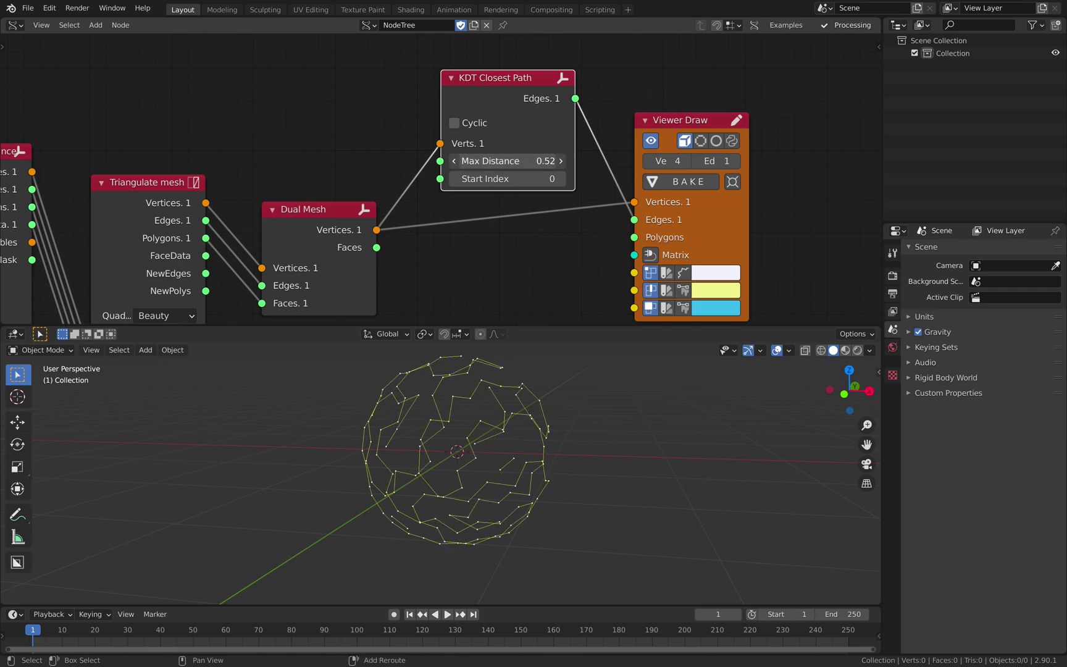
middle_drag(593, 469, 454, 442)
drag(494, 162, 497, 162)
middle_drag(475, 445, 575, 432)
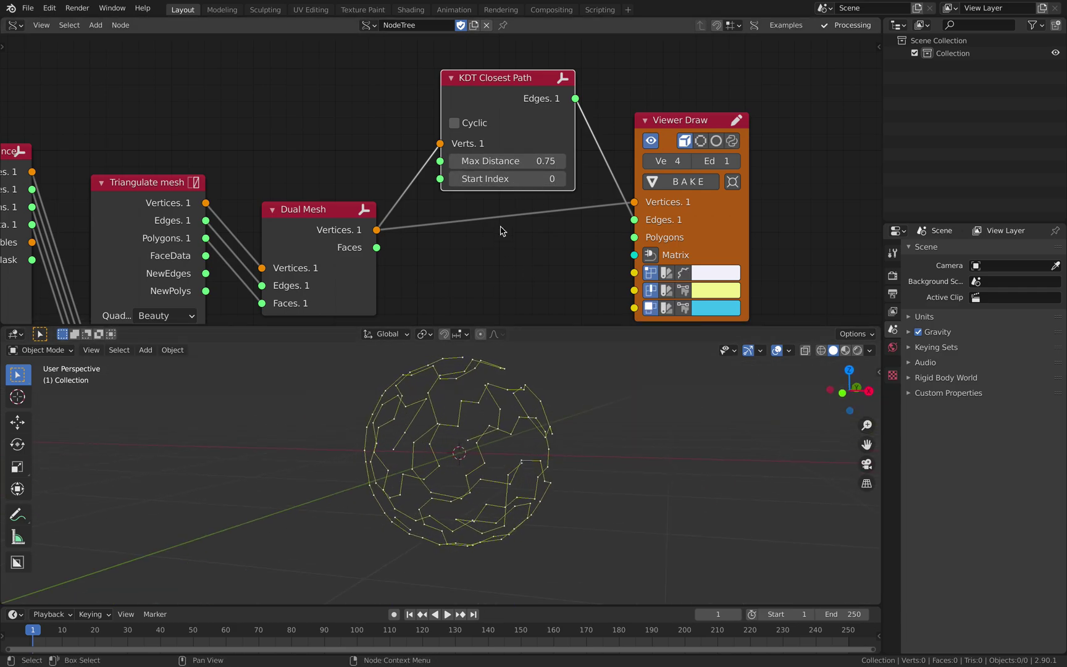
- Set the Start Index of KDT Closest Path to 8 and check the path from several angles
click(561, 179)
click(561, 179)
click(562, 179)
click(561, 179)
click(561, 179)
click(561, 179)
click(561, 179)
click(562, 179)
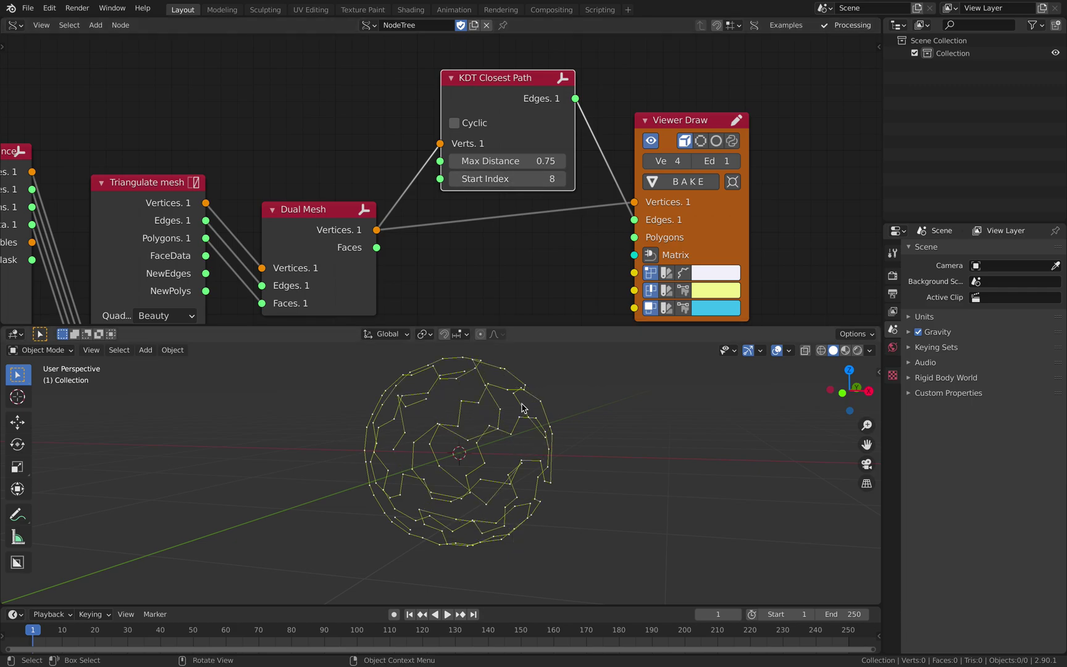
middle_drag(519, 408, 411, 416)
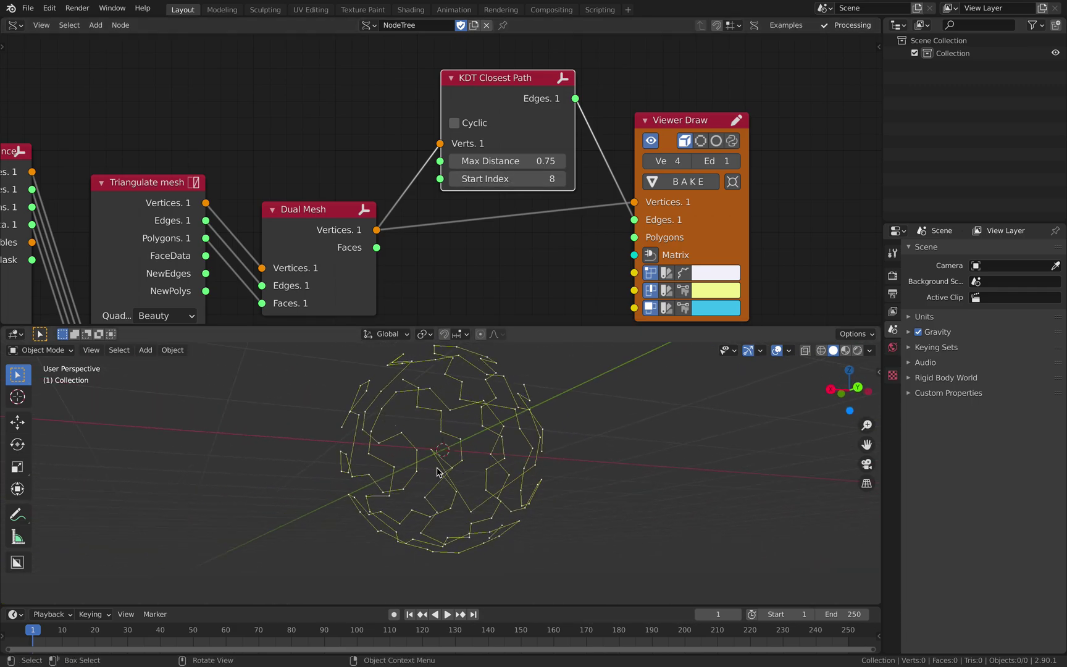
mouse_move(438, 472)
middle_down()
mouse_move(522, 443)
mouse_move(443, 421)
mouse_move(422, 457)
middle_up()
- Shift the Viewer Draw and KDT Closest Path nodes slightly and save the file
drag(675, 123, 688, 120)
drag(517, 95, 518, 86)
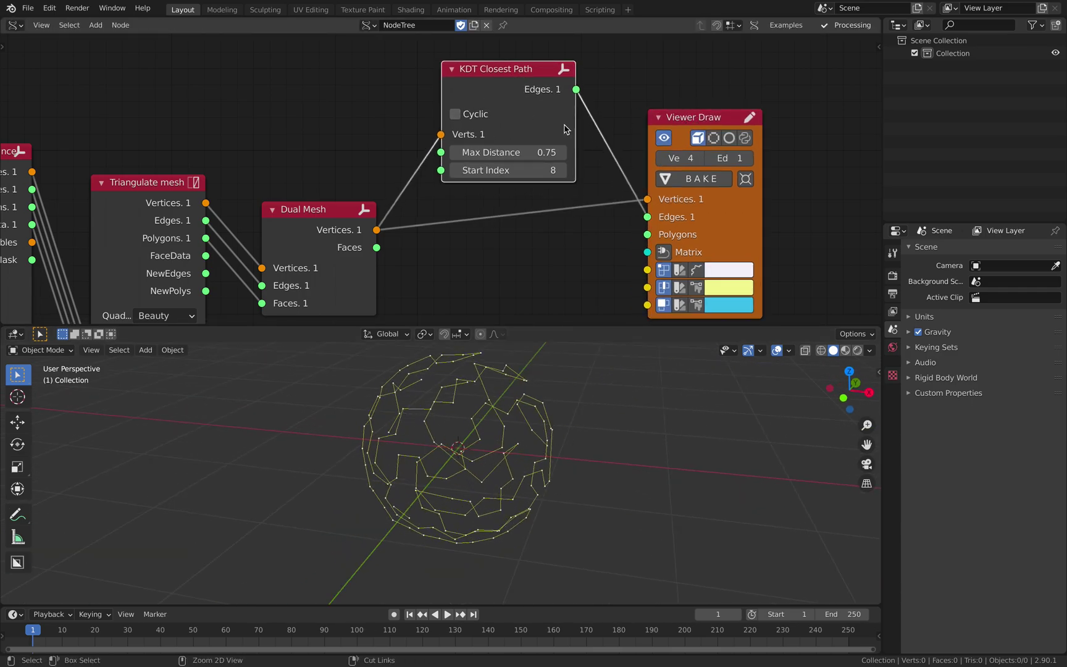
key(ctrl+s)
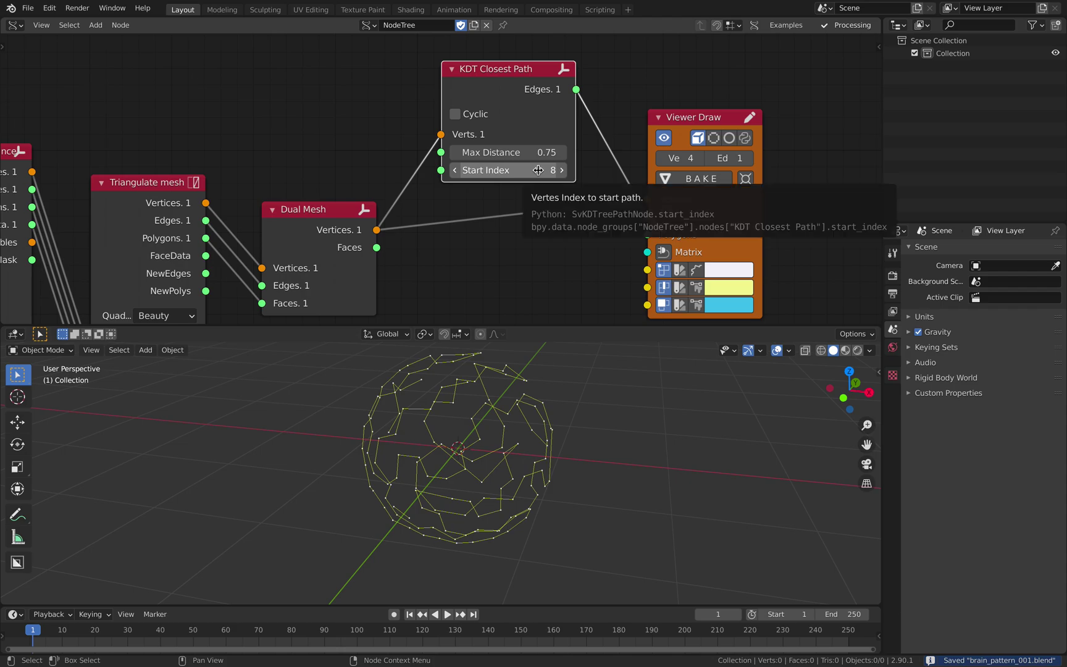
- Bake the Viewer Draw output to a mesh object and move it beside the preview path
click(693, 179)
middle_drag(469, 444, 429, 456)
key(g)
click(660, 460)
middle_drag(659, 459, 458, 407)
- Smooth the baked path object with a level 2 subdivision surface and convert it to a curve
key(ctrl+2)
click(556, 494)
middle_drag(555, 493, 543, 458)
click(536, 453)
scroll(444, 497, up, 4)
scroll(412, 501, down, 3)
key(F3)
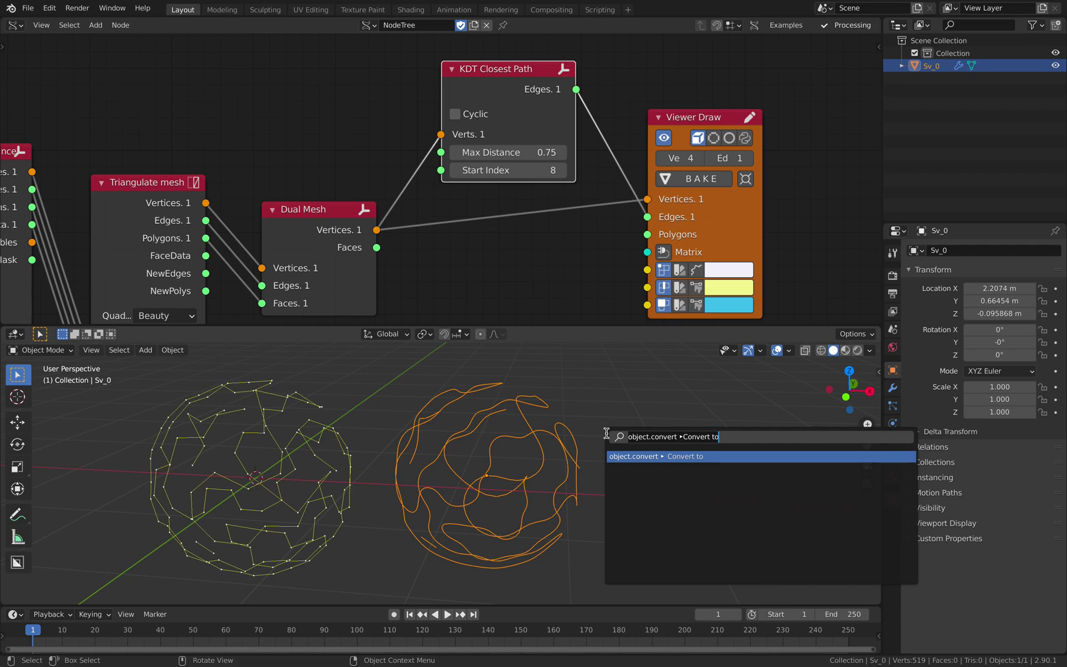
key(Return)
click(609, 433)
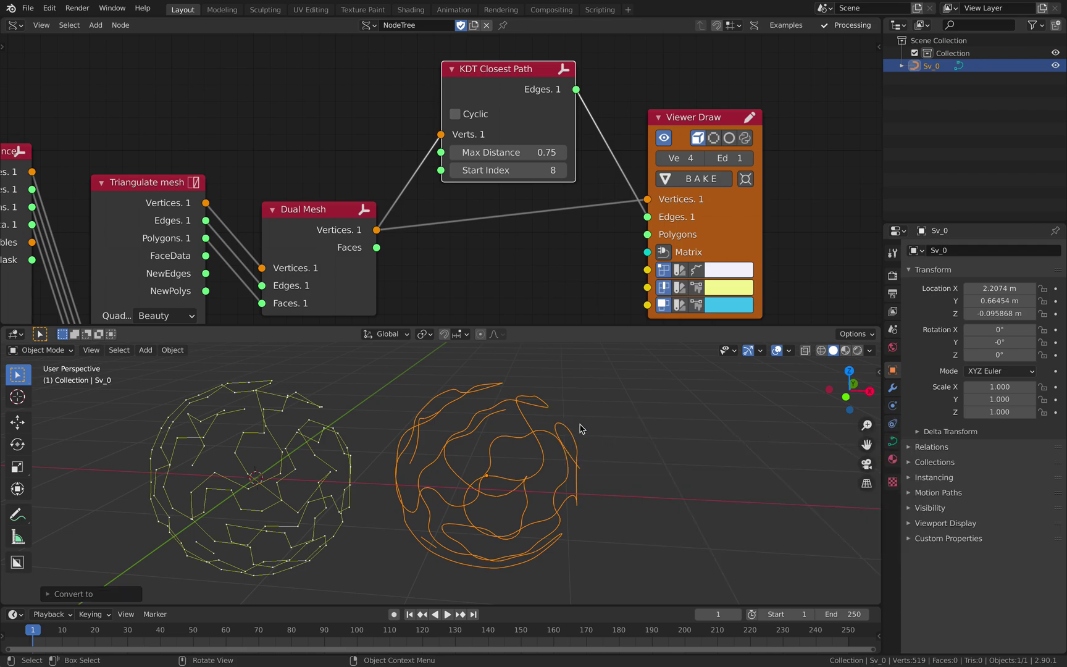
- Set the baked curve's geometry Extrude to 0.052 m and its Bevel Depth to 0.082 m
click(894, 440)
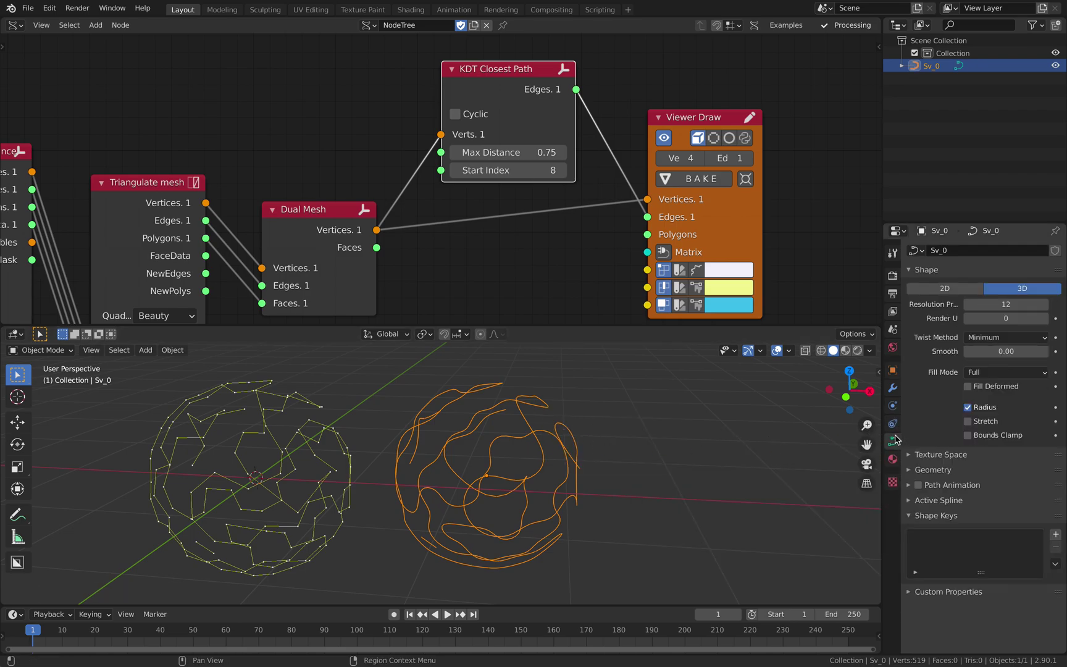
click(932, 470)
drag(985, 502, 996, 502)
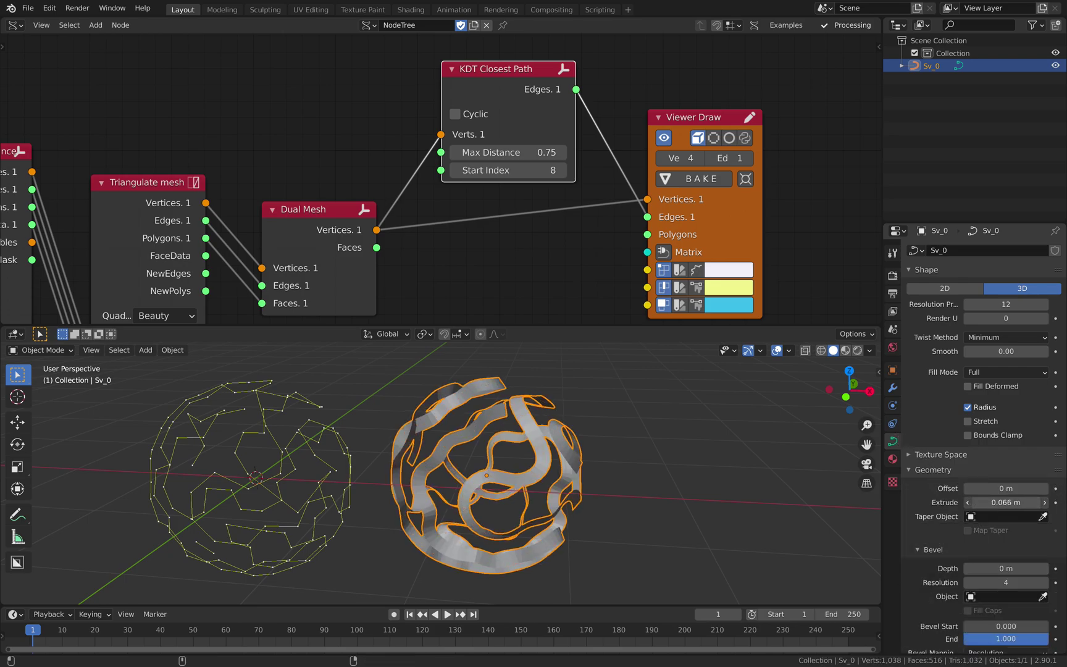
drag(988, 569, 1026, 568)
- Shade the beveled curve smooth and inspect its tubes up close and from several angles
middle_drag(642, 426, 483, 457)
right_click(561, 422)
click(547, 393)
scroll(483, 457, up, 2)
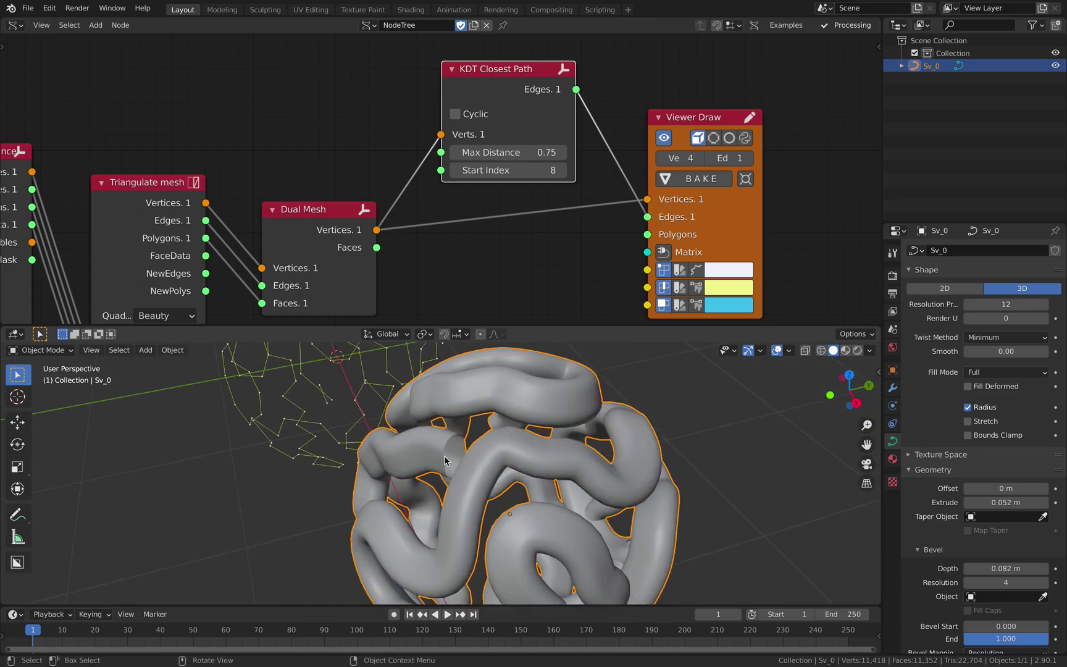
middle_drag(494, 513, 525, 536)
scroll(525, 536, down, 4)
scroll(511, 438, up, 4)
middle_drag(508, 437, 545, 473)
scroll(532, 482, down, 3)
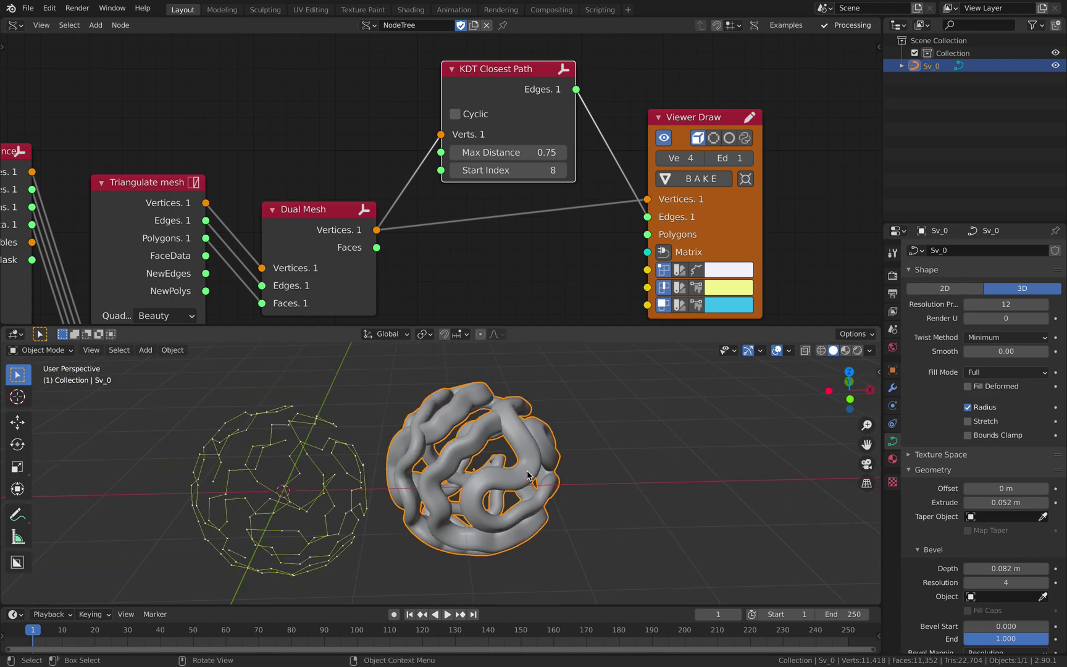
- Delete the baked curve object
key(x)
click(528, 475)
shift+middle_drag(420, 463, 571, 459)
- Save the file and spread KDT Closest Path and Viewer Draw apart to leave a gap between them
click(536, 296)
key(ctrl+s)
scroll(537, 290, down, 1)
middle_drag(540, 279, 384, 270)
drag(508, 121, 677, 138)
scroll(441, 149, down, 2)
middle_drag(476, 145, 478, 122)
drag(362, 77, 346, 85)
middle_drag(597, 125, 580, 131)
drag(647, 133, 690, 142)
- Add a Polyline Viewer node beside Viewer Draw, below the existing links
key(shift+a)
click(529, 146)
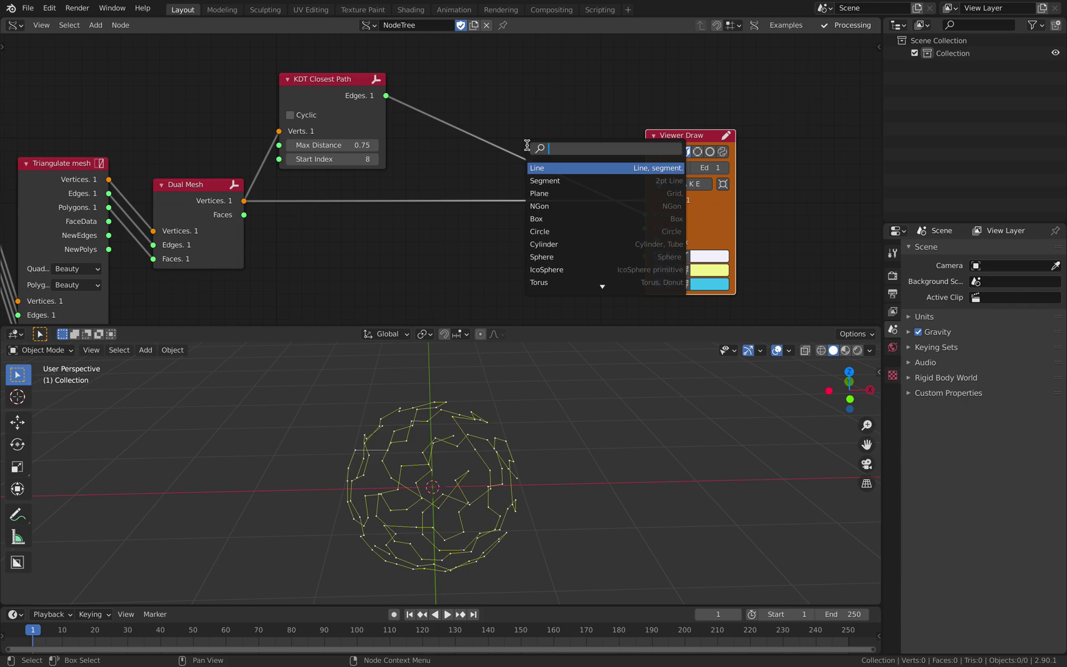
text(polyli)
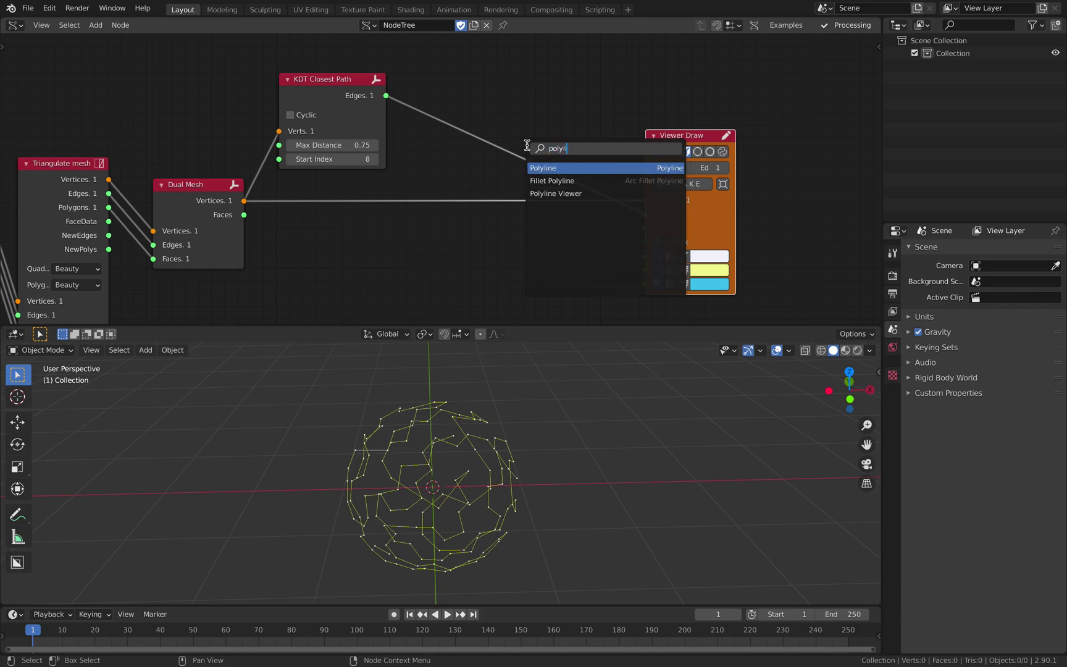
key(Down)
key(Down)
key(Return)
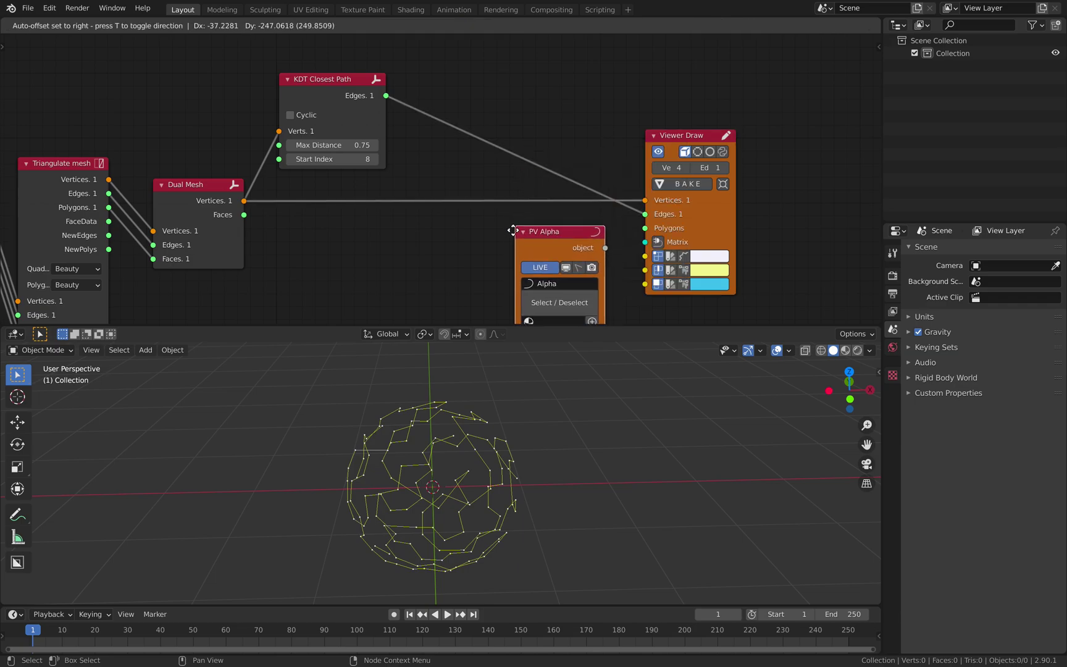
click(513, 234)
scroll(519, 229, down, 3)
middle_drag(521, 225, 552, 195)
- Connect Dual Mesh's Vertices output to the Polyline Viewer's vertices input and inspect the resulting tubes
drag(291, 162, 288, 192)
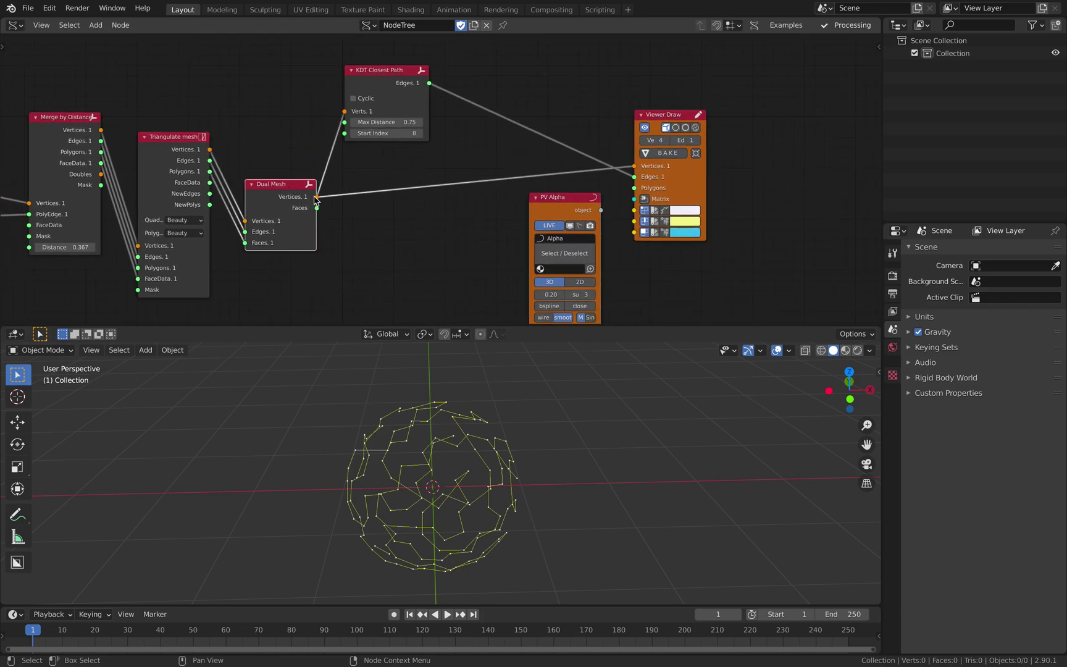
middle_drag(343, 188, 347, 128)
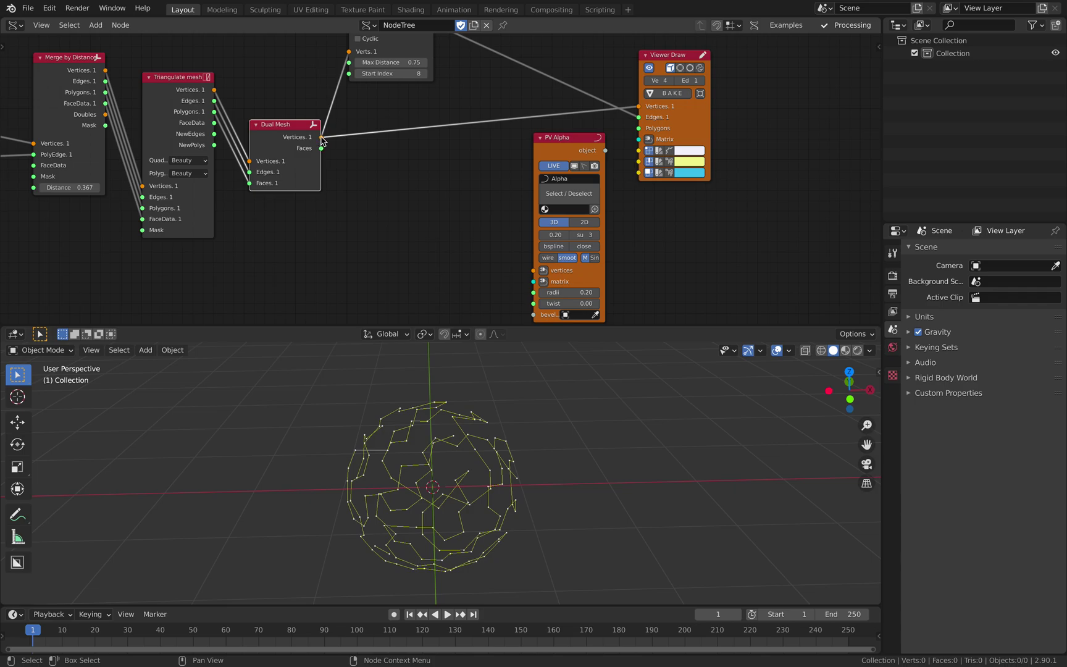
drag(322, 137, 533, 270)
middle_drag(433, 470, 463, 488)
scroll(431, 431, up, 2)
middle_drag(517, 238, 495, 274)
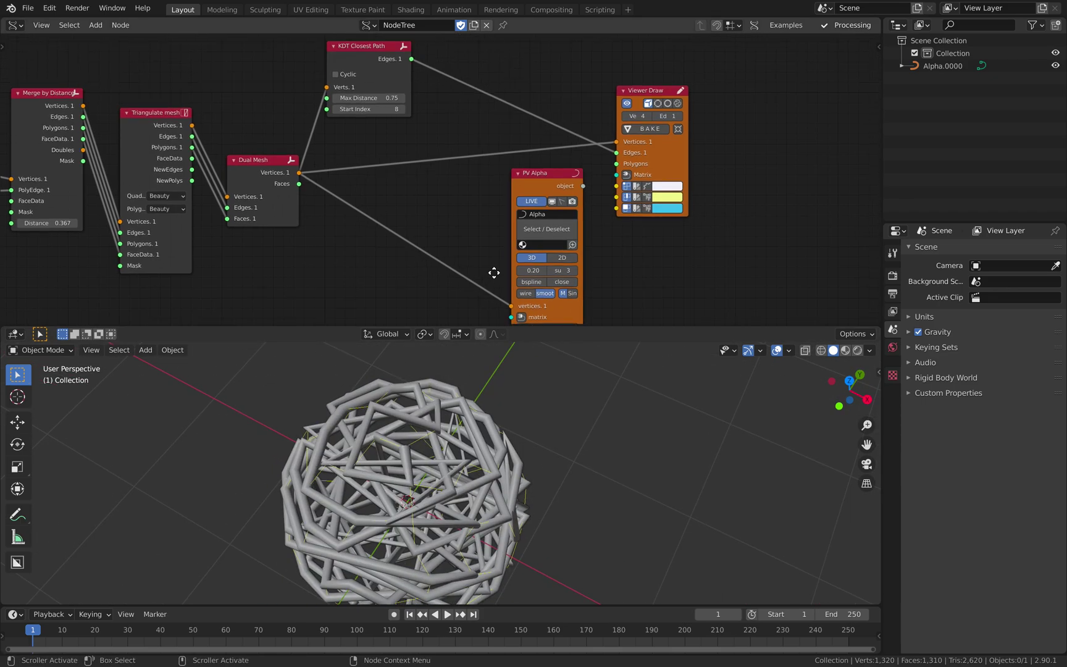
- Delete the Polyline Viewer node and regroup Viewer Draw and KDT Closest Path closer to Dual Mesh
key(x)
drag(623, 133, 501, 122)
middle_drag(686, 148, 579, 164)
drag(278, 61, 293, 196)
middle_drag(570, 140, 547, 138)
- Add a Bevel a Curve node in the empty space beyond Viewer Draw
key(alt+space)
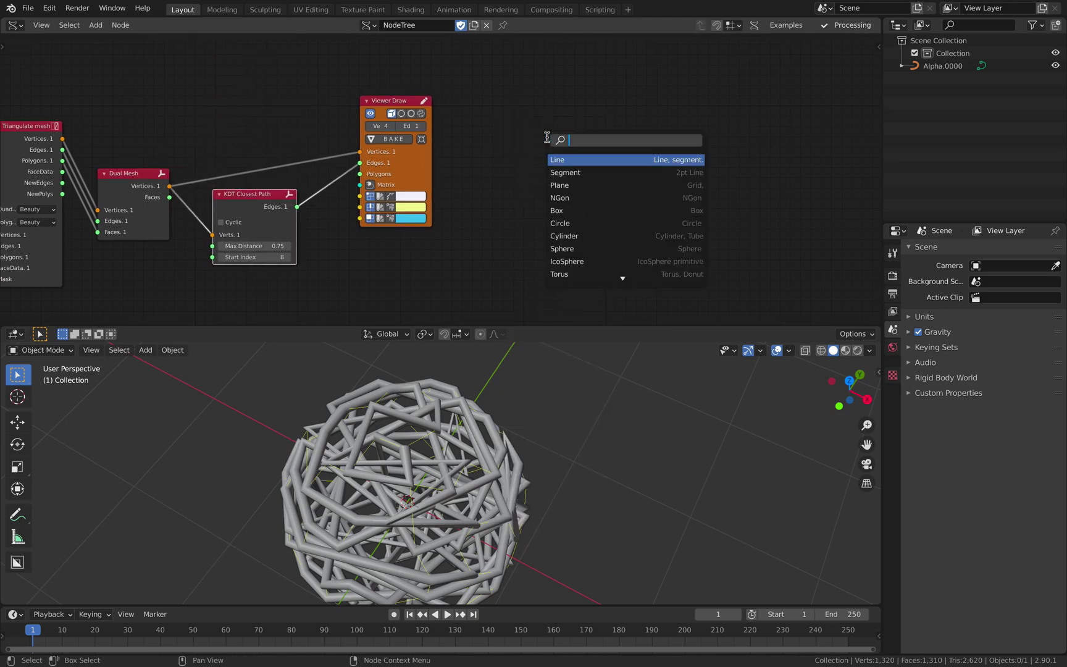
text(bevel)
key(Return)
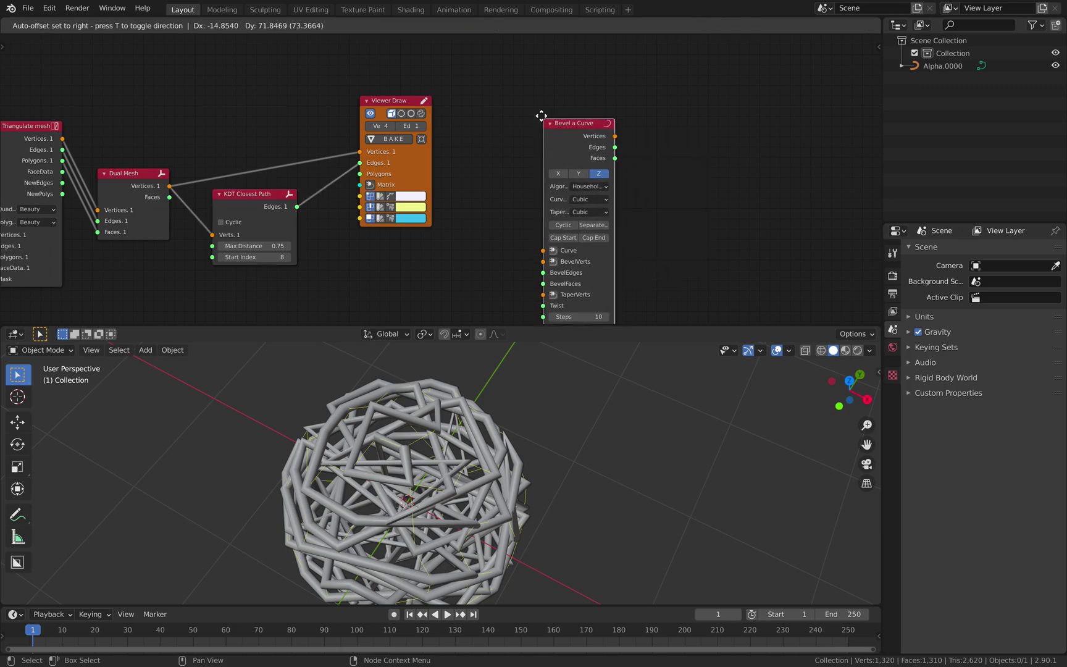
click(540, 113)
- Delete the leftover tube curve object and tidy the Dual Mesh, KDT Closest Path and Viewer Draw nodes
click(494, 434)
key(Delete)
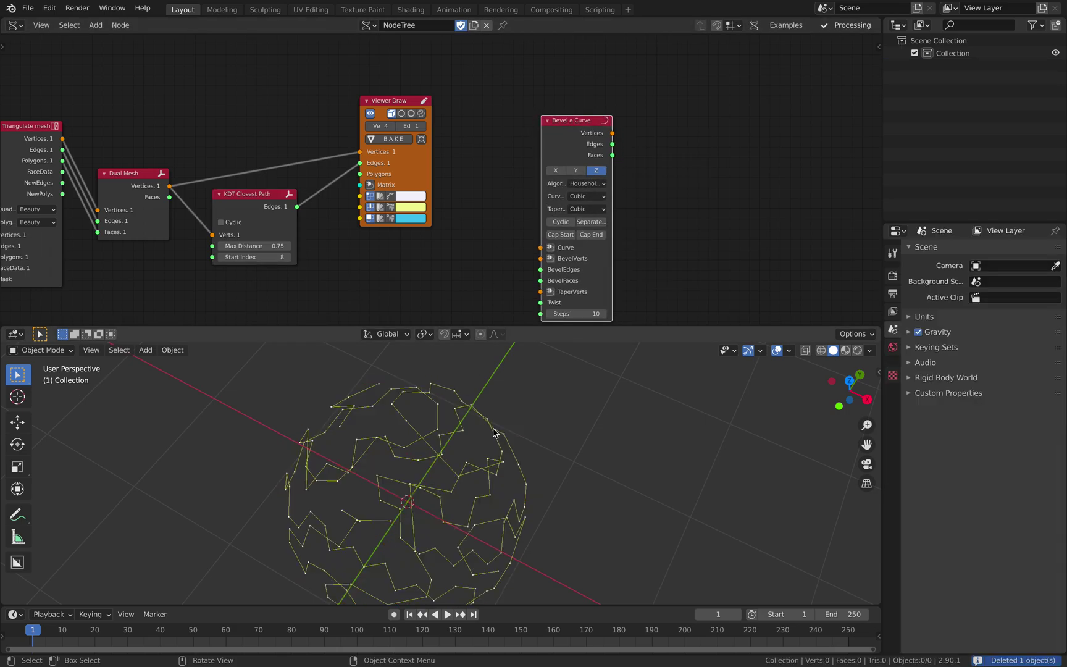
drag(396, 104, 400, 102)
middle_drag(340, 142, 396, 125)
drag(213, 172, 223, 148)
drag(292, 176, 303, 177)
drag(443, 94, 455, 91)
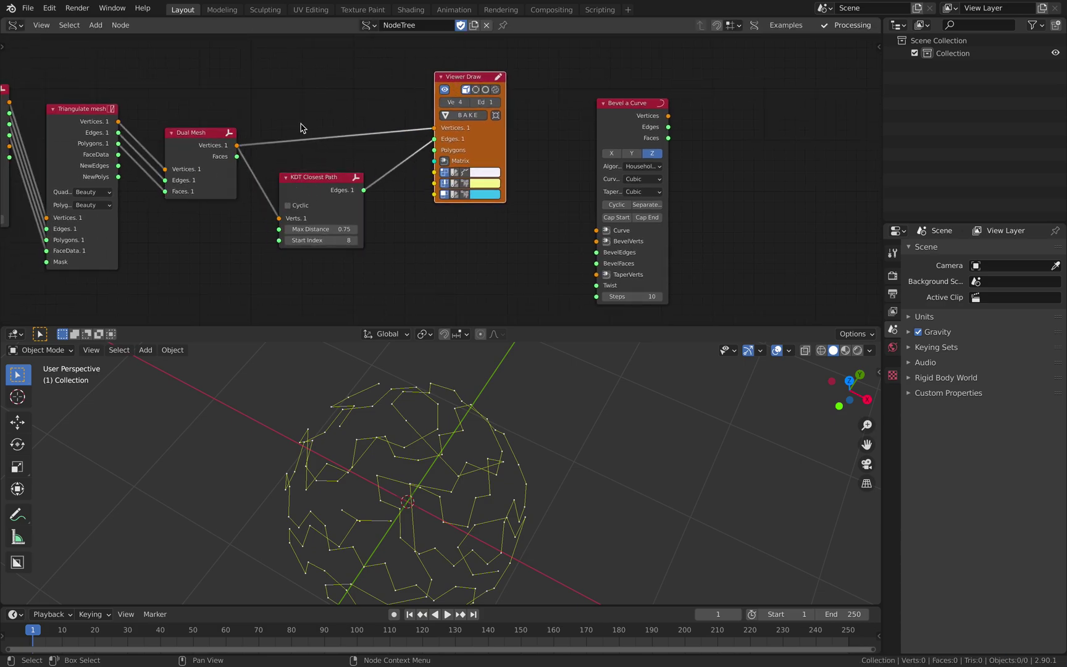
- Move Bevel a Curve farther from Viewer Draw to widen the gap between them, and save the file
drag(621, 117, 675, 118)
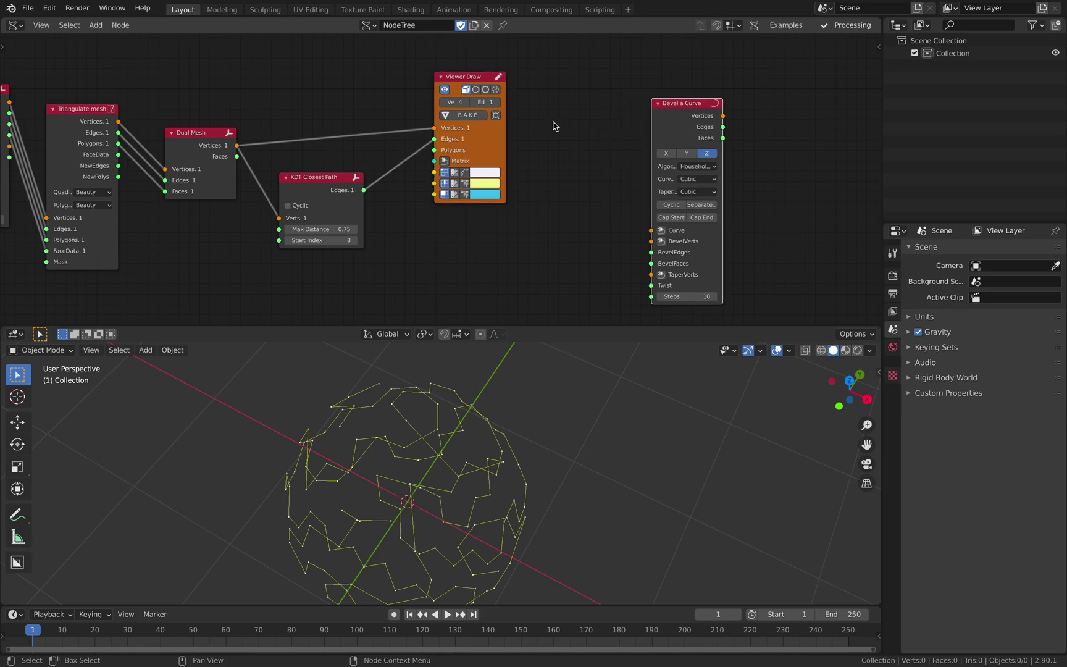
drag(363, 190, 374, 190)
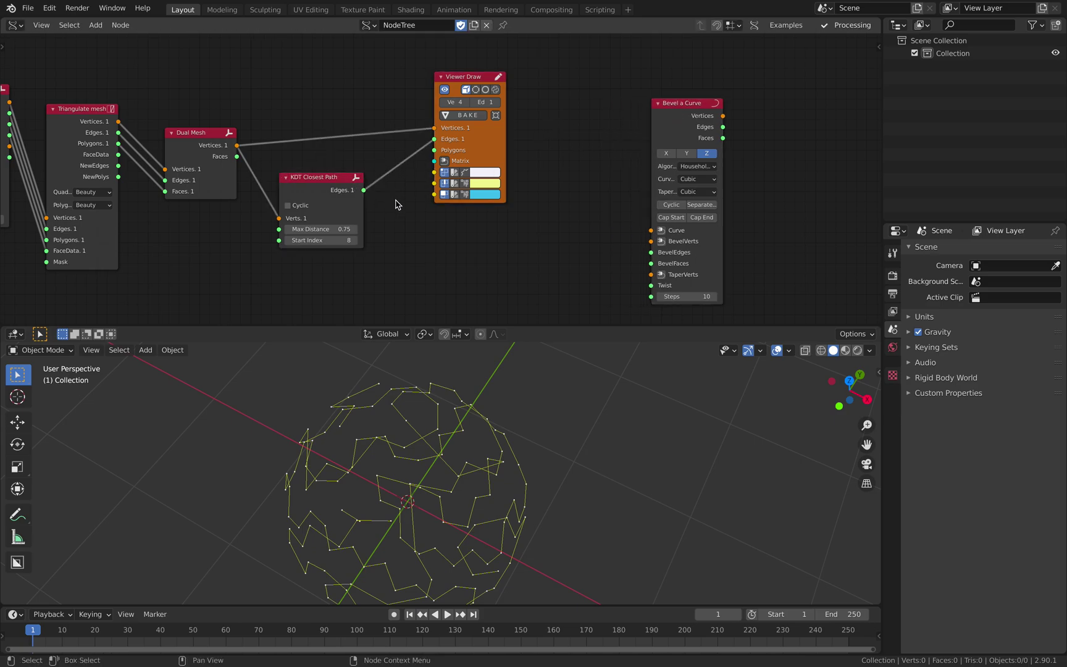
key(ctrl+s)
middle_drag(656, 133, 629, 135)
drag(629, 135, 688, 137)
- Add a Skin Mesher node beyond Viewer Draw, fed by the Dual Mesh vertices and the KDT Closest Path edges
key(shift+a)
click(538, 166)
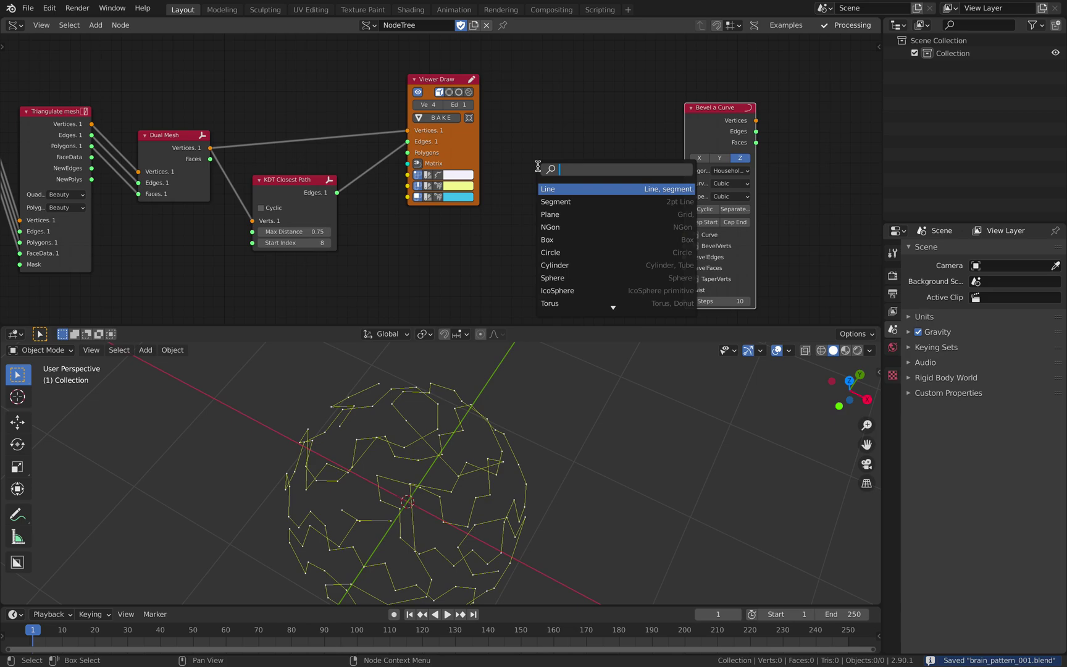
text(skin m)
key(Return)
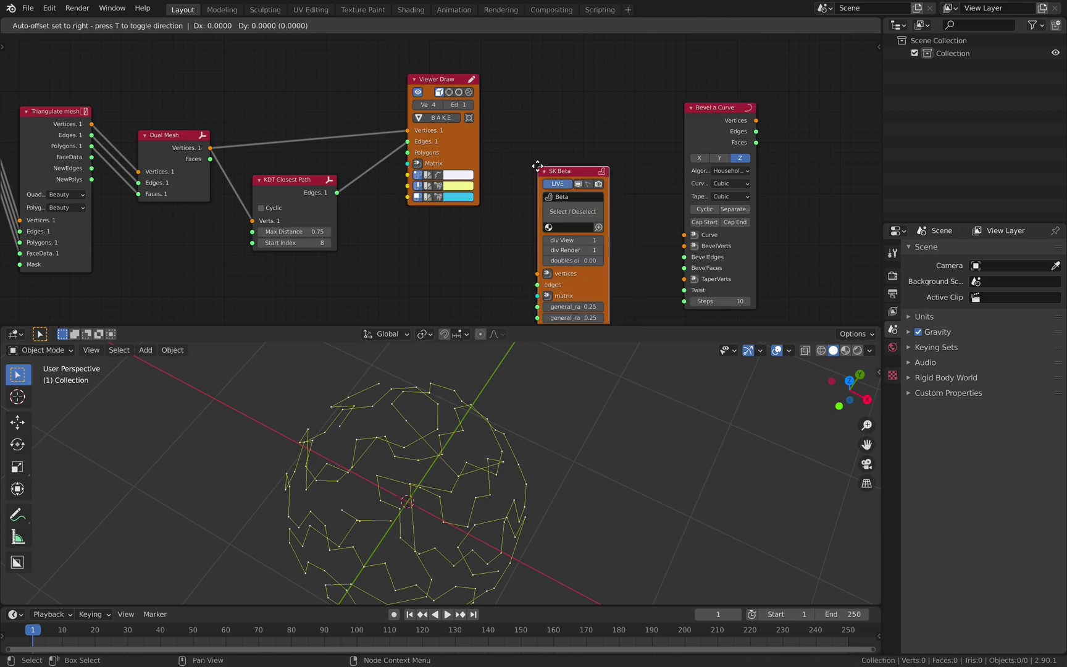
click(535, 119)
drag(211, 148, 535, 239)
drag(338, 194, 537, 251)
middle_drag(534, 473, 602, 399)
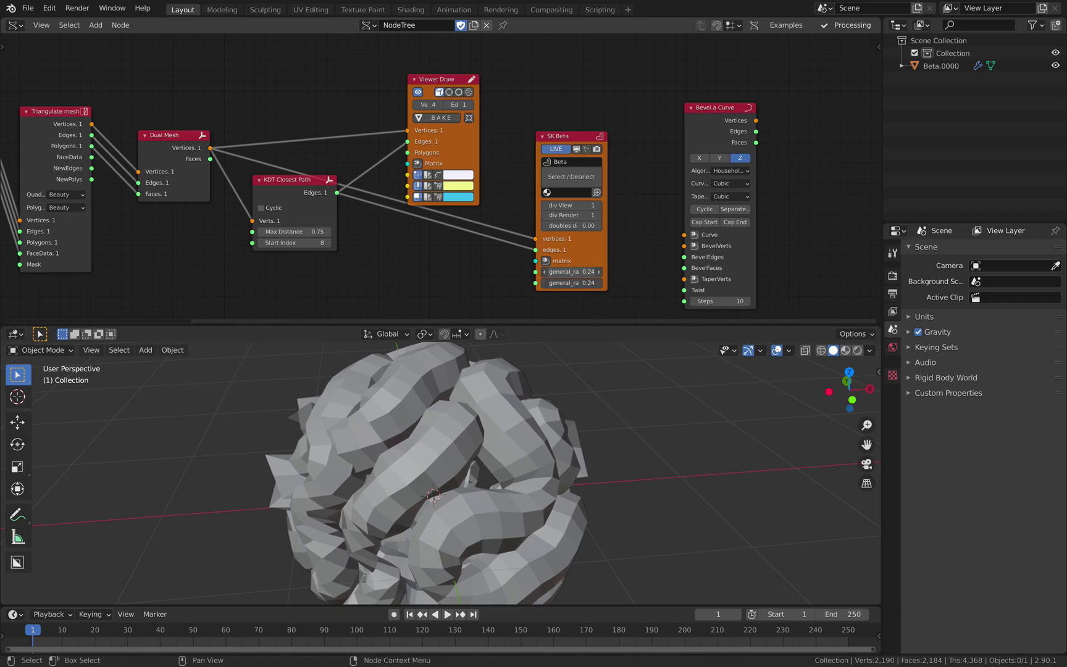
- Set both general radius values of the skin mesher to 0.1 and save the file
text(0.1)
key(Return)
mouse_move(520, 465)
middle_down()
mouse_move(570, 453)
mouse_move(574, 435)
mouse_move(515, 449)
middle_up()
key(ctrl+s)
scroll(525, 439, up, 3)
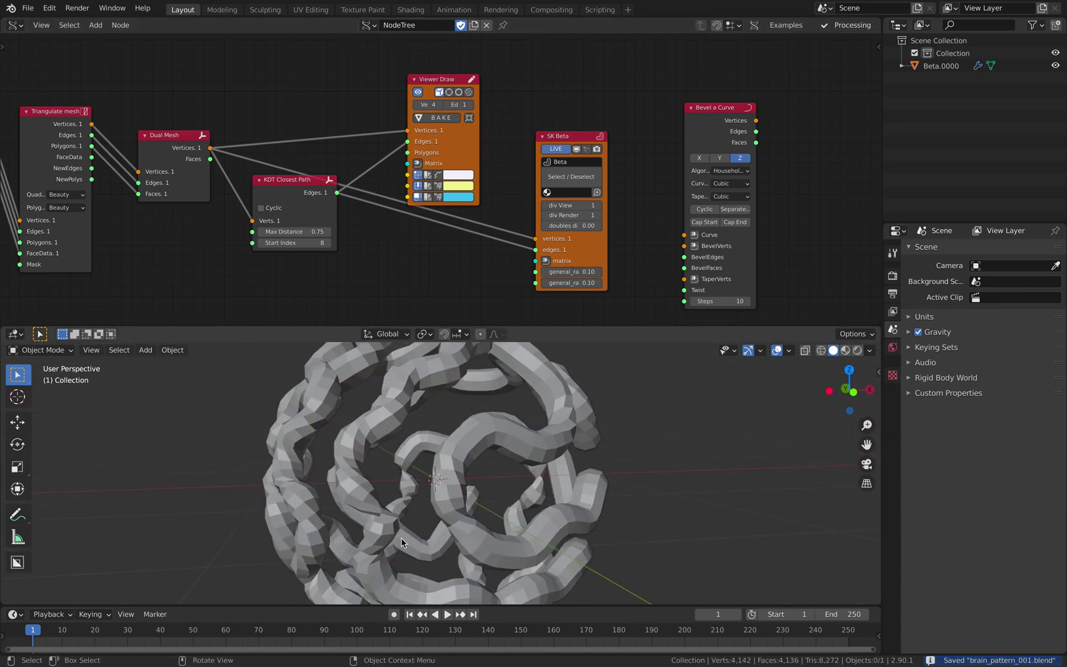
middle_drag(403, 535, 454, 455)
scroll(398, 224, down, 1)
- Rearrange the nodes: Viewer Draw above SK Beta, Bevel a Curve closer beside them, and KDT Closest Path slightly lower
middle_drag(398, 223, 384, 241)
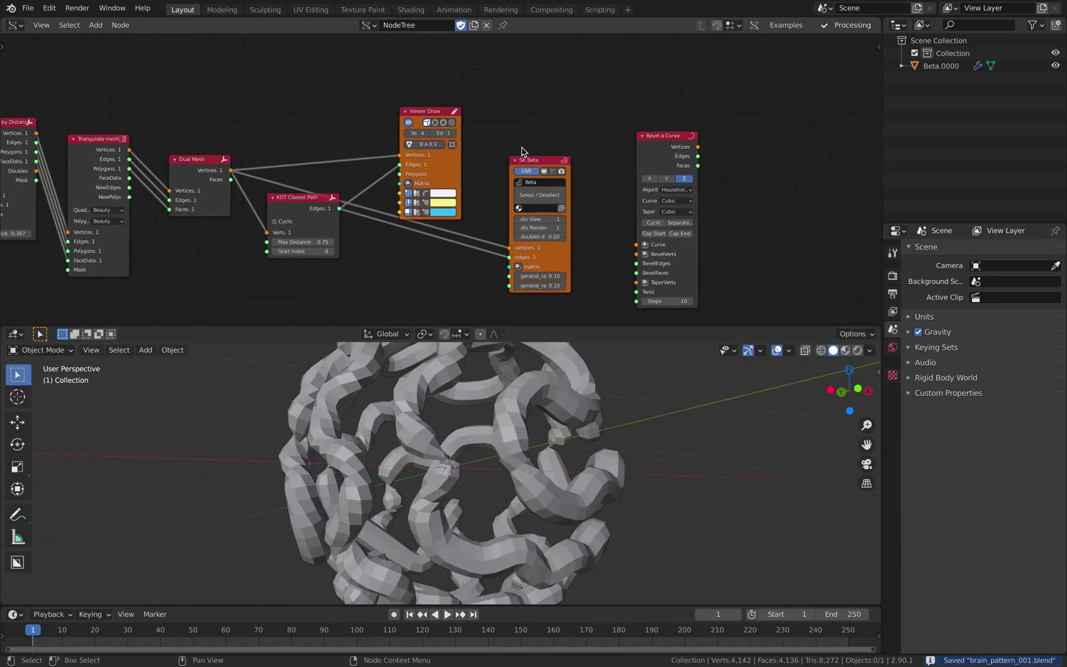
drag(526, 163, 478, 153)
mouse_move(426, 110)
mouse_down()
mouse_move(448, 63)
mouse_move(473, 42)
mouse_up()
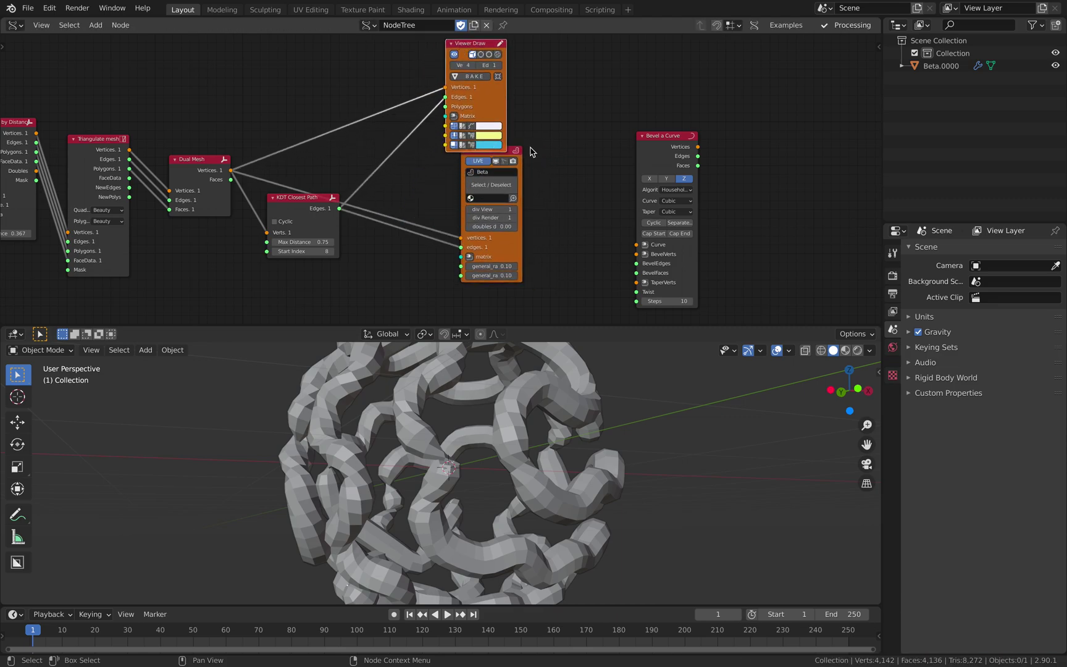
drag(492, 94, 503, 75)
drag(653, 134, 600, 104)
scroll(560, 145, up, 2)
middle_drag(560, 146, 578, 147)
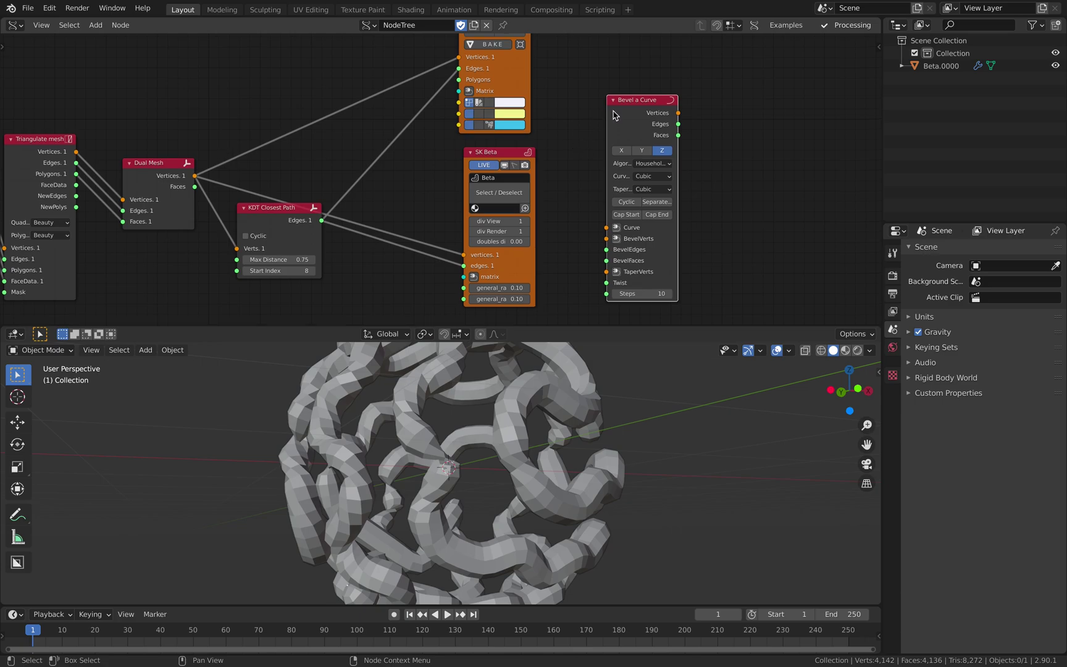
drag(635, 103, 643, 100)
drag(267, 217, 274, 242)
middle_drag(593, 212, 522, 193)
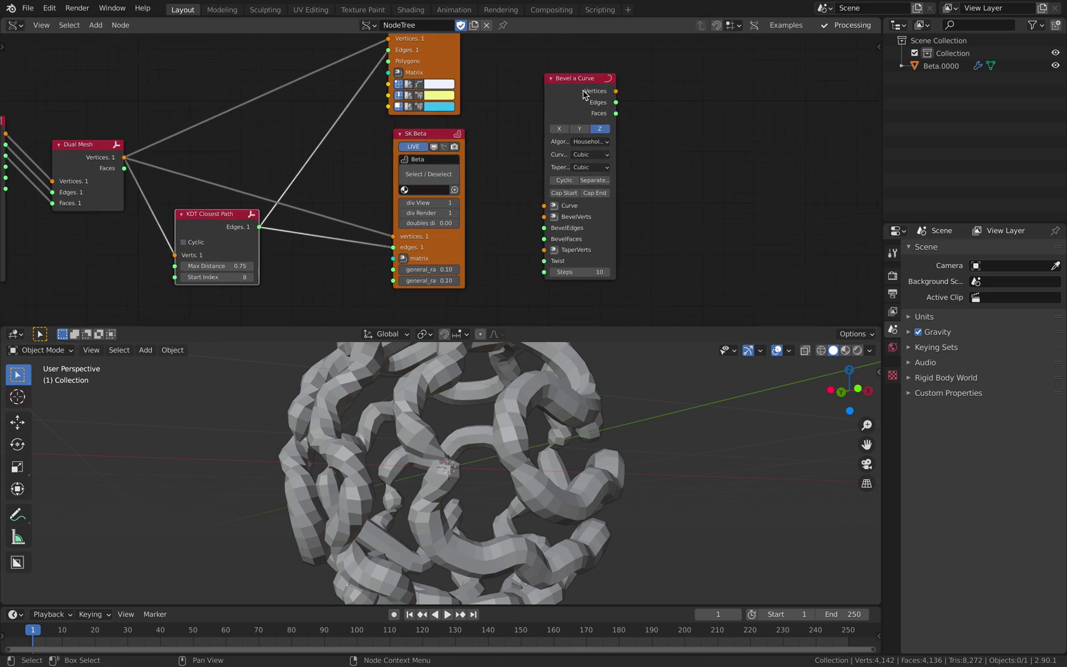
- Make room before Bevel a Curve and add a Vector Sort node there with its mode set to Connect
drag(585, 94, 679, 99)
key(shift+a)
click(558, 134)
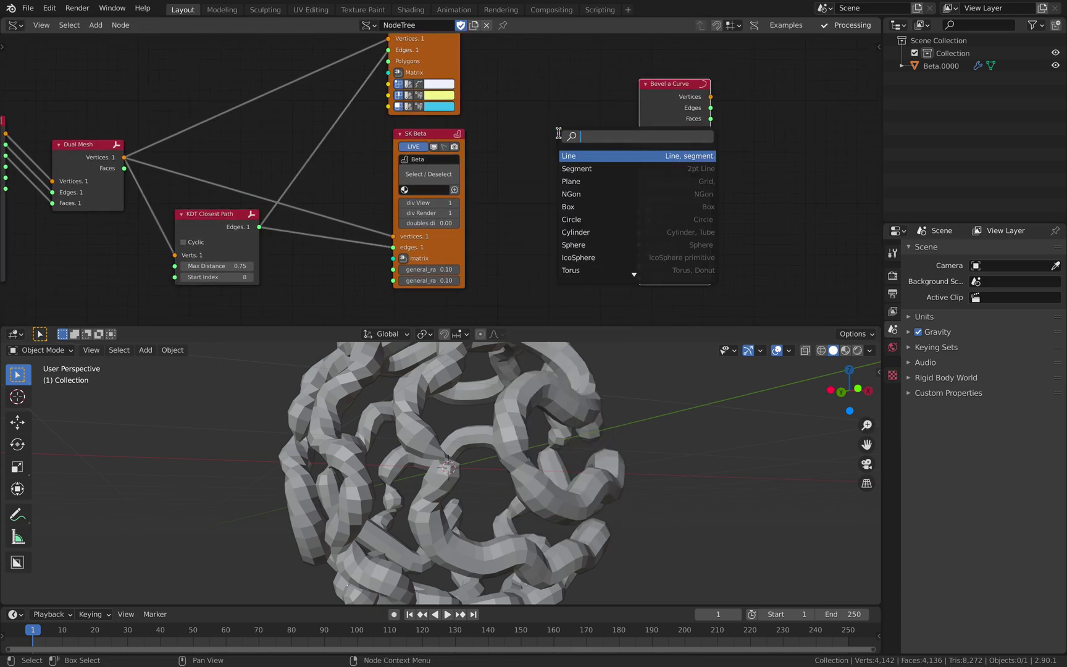
text(sort)
key(Down)
key(Down)
key(Down)
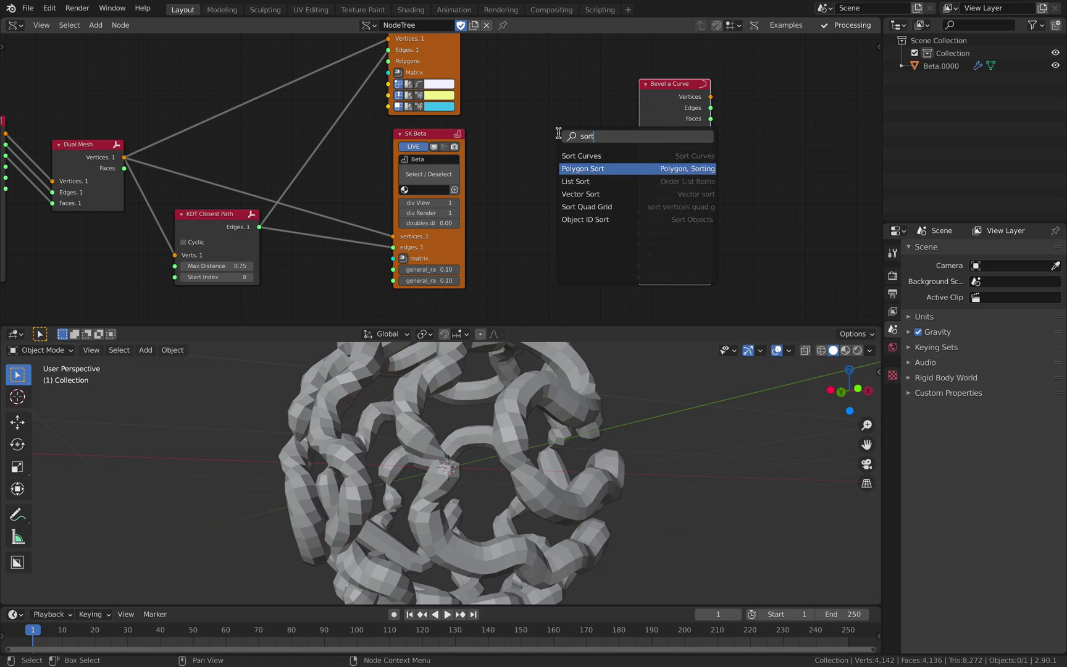
key(Return)
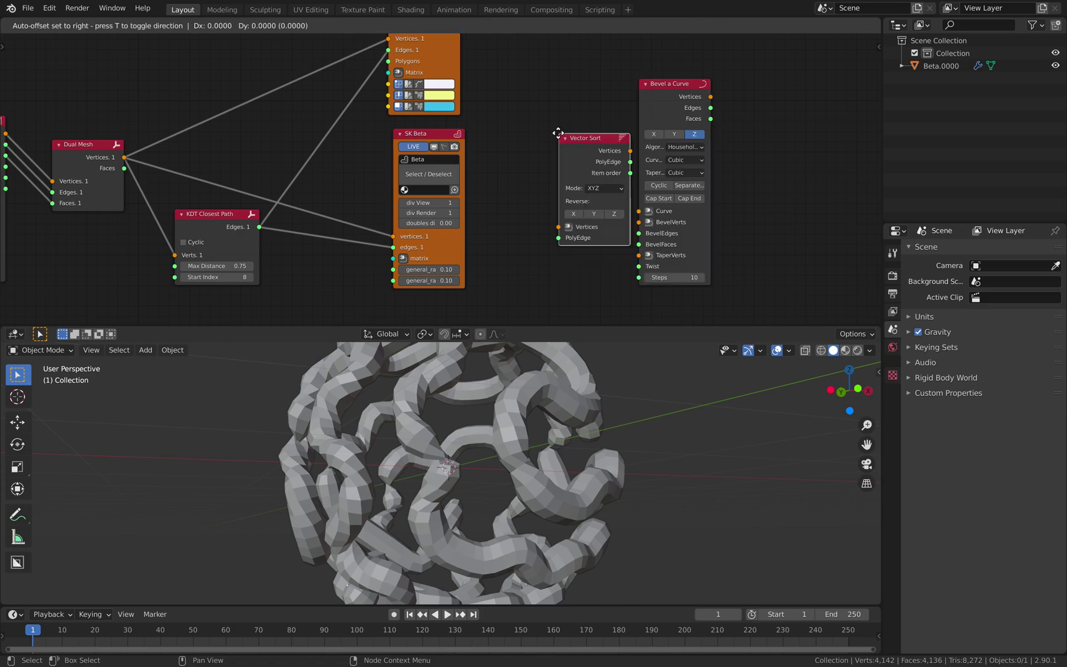
click(519, 121)
click(564, 177)
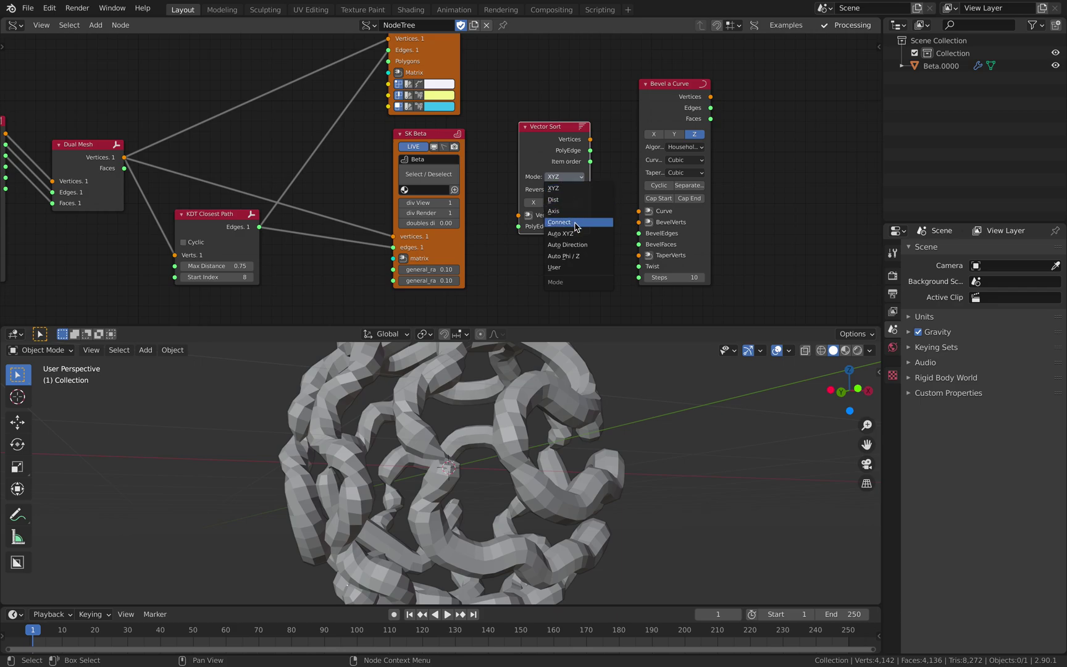
click(569, 222)
drag(569, 125, 589, 105)
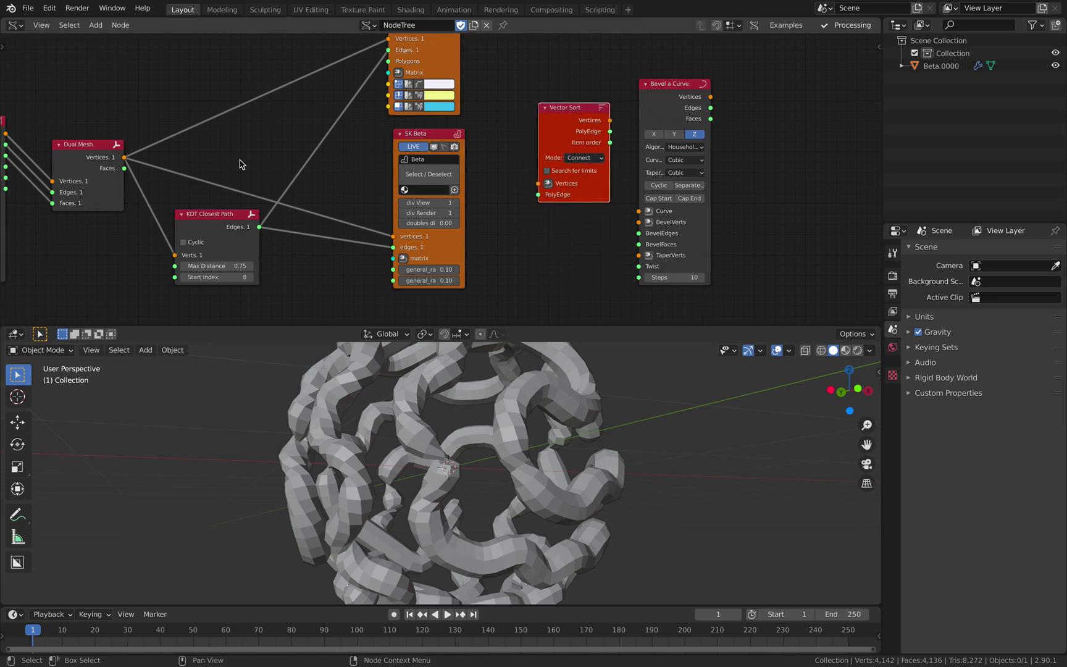
- Feed the Dual Mesh vertices and KDT Closest Path edges into Vector Sort, position it beside SK Beta, and save the file
drag(124, 157, 256, 229)
drag(583, 128, 555, 189)
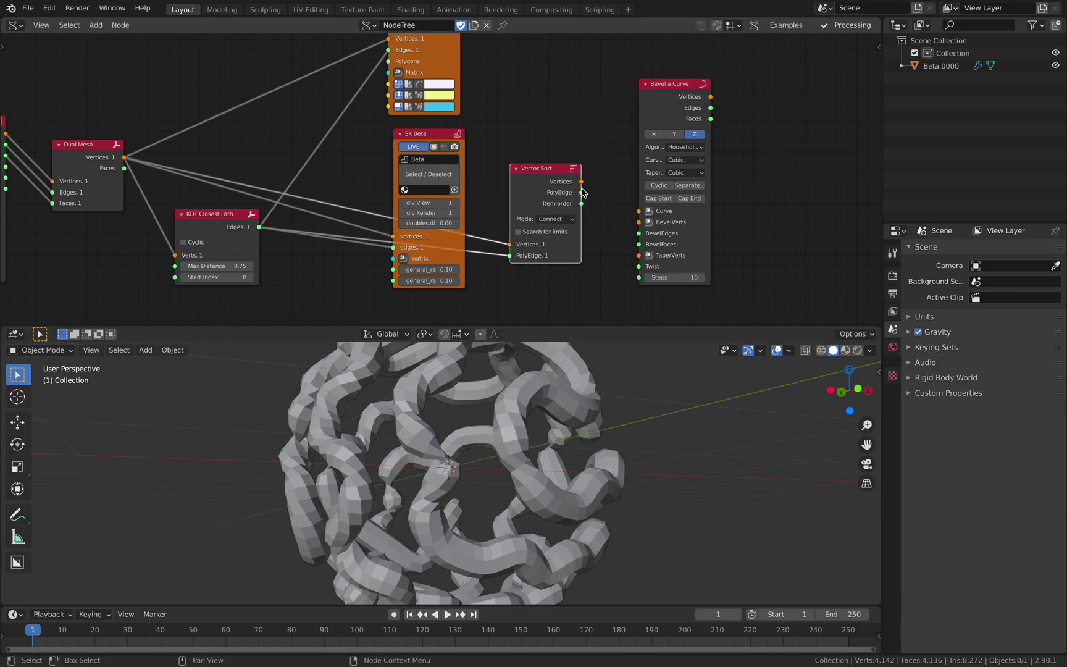
drag(621, 206, 620, 204)
key(ctrl+s)
- Add a Polyline Viewer node in the empty space beyond Bevel a Curve
middle_drag(590, 140, 453, 148)
key(shift+a)
click(690, 146)
text(poly)
key(Down)
key(Down)
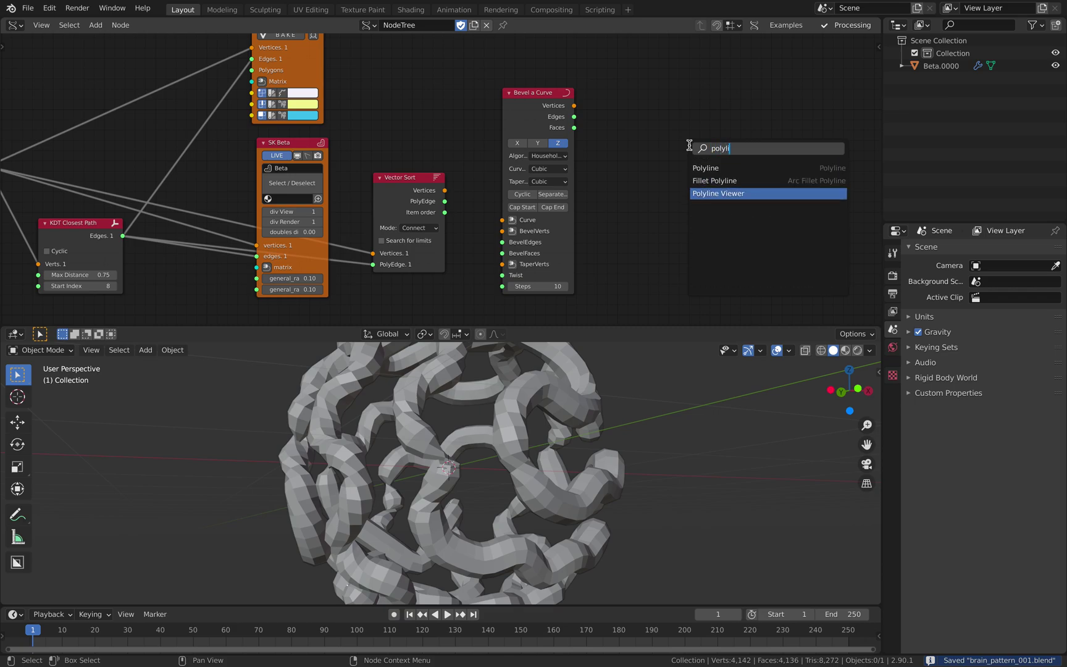
key(Return)
click(646, 99)
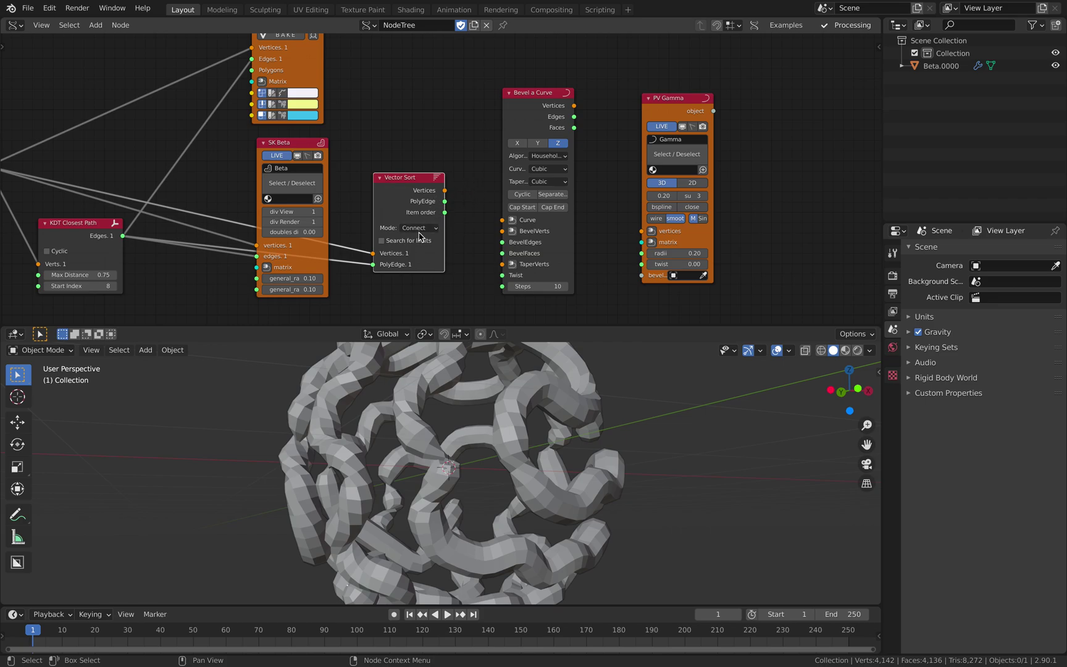
- Enable Search for limits on Vector Sort and link its vertices output to the Polyline Viewer's vertices input
drag(444, 191, 559, 216)
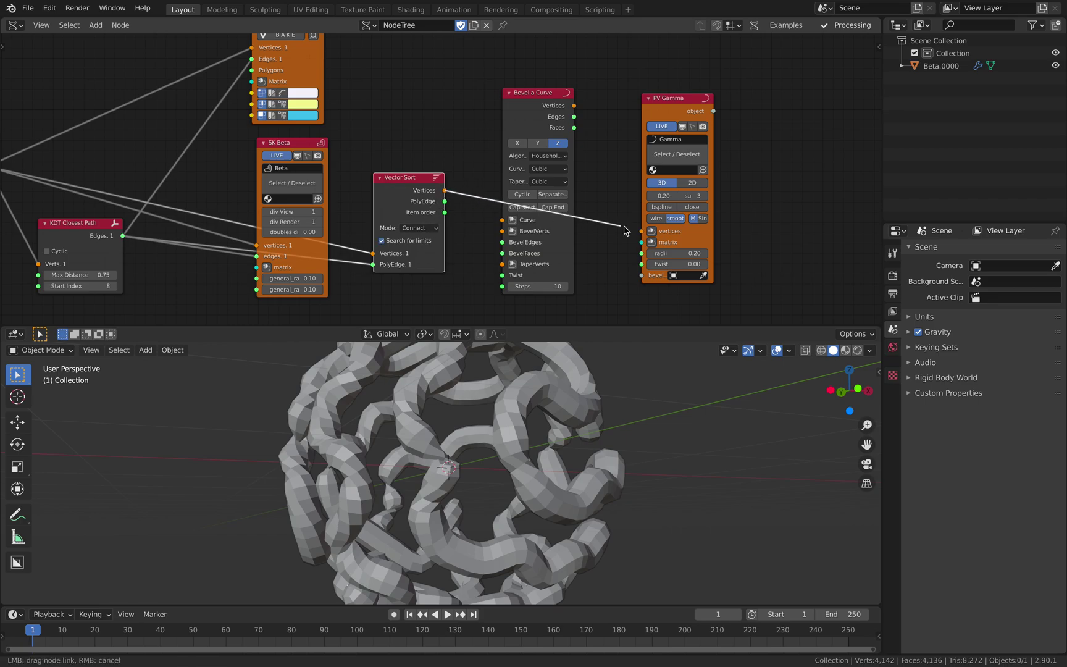
drag(640, 233, 642, 231)
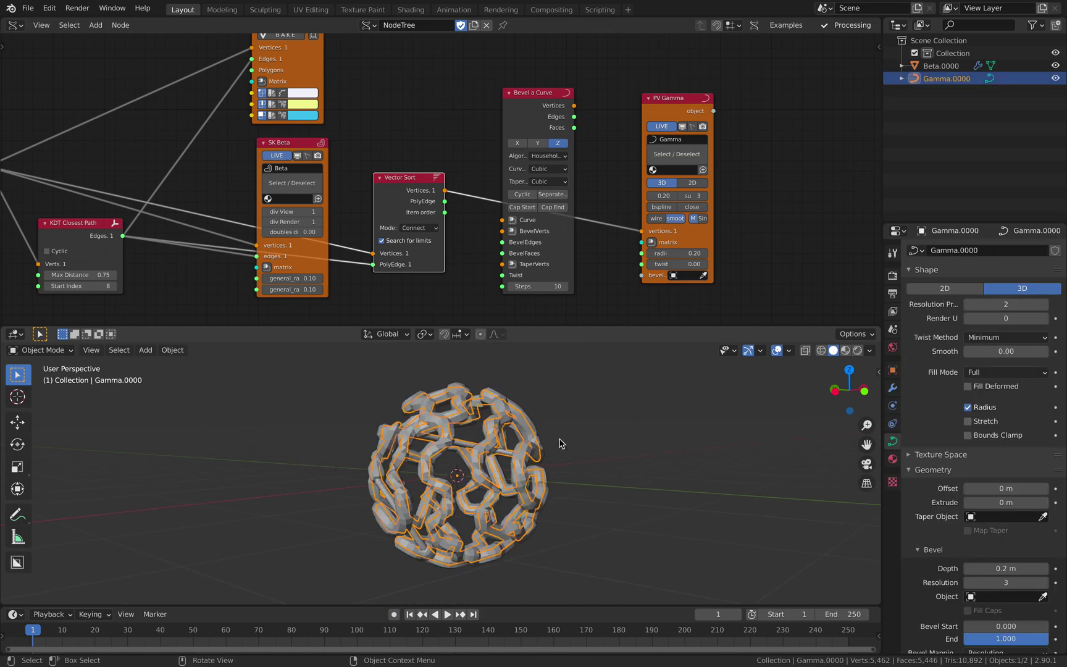
- Move the generated curve object beside the skinned mesh to compare the two shapes
key(g)
click(719, 425)
middle_drag(719, 425, 644, 496)
middle_drag(628, 455, 671, 488)
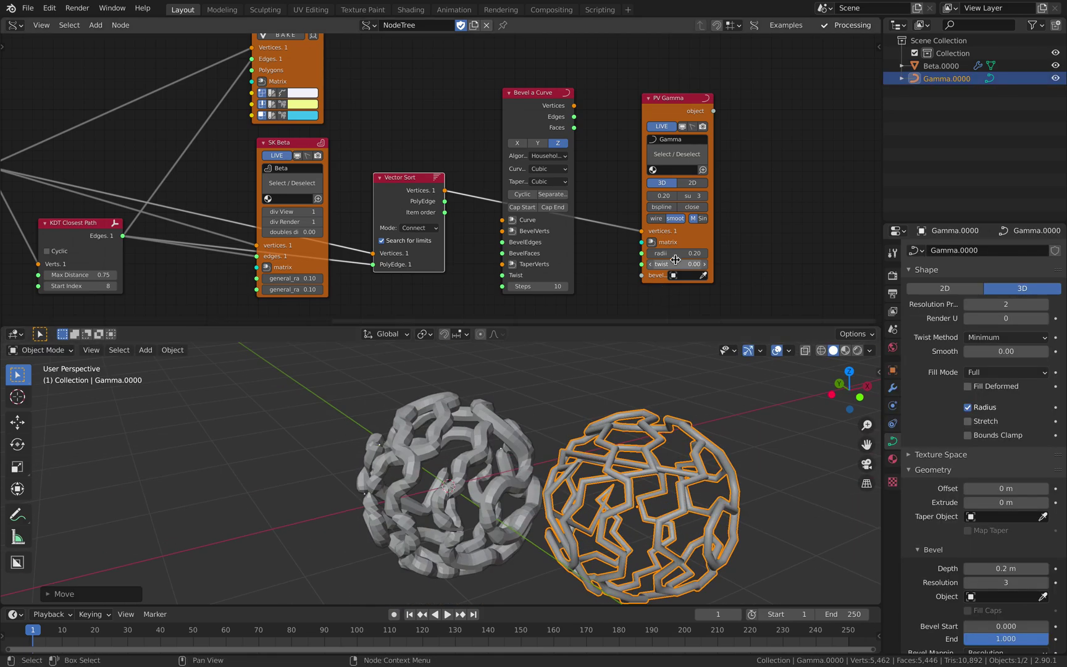
- Enable bspline on the Polyline Viewer, and move Bevel a Curve down and Vector Sort up to separate them
click(674, 209)
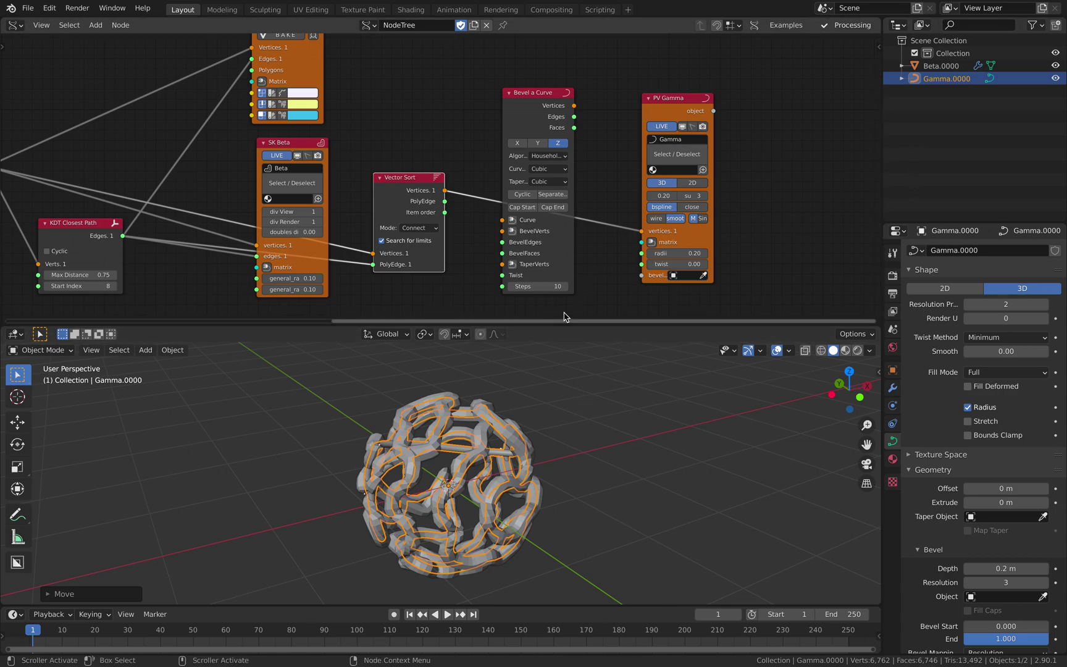
drag(528, 103, 519, 256)
drag(402, 178, 441, 126)
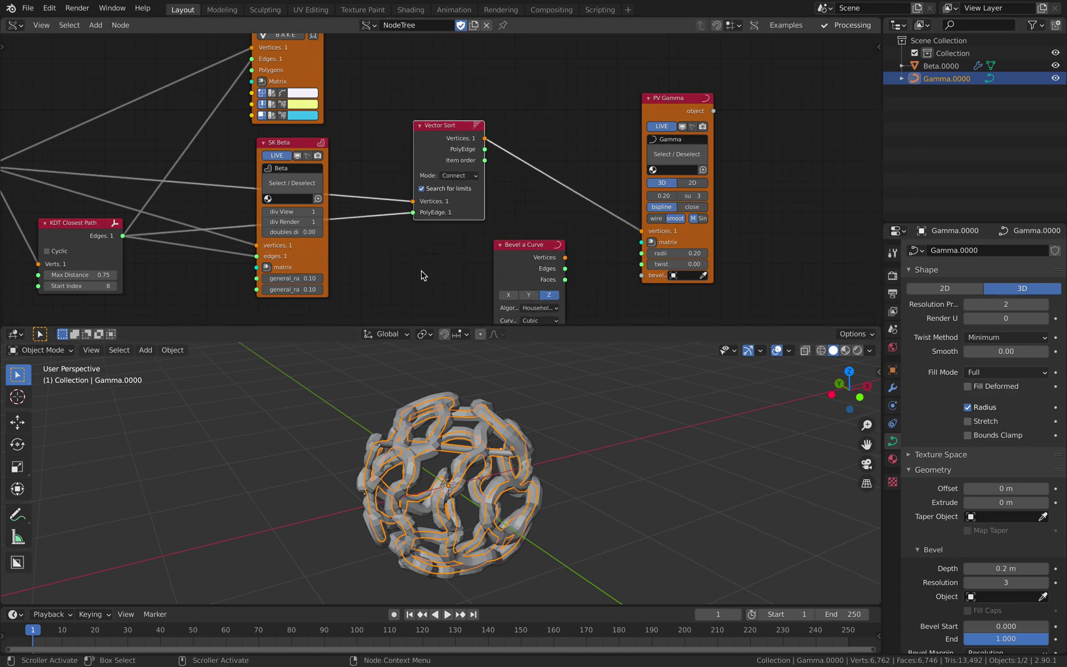
- Bring PV Gamma closer to Vector Sort and shift Bevel a Curve and SK Beta to tidy the layout
middle_drag(440, 486, 472, 491)
scroll(226, 160, down, 4)
middle_drag(226, 159, 526, 165)
middle_drag(417, 205, 324, 214)
scroll(412, 185, up, 3)
middle_drag(413, 185, 196, 209)
middle_drag(468, 141, 405, 128)
scroll(403, 129, up, 1)
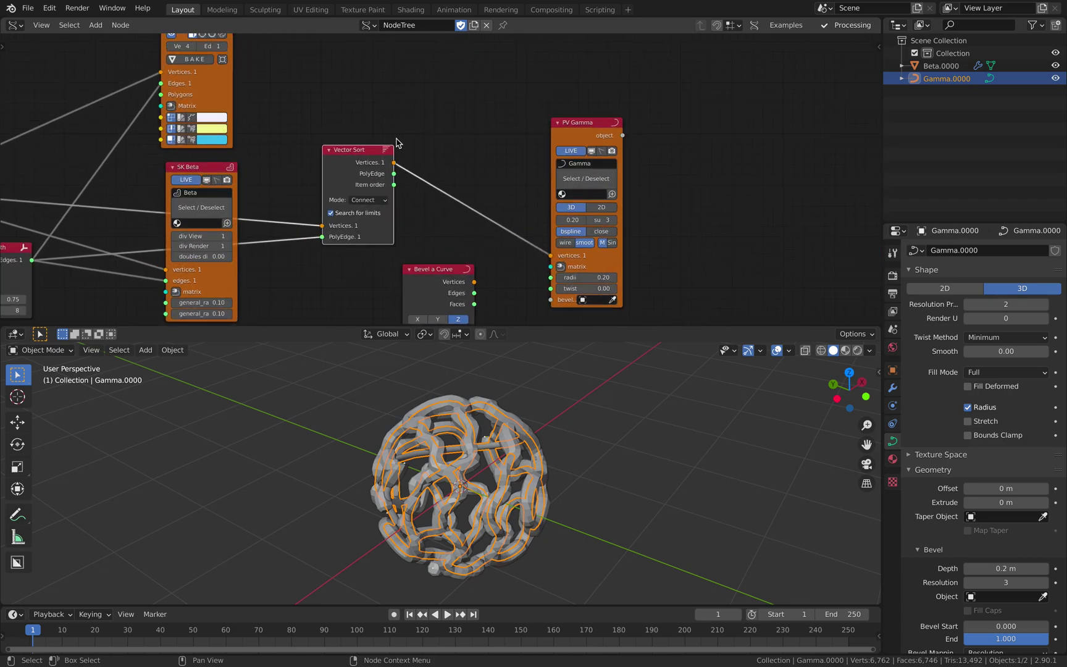
drag(352, 154, 346, 165)
drag(567, 129, 482, 80)
drag(374, 174, 359, 174)
middle_drag(377, 169, 370, 137)
drag(401, 237, 320, 269)
middle_drag(344, 192, 381, 193)
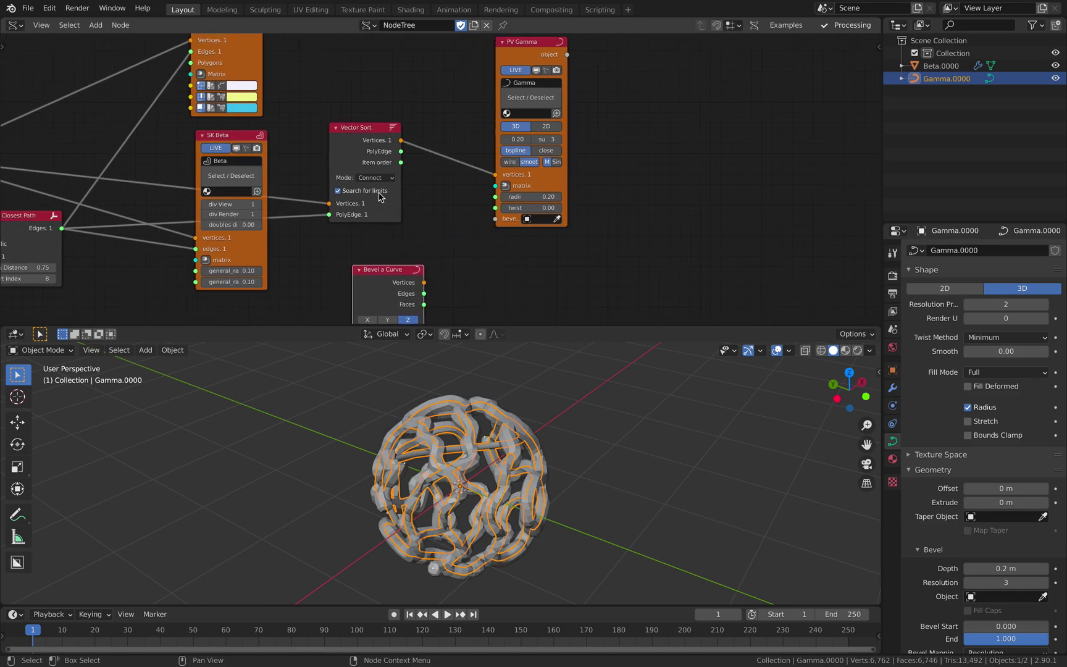
drag(238, 136, 228, 242)
- Add a Matrix In node feeding PV Gamma's matrix input and set its X location to 2.460
middle_drag(687, 147, 568, 156)
middle_drag(564, 198, 593, 174)
click(416, 170)
drag(351, 78, 371, 163)
click(336, 204)
drag(356, 205, 508, 204)
- Raise the radii value of PV Gamma to 0.55 to thicken the curve tubes
middle_drag(542, 442, 494, 395)
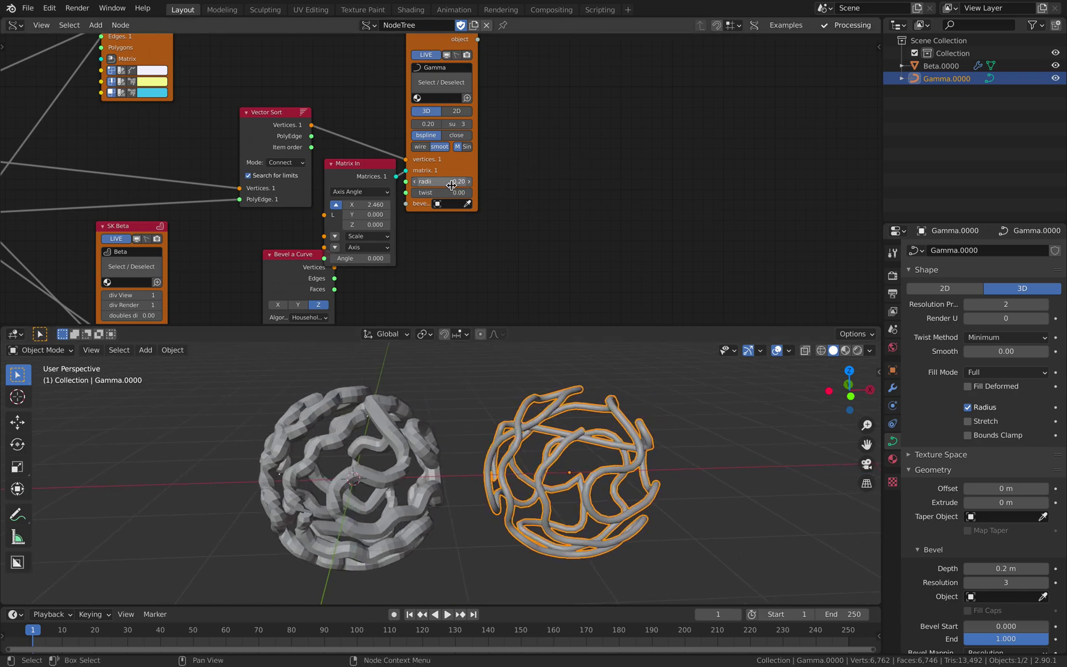
drag(451, 185, 491, 185)
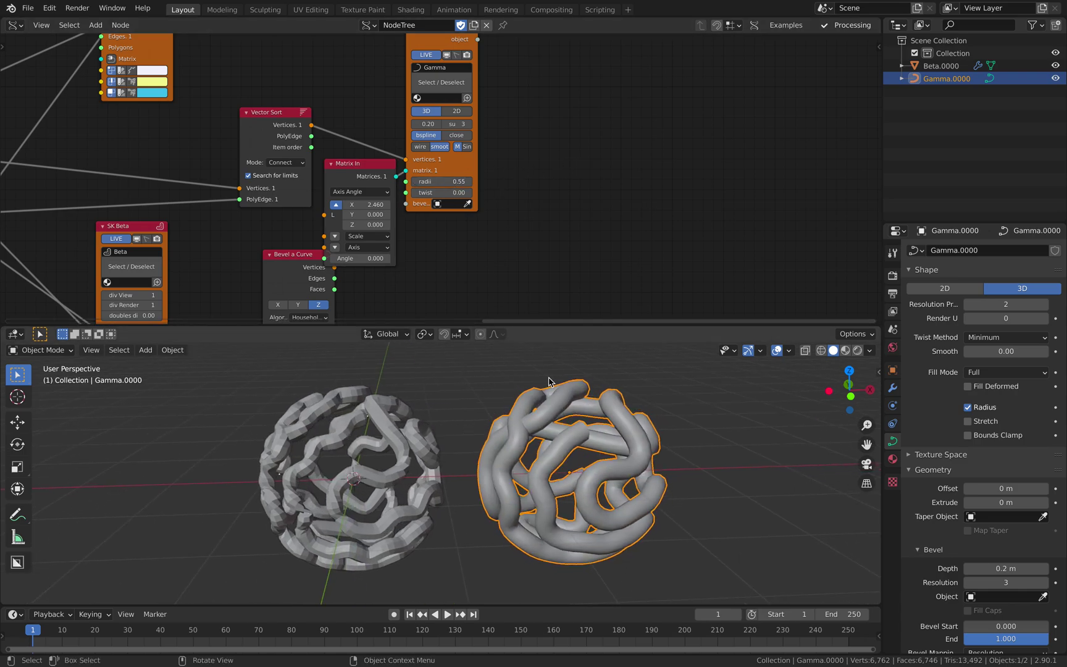
- Inspect the modifiers on the skinned mesh object, deselect it, and save the file
click(424, 436)
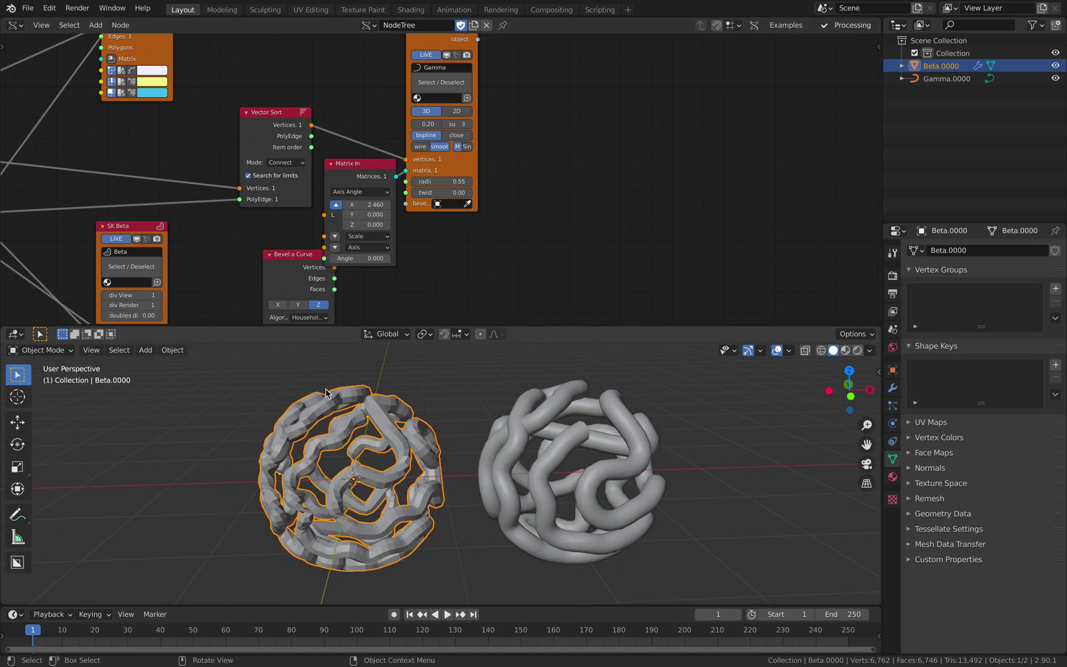
click(892, 388)
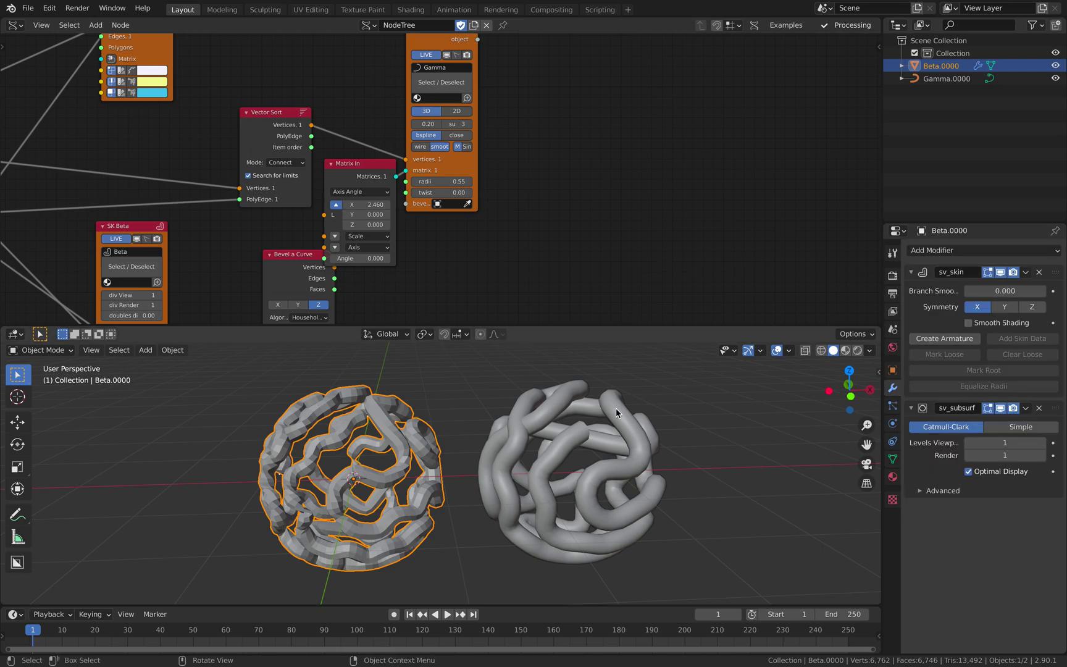
click(673, 415)
shift+middle_drag(714, 419, 581, 427)
key(ctrl+s)
- Add a new Bevel a Curve node beyond PV Gamma and delete the old one beneath Matrix In
middle_drag(567, 157, 546, 167)
key(alt+space)
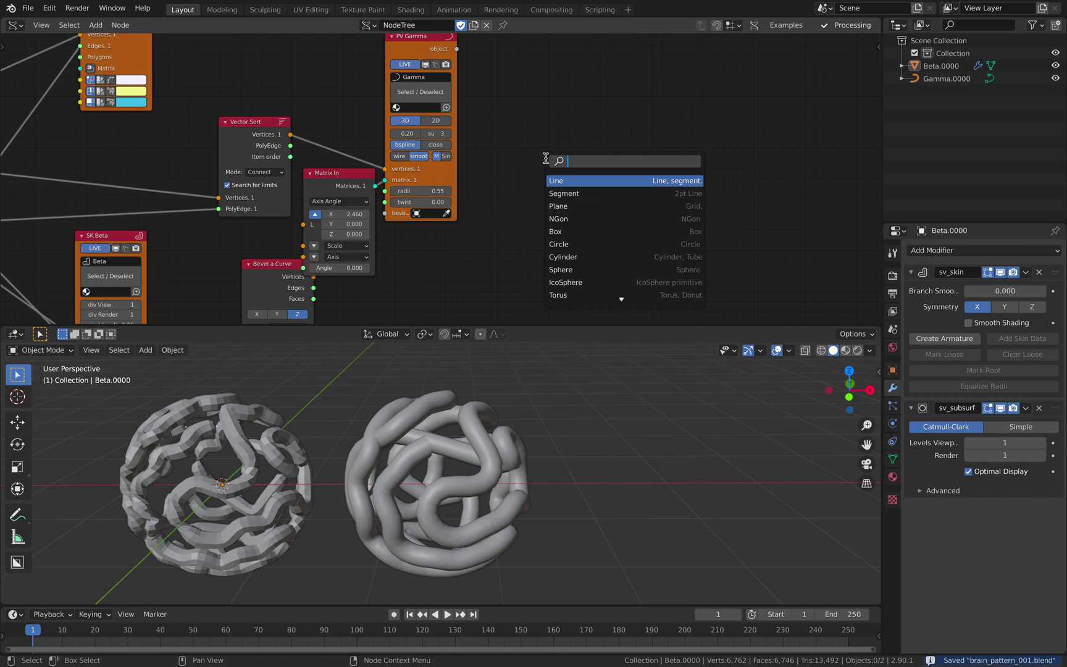
text(bevel)
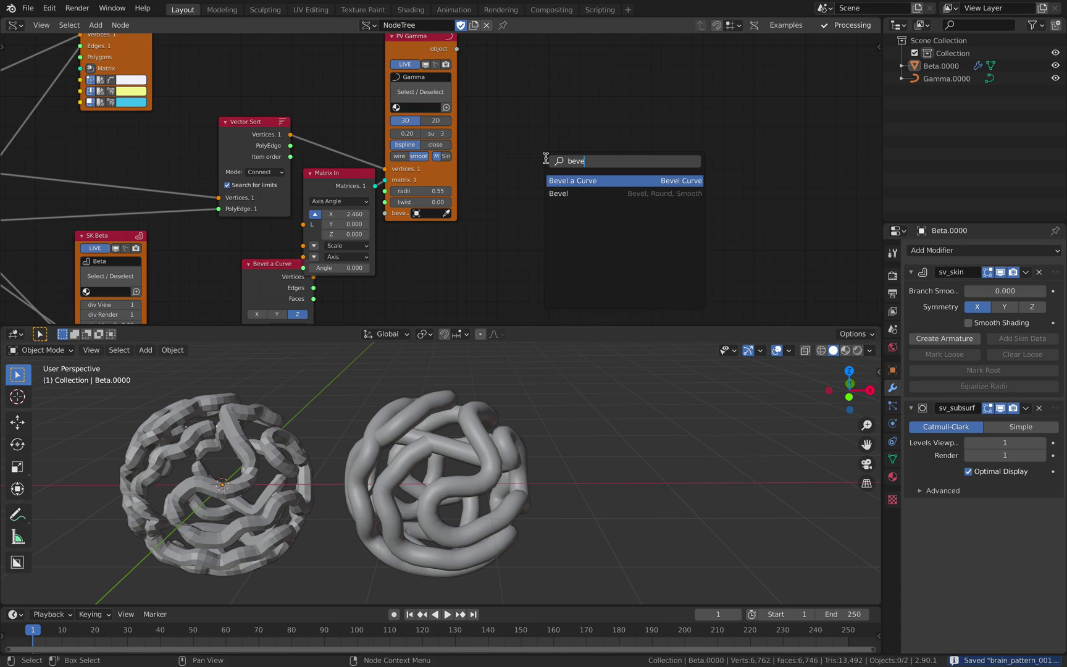
key(Return)
click(556, 68)
middle_drag(489, 141, 569, 118)
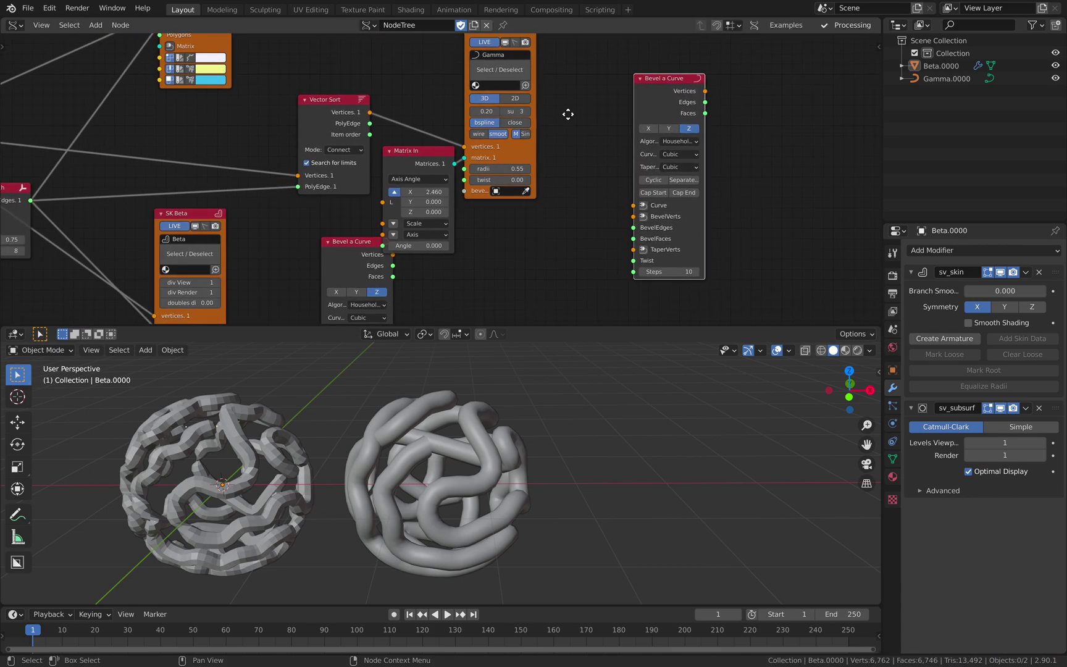
click(346, 246)
key(x)
- Space out Bevel a Curve and Vector Sort, and link Vector Sort's vertices to the Curve input of Bevel a Curve
middle_drag(651, 135, 608, 173)
drag(621, 125, 664, 118)
middle_drag(481, 148, 661, 117)
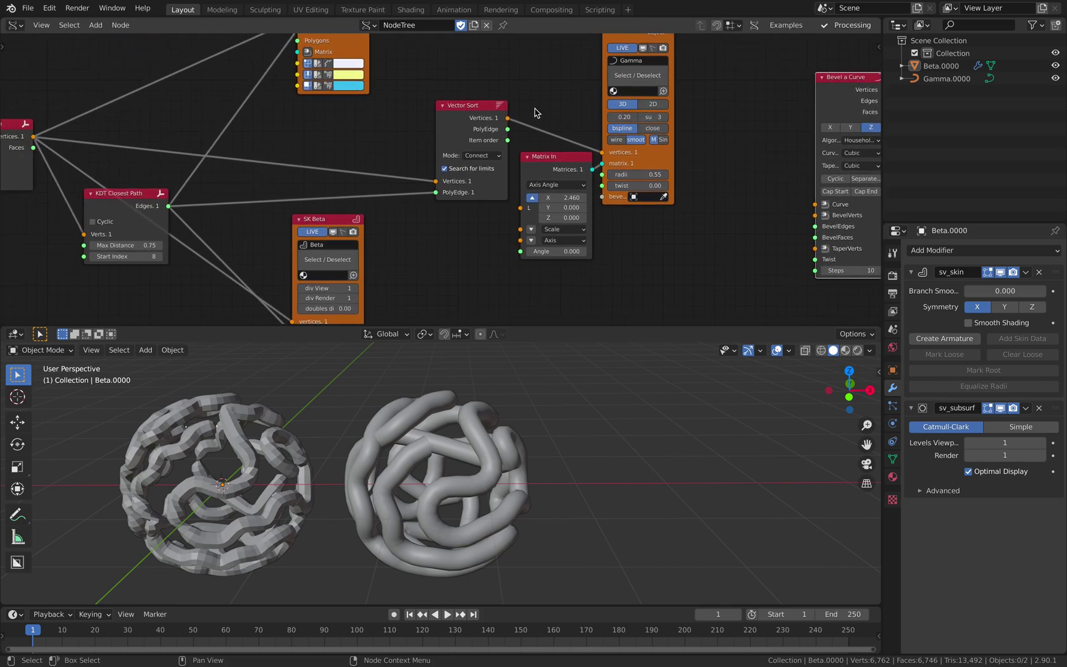
drag(472, 118, 422, 130)
middle_drag(469, 125, 311, 108)
drag(299, 112, 656, 187)
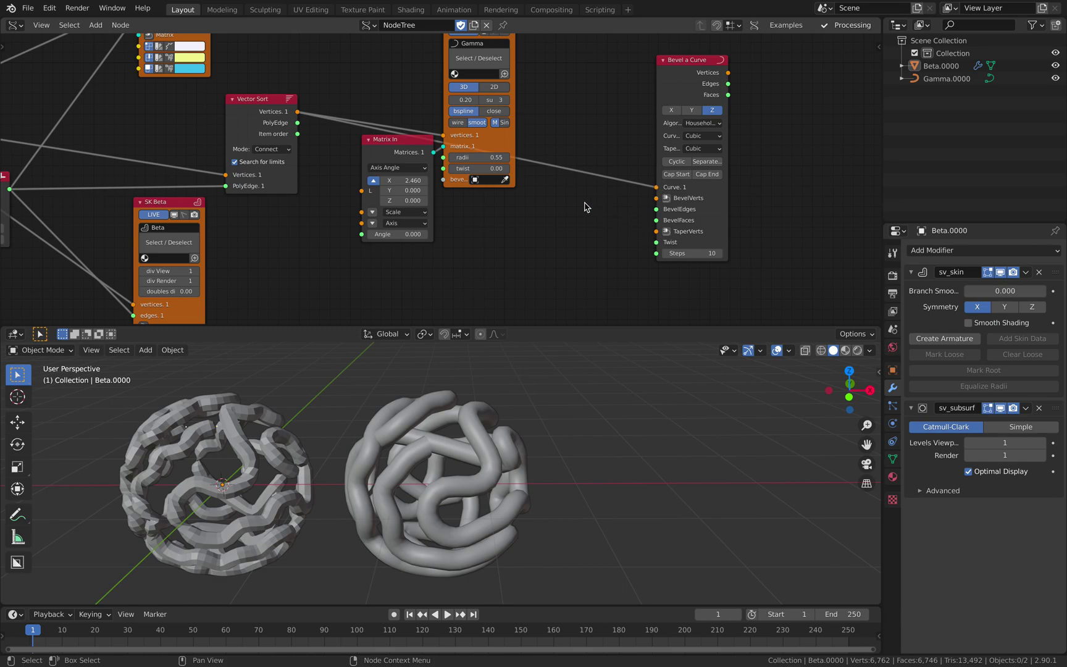
- Add a Circle node and link its vertices to BevelVerts and its polygons to BevelFaces on Bevel a Curve
key(alt+space)
text(circ)
key(Return)
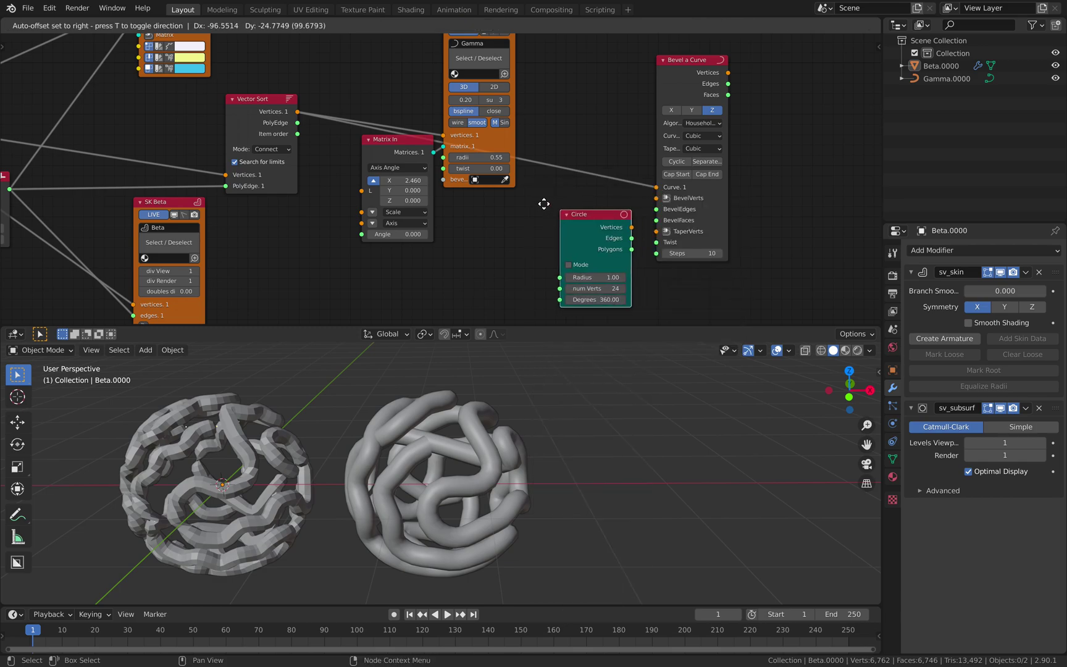
click(532, 197)
drag(615, 220, 656, 204)
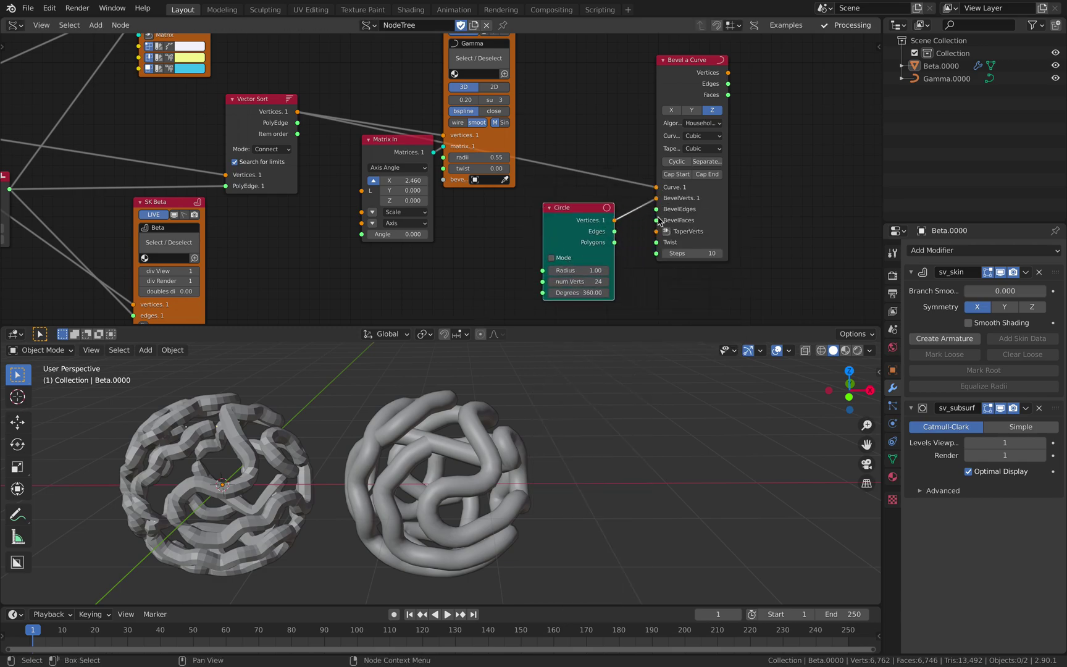
drag(658, 221, 616, 242)
- Add a Mesh viewer node in the empty space beyond Bevel a Curve
middle_drag(691, 73, 576, 152)
key(shift+a)
click(675, 115)
text(mesh v)
key(Return)
click(672, 116)
- Link the vertices, edges and faces of Bevel a Curve to the matching Mesh viewer inputs
click(513, 146)
shift+click(686, 125)
key(f)
key(f)
key(f)
click(639, 86)
middle_drag(592, 169, 611, 122)
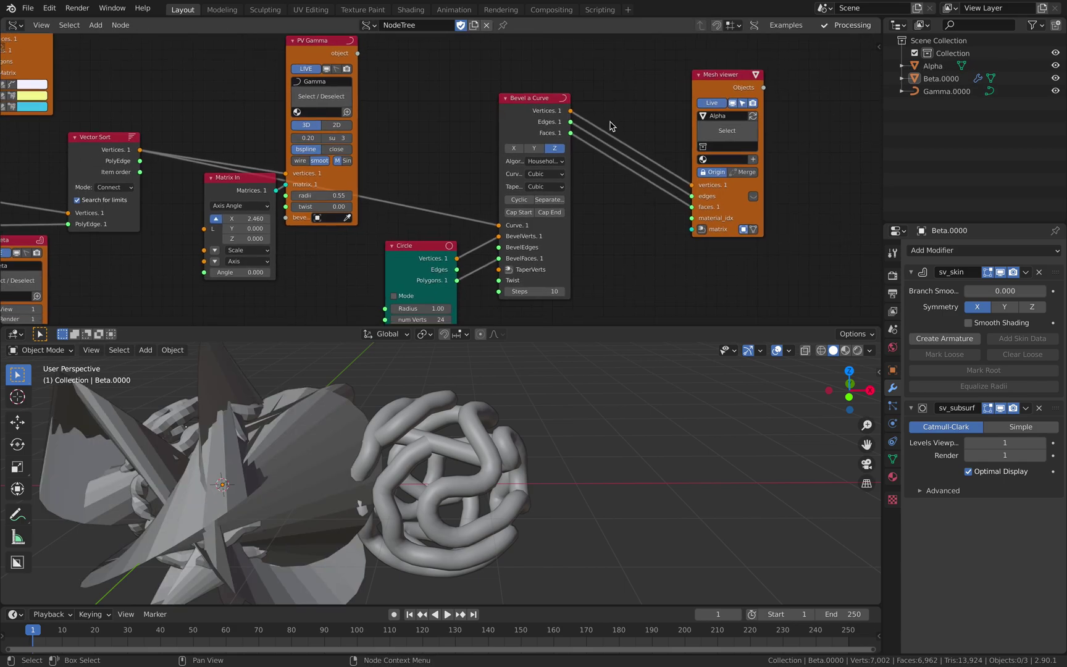
- Set the steps of Bevel a Curve to 236, and give the Circle node 12 vertices and a radius of 0.11
drag(535, 291, 624, 290)
middle_drag(625, 270, 623, 240)
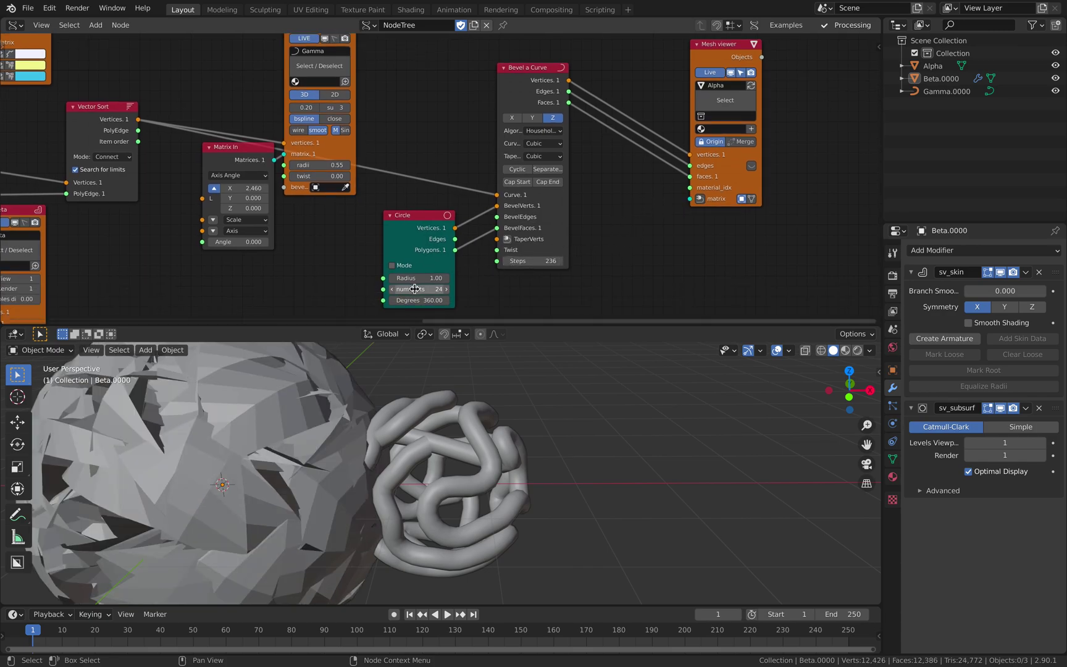
text(12)
key(Return)
drag(420, 278, 469, 275)
middle_drag(684, 226, 679, 221)
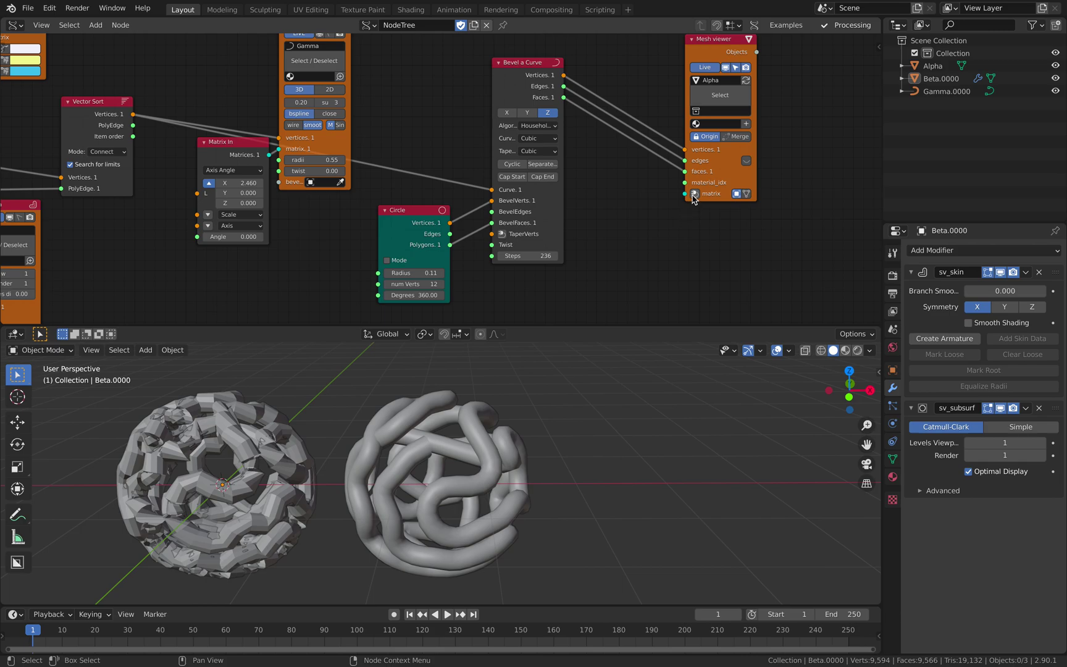
- Add a Matrix In node for the Mesh viewer's matrix input and set its X location to 4.8
click(694, 194)
click(594, 233)
drag(623, 234, 714, 234)
middle_drag(590, 258, 593, 218)
- Space out the Circle, Matrix In and Mesh viewer nodes, widen Bevel a Curve, and save the file
drag(425, 182, 409, 221)
middle_drag(534, 198, 454, 243)
key(ctrl+s)
drag(493, 152, 512, 151)
drag(553, 198, 591, 212)
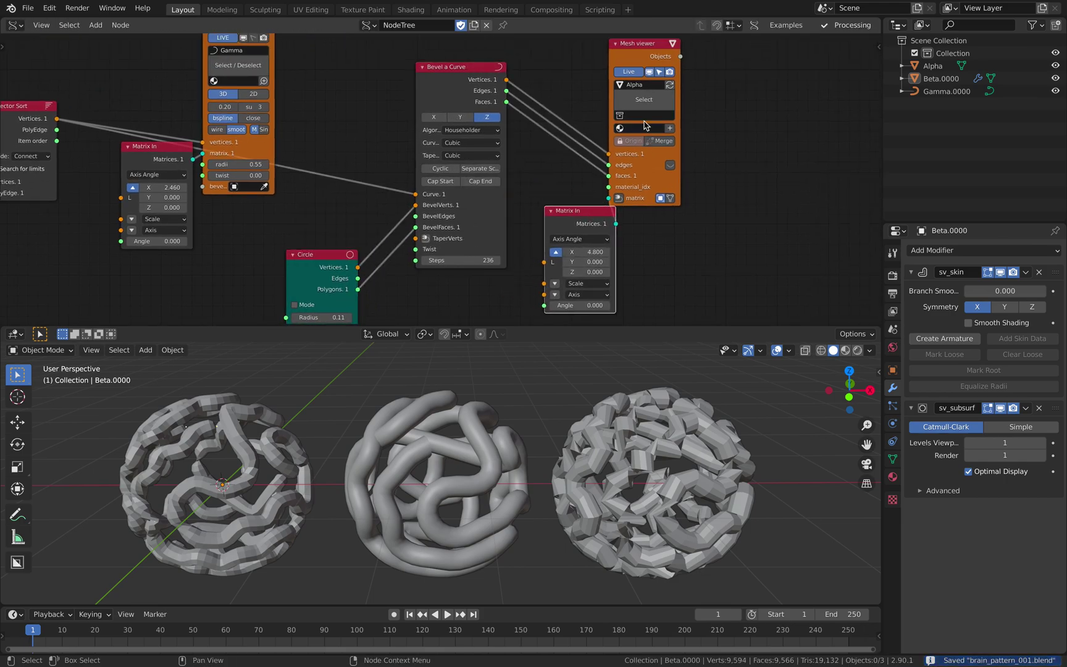
drag(629, 65, 702, 62)
drag(505, 149, 527, 150)
- Set the steps of Bevel a Curve to 232 and its algorithm to Tracking
middle_drag(533, 383, 525, 406)
mouse_move(516, 260)
mouse_down()
mouse_move(544, 260)
mouse_move(514, 260)
mouse_up()
scroll(540, 243, up, 2)
scroll(539, 245, up, 2)
middle_drag(519, 175, 491, 205)
click(432, 135)
click(445, 148)
click(433, 135)
click(443, 166)
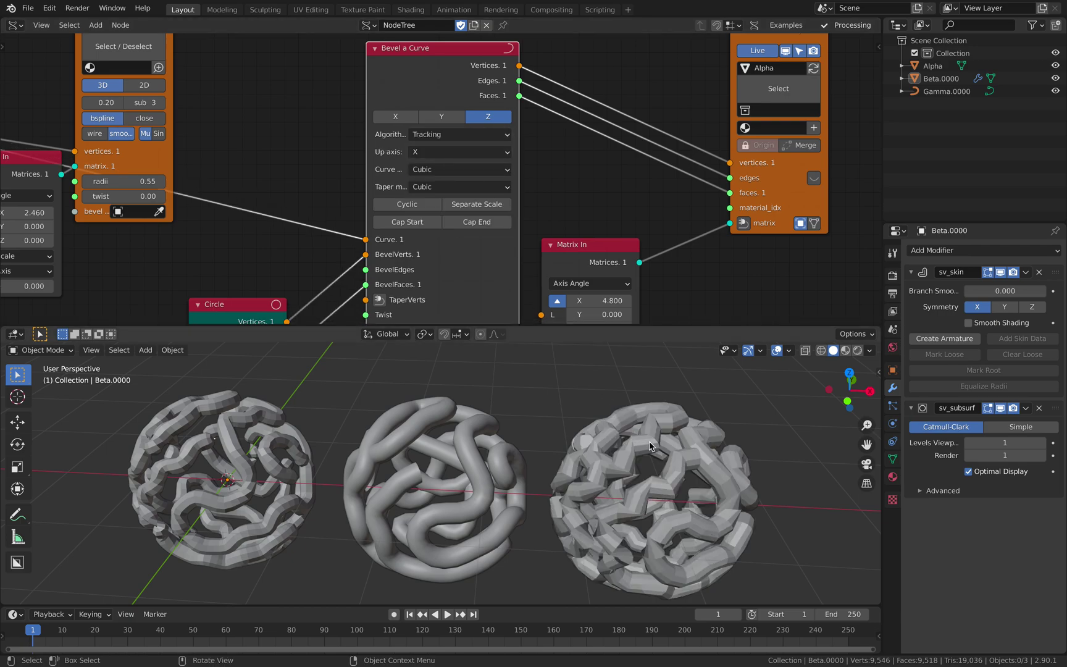
middle_drag(626, 437, 649, 415)
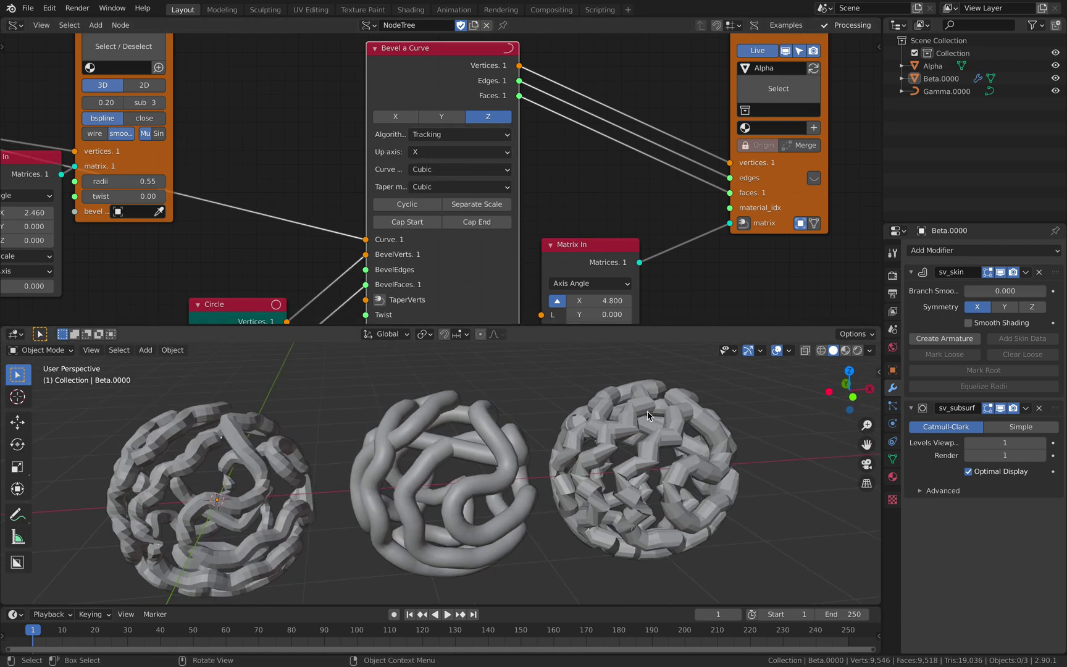
- Save the file and select the middle Gamma curve object in the 3D view
click(494, 426)
middle_drag(495, 426, 407, 388)
click(501, 456)
key(ctrl+s)
click(497, 419)
middle_drag(510, 450, 509, 438)
- Set the X location to 5 in the Mesh viewer's Matrix In and to 2.5 in PV Gamma's Matrix In
middle_drag(603, 266, 630, 179)
drag(632, 212, 643, 212)
middle_drag(736, 241, 747, 188)
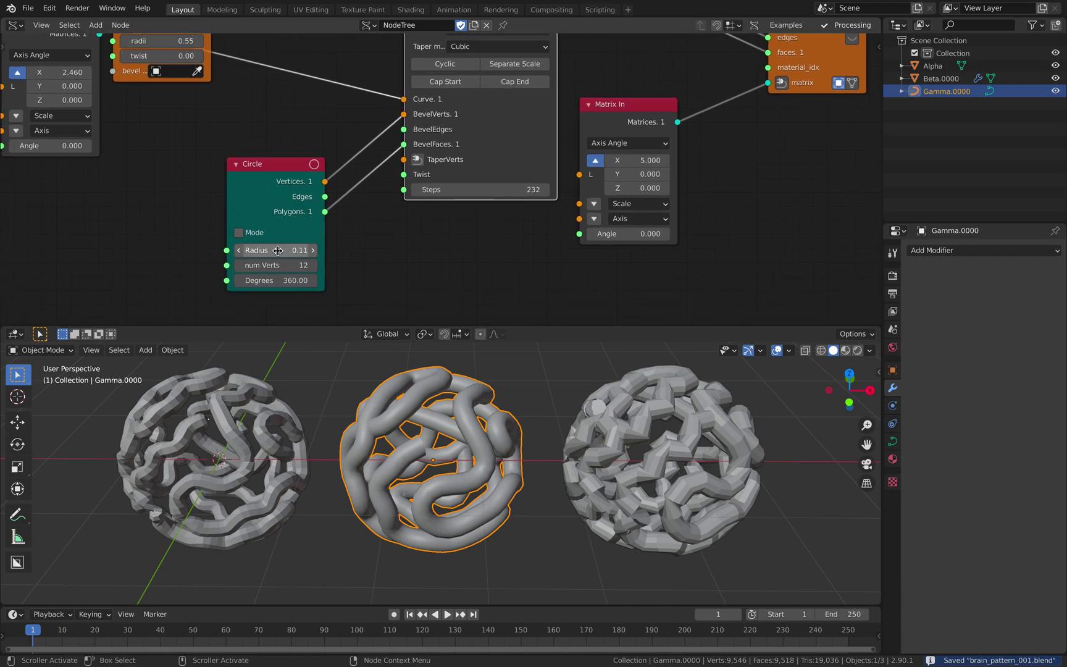
scroll(278, 251, down, 1)
middle_drag(309, 243, 358, 263)
middle_drag(156, 118, 305, 174)
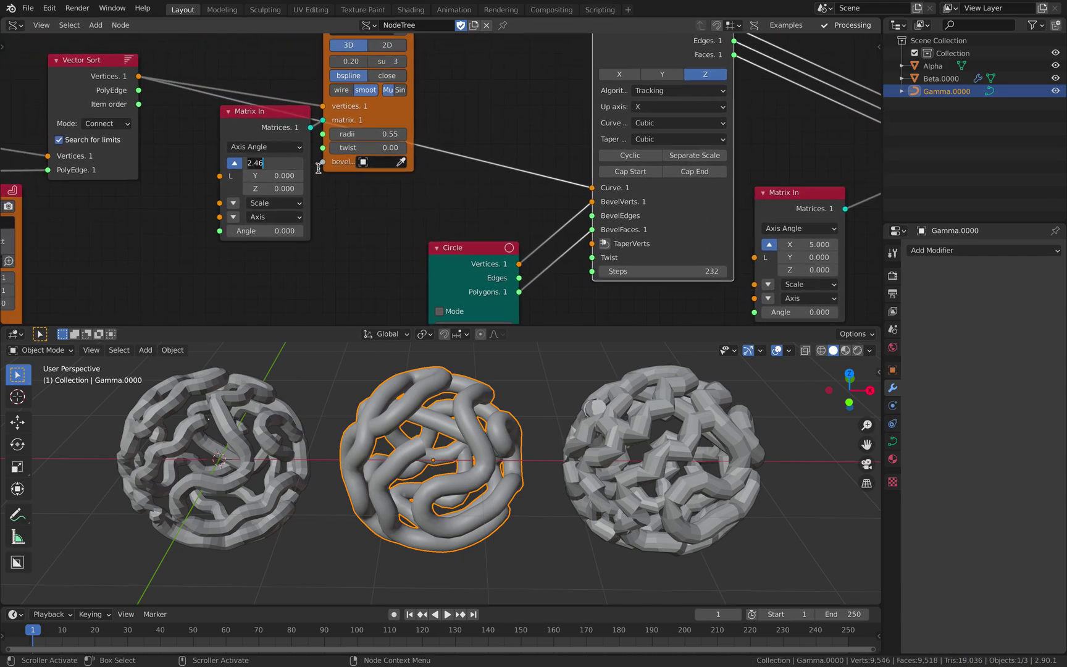
text(2.5)
key(Return)
- Save the file and select the Alpha mesh object in the 3D view
click(368, 367)
middle_drag(405, 399, 476, 434)
scroll(393, 394, up, 1)
click(394, 397)
key(ctrl+s)
scroll(374, 429, up, 1)
shift+middle_drag(476, 433, 328, 439)
click(538, 431)
middle_drag(541, 429, 559, 432)
- Turn on Cap Start and Cap End for Bevel a Curve
middle_drag(664, 186, 450, 225)
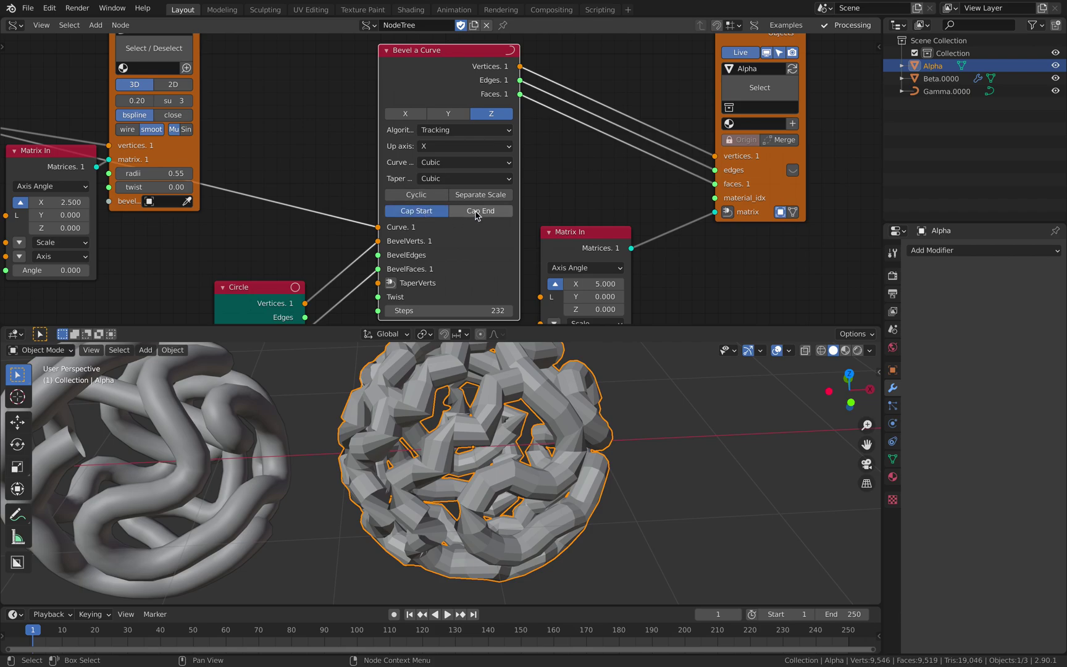
mouse_move(553, 431)
middle_down()
mouse_move(562, 448)
mouse_move(533, 437)
middle_up()
middle_drag(516, 297, 501, 269)
middle_drag(579, 236, 369, 281)
- Shade the Alpha mesh smooth and add a Subdivision Surface modifier with viewport level 3
right_click(497, 419)
click(499, 417)
middle_drag(500, 420, 554, 415)
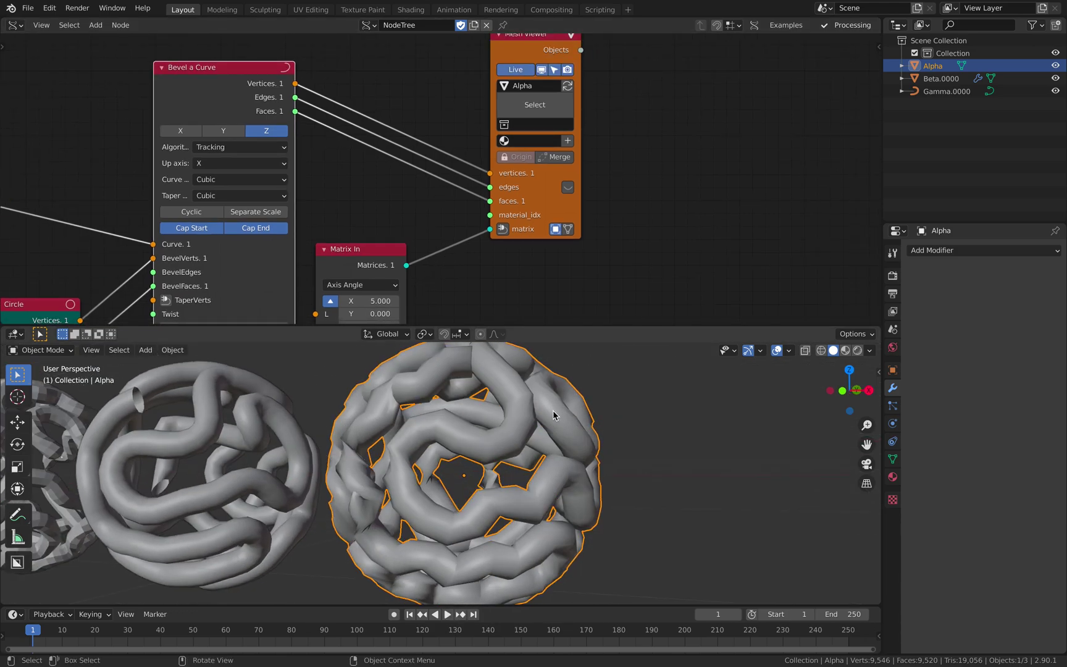
key(ctrl+2)
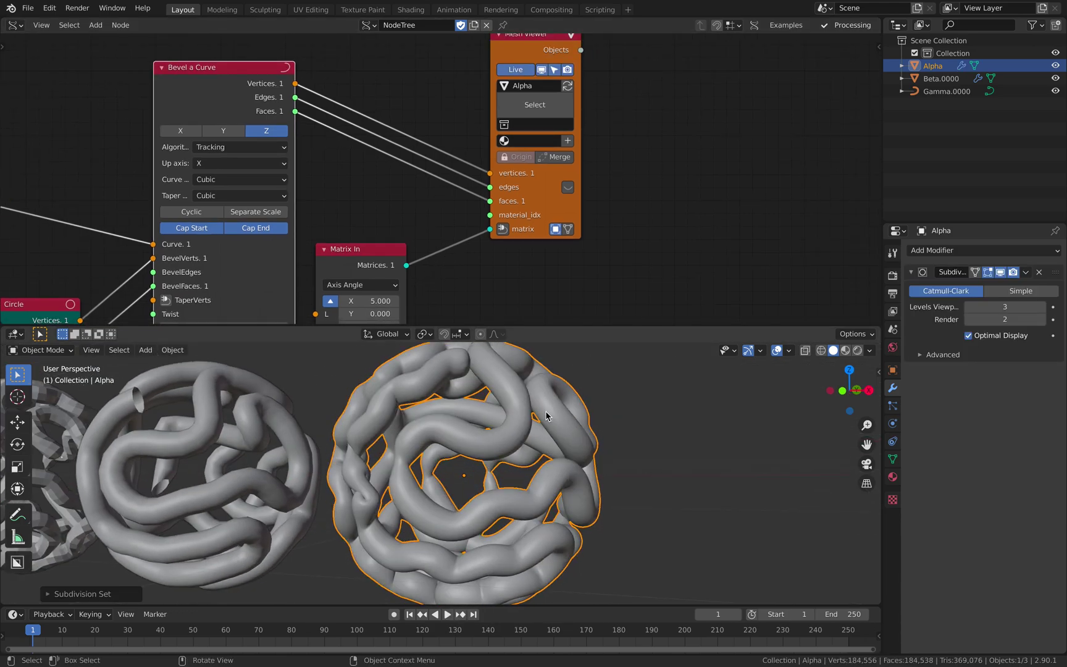
middle_drag(544, 417, 570, 460)
middle_drag(636, 482, 428, 529)
middle_drag(457, 471, 600, 470)
- Deselect all objects in the 3D view and save the file
key(a)
key(a)
key(a)
scroll(600, 446, down, 3)
shift+middle_drag(371, 437, 465, 467)
key(ctrl+s)
- Set the Sphere node's U and V to 48 and move the node away from Merge by Distance
middle_drag(44, 213, 515, 229)
middle_drag(99, 208, 516, 220)
scroll(515, 219, down, 4)
ctrl+scroll(516, 220, left, 8)
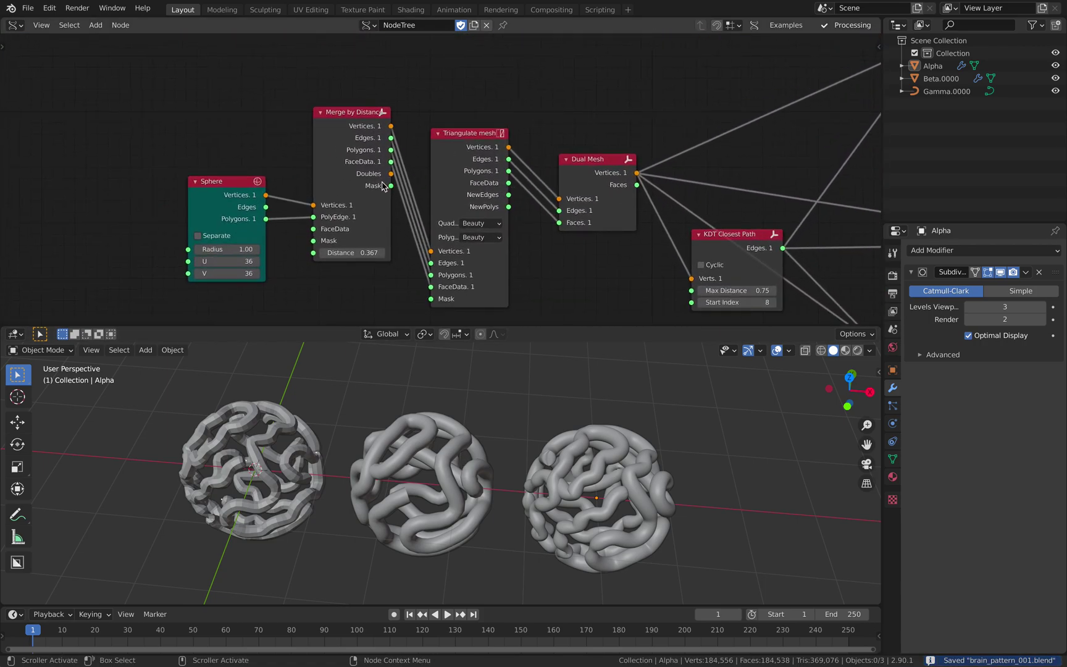
scroll(207, 271, up, 2)
click(207, 276)
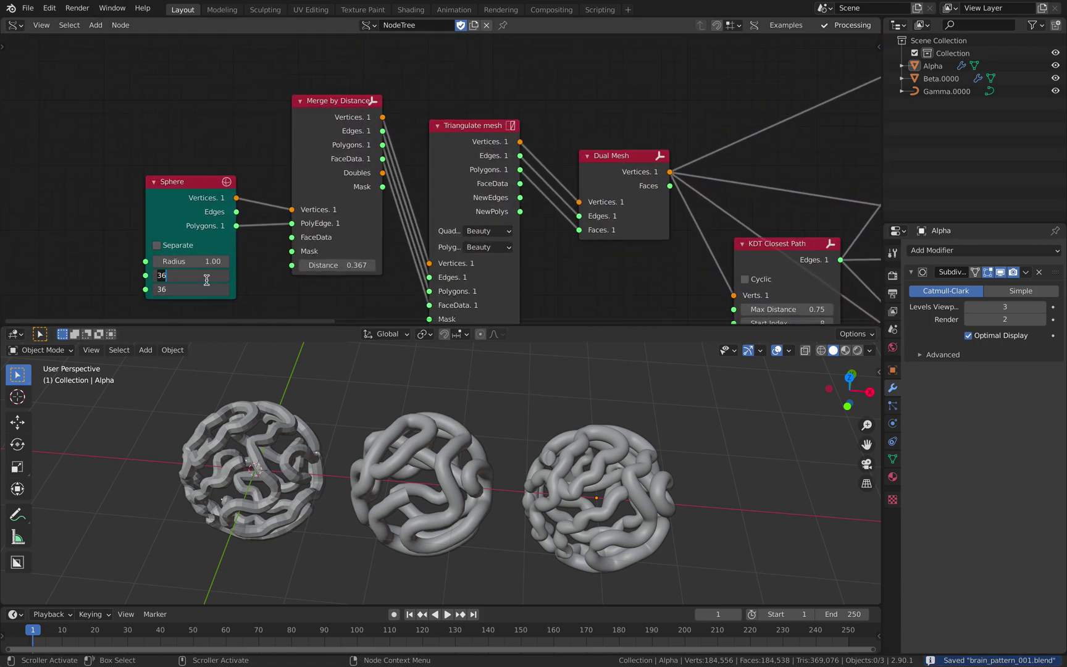
text(48)
key(Return)
drag(215, 223, 170, 210)
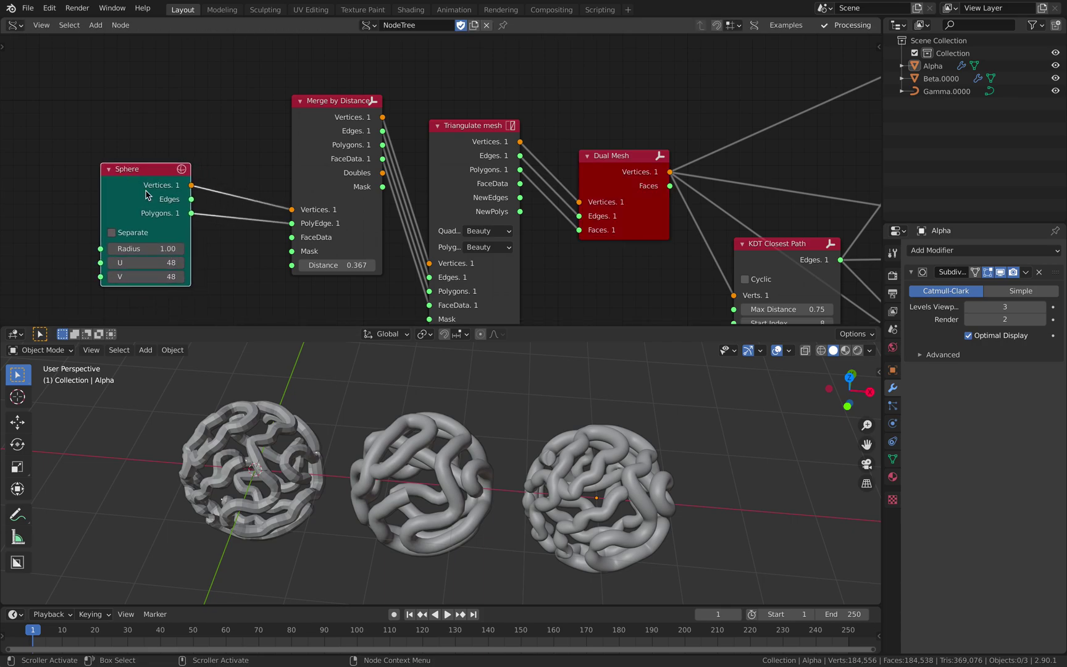
- Set the distance of Merge by Distance to 0.331 and save the file
drag(328, 264, 305, 264)
middle_drag(520, 470, 538, 420)
key(ctrl+s)
- Move the Sphere node further from Merge by Distance to make room between them
drag(154, 174, 115, 114)
middle_drag(199, 147, 264, 121)
scroll(204, 88, down, 2)
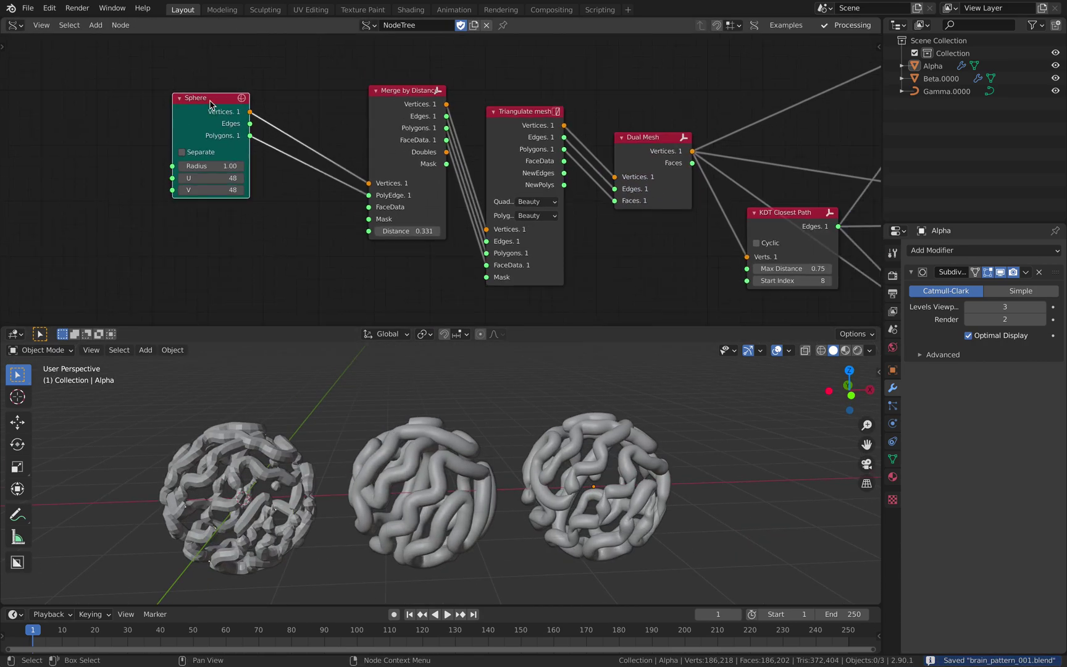
drag(208, 104, 155, 102)
middle_drag(208, 209, 214, 174)
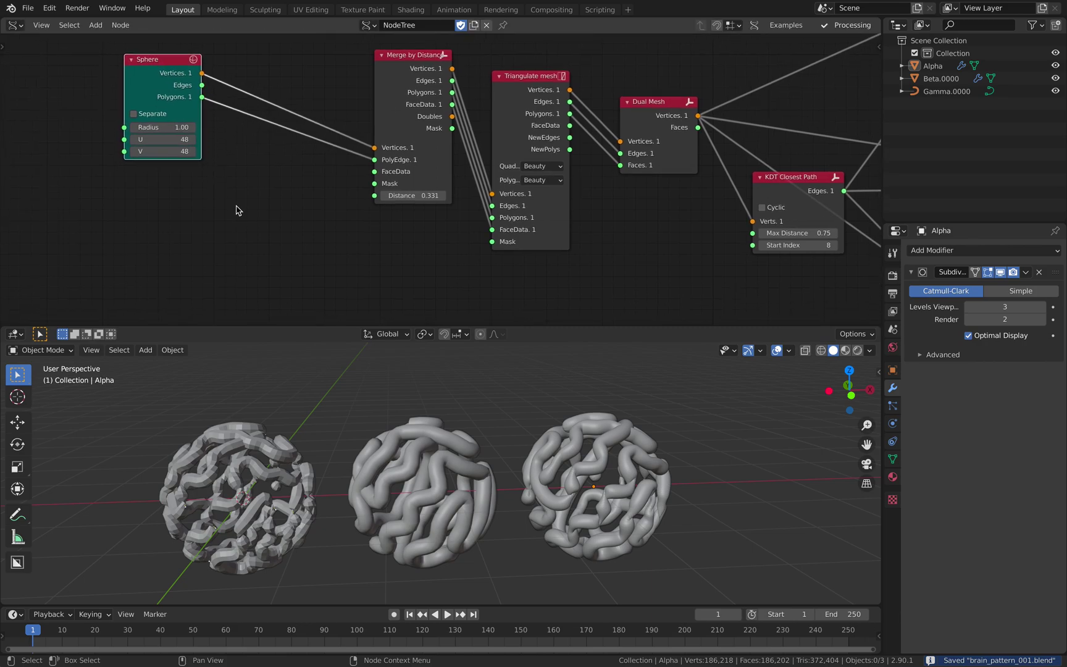
- Add a Suzanne node and place it below the Sphere node
middle_drag(236, 211, 233, 234)
key(shift+a)
click(234, 229)
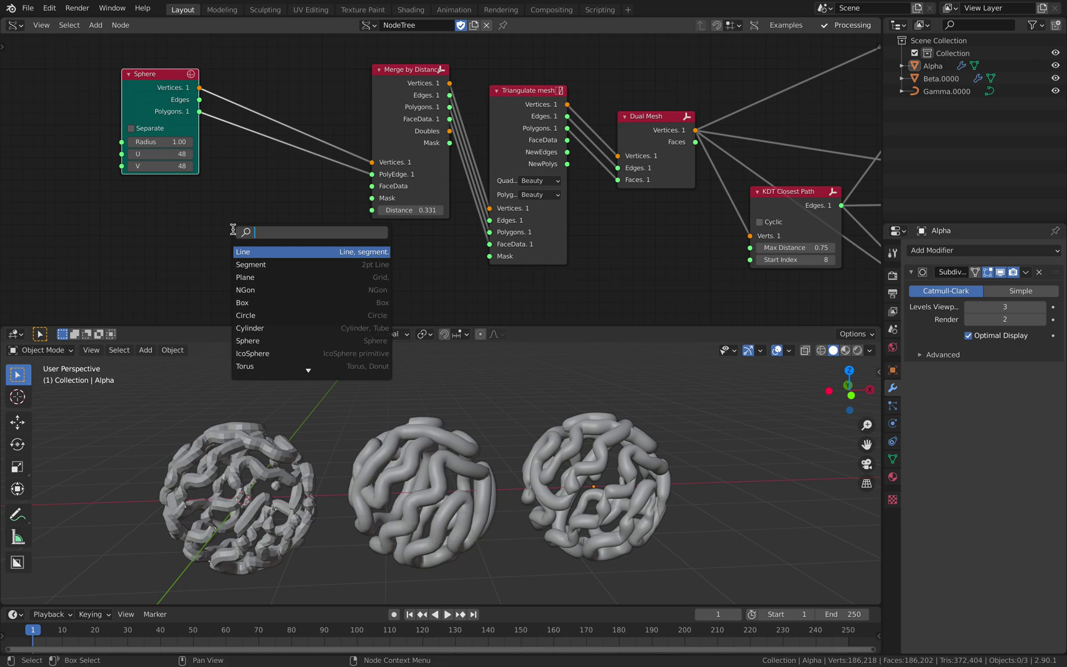
text(suz)
key(Return)
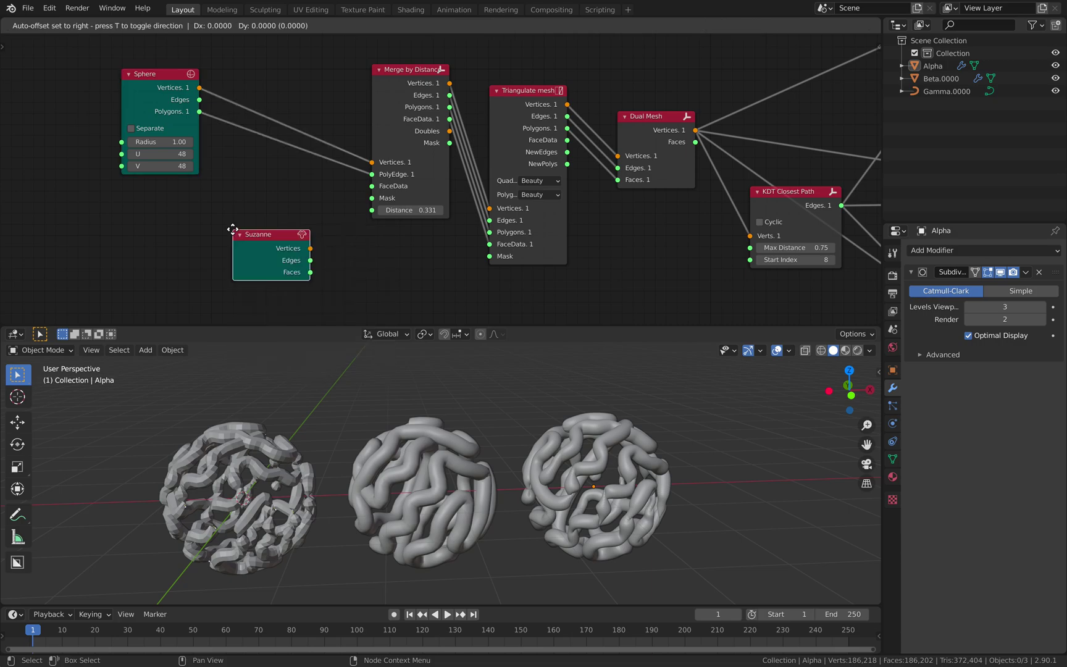
click(189, 206)
- Link Suzanne's vertices and faces to Merge by Distance in place of the Sphere, and move Suzanne between the two nodes
shift+click(388, 92)
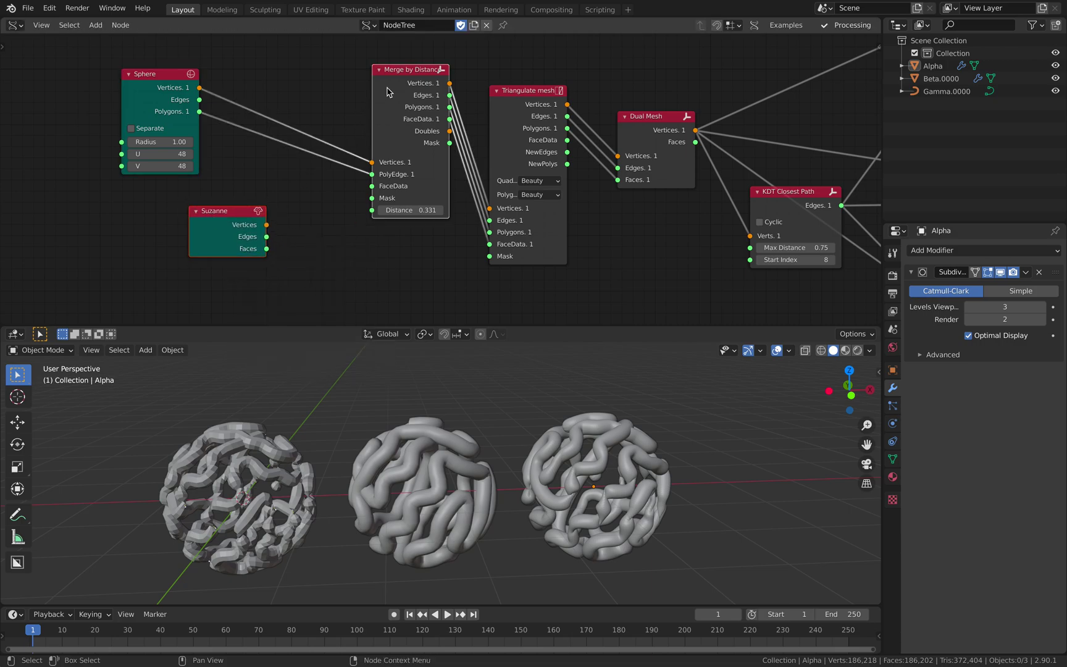
key(f)
drag(218, 237, 263, 121)
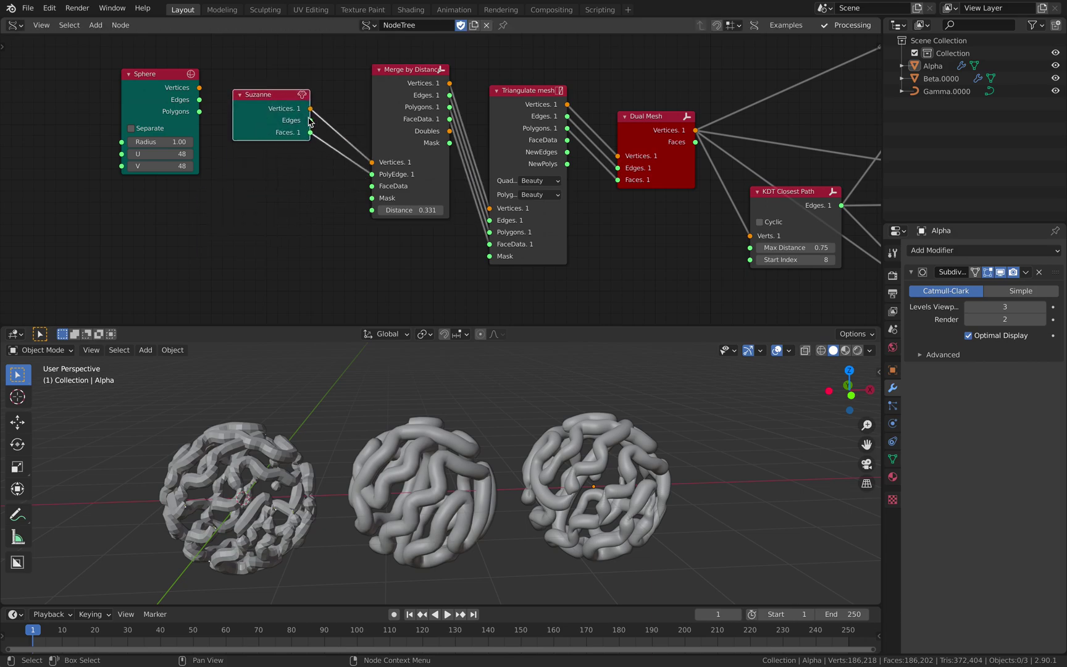
drag(311, 120, 372, 175)
drag(310, 132, 372, 175)
- Set the distance of Merge by Distance to 1.111
drag(411, 210, 439, 210)
middle_drag(448, 207, 369, 186)
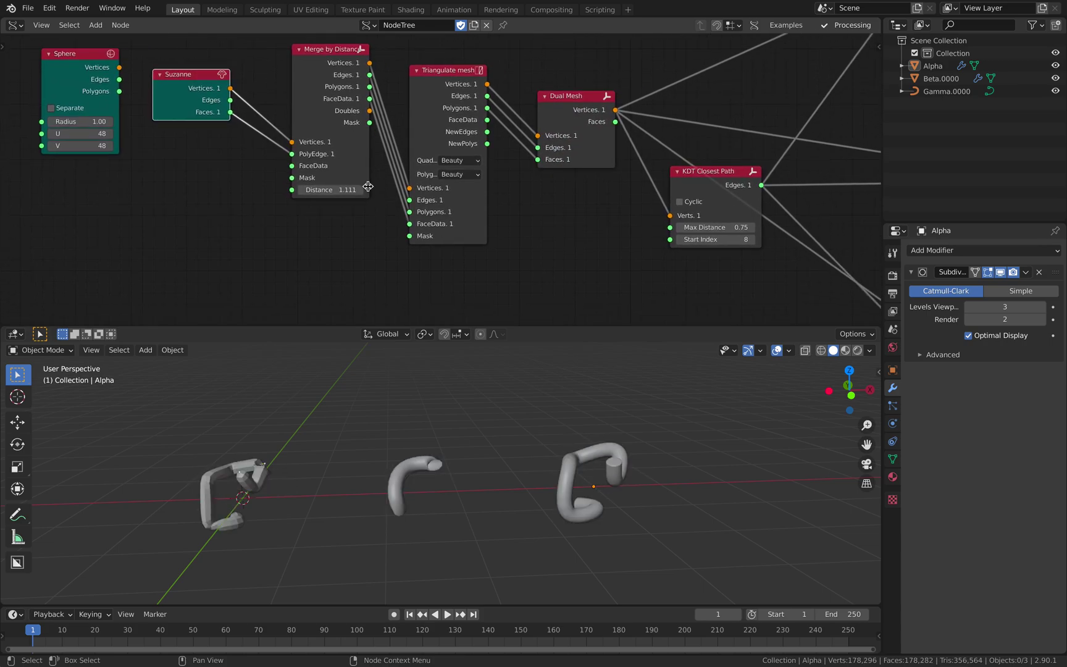
middle_drag(524, 204, 362, 209)
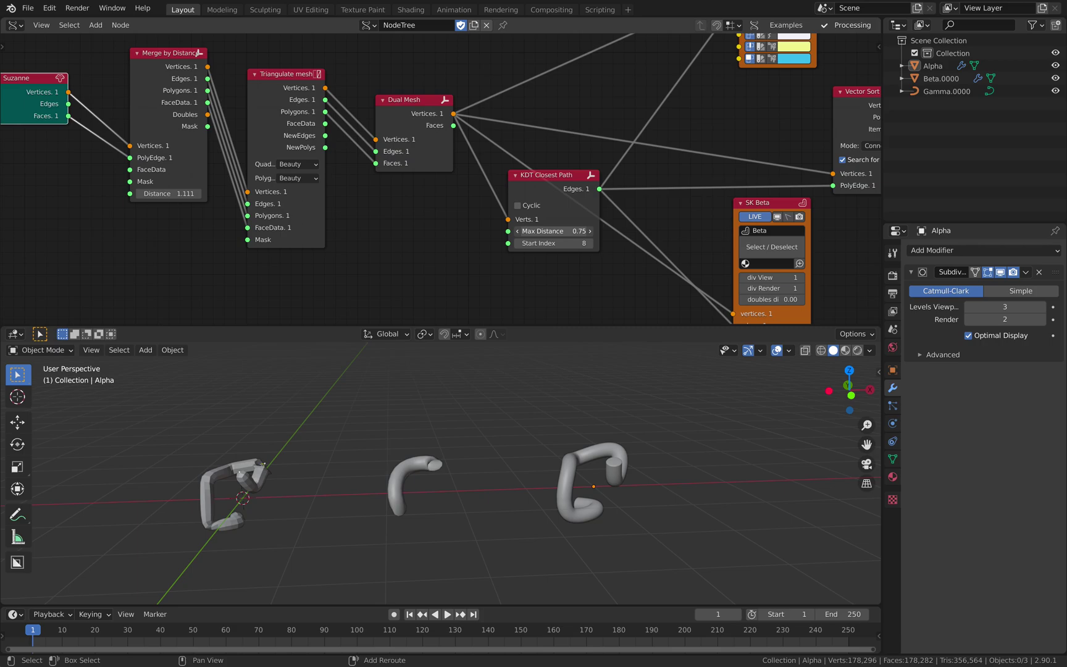
- Set the max distance of KDT Closest Path to 3.10 and its start index to 0
mouse_move(554, 231)
mouse_down()
mouse_move(569, 231)
mouse_move(556, 231)
mouse_up()
click(559, 243)
text(68)
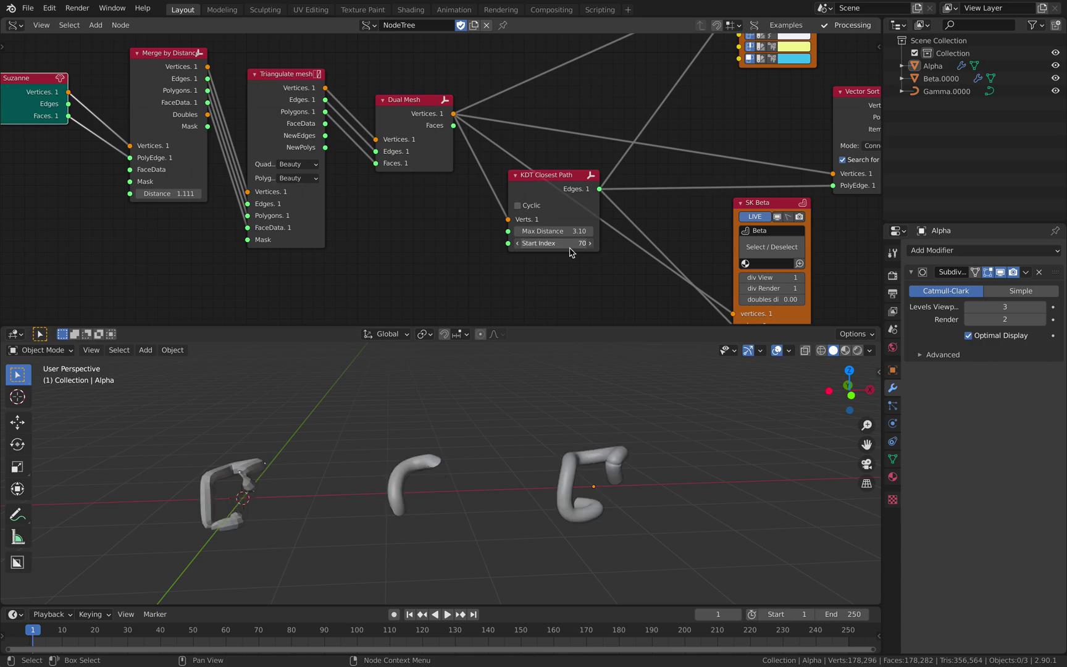
key(Return)
middle_drag(491, 467, 443, 471)
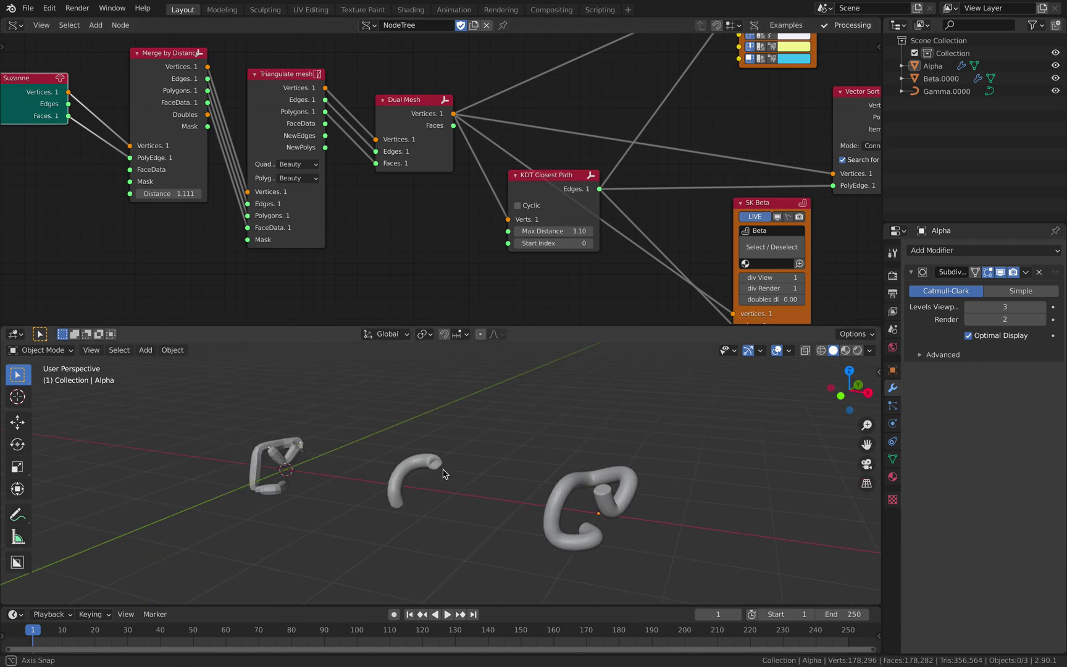
- Reposition the KDT Closest Path node and move Viewer Draw closer to Dual Mesh
scroll(422, 206, down, 2)
middle_drag(415, 165, 403, 188)
scroll(422, 206, down, 1)
drag(468, 217, 463, 233)
middle_drag(600, 101, 484, 159)
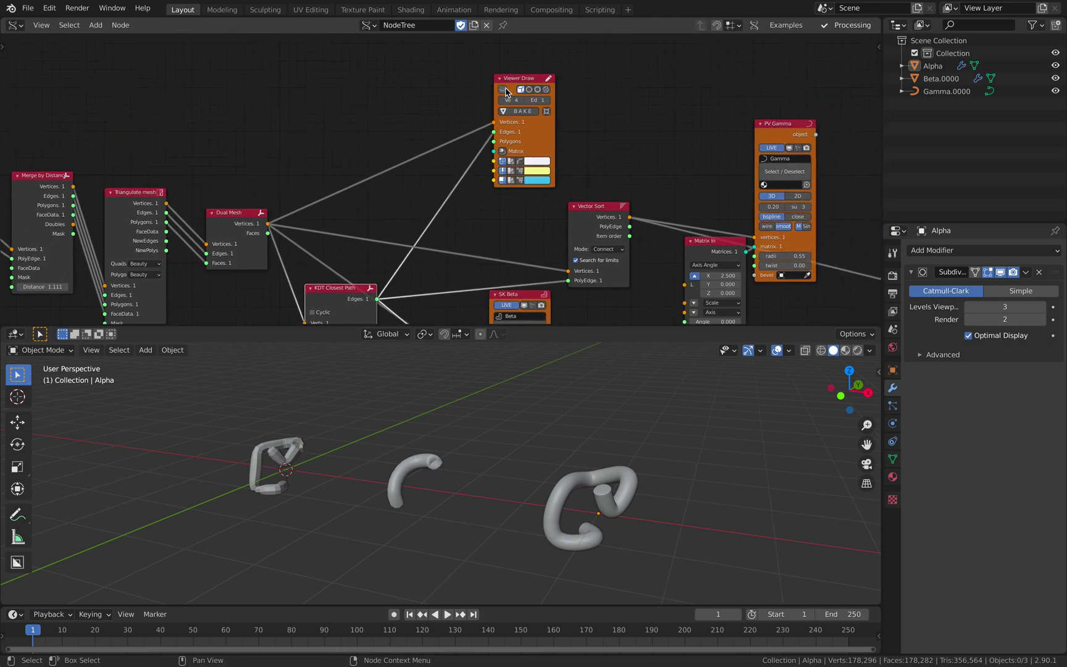
drag(514, 84, 442, 88)
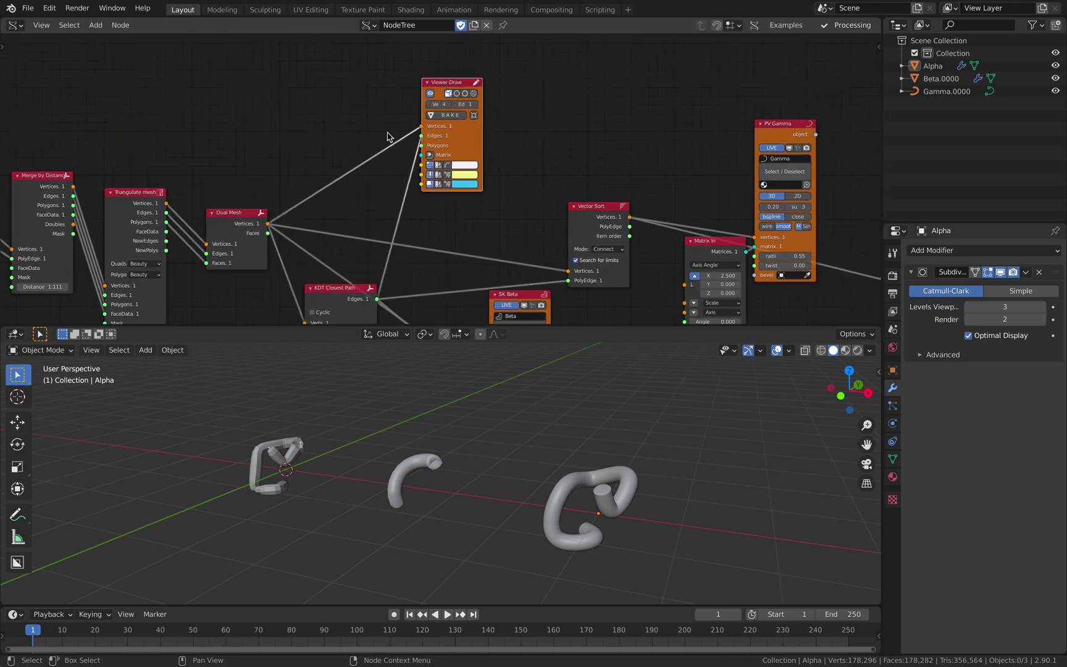
- Try merge distances of 0.2, 0.338 and 0.368 in Merge by Distance, shifting the node toward Triangulate mesh
mouse_move(367, 152)
middle_down()
mouse_move(484, 105)
mouse_move(377, 157)
middle_up()
scroll(385, 134, up, 2)
middle_drag(317, 192, 417, 204)
key(Return)
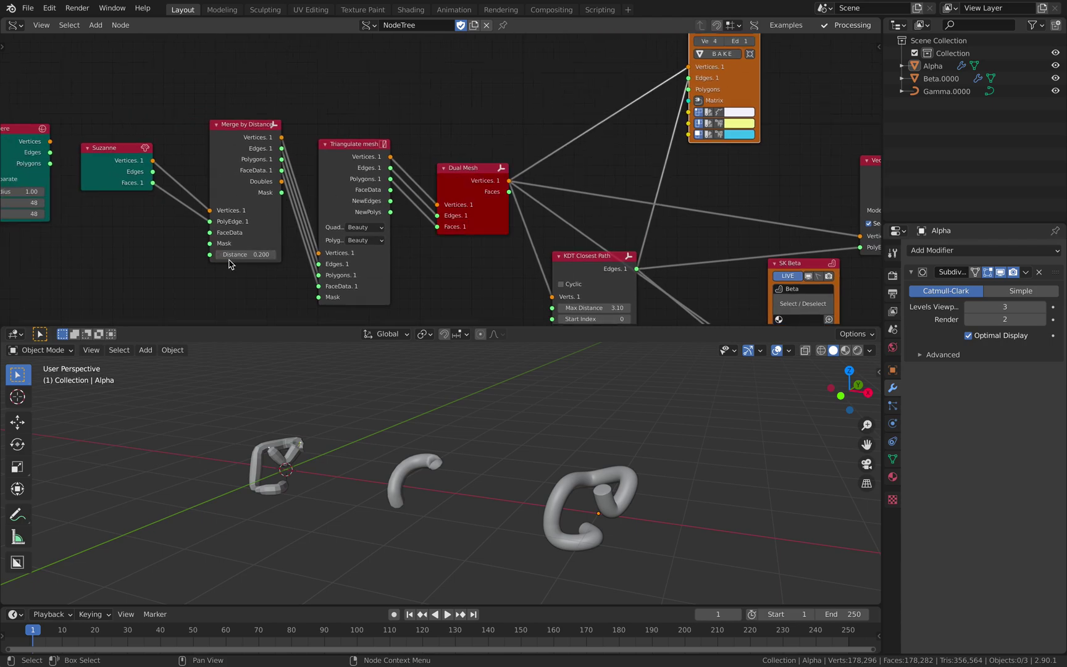
drag(228, 264, 255, 252)
middle_drag(452, 460, 480, 448)
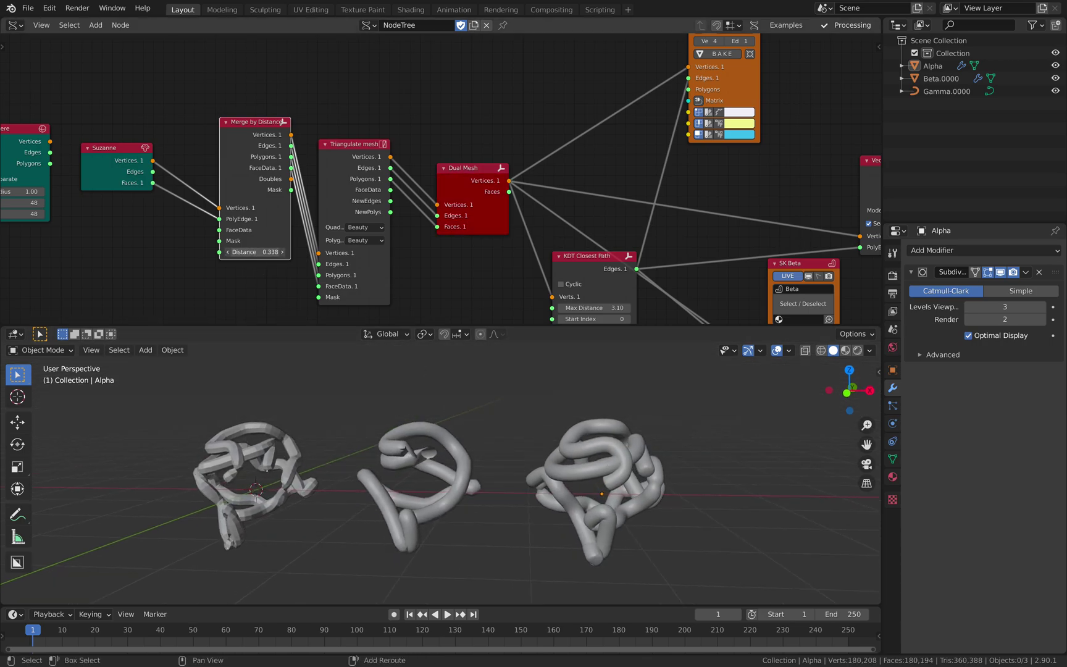
mouse_move(254, 252)
mouse_down()
mouse_move(265, 252)
mouse_move(239, 252)
mouse_move(257, 252)
mouse_up()
- Set the start index of KDT Closest Path to 160
middle_drag(366, 266, 243, 235)
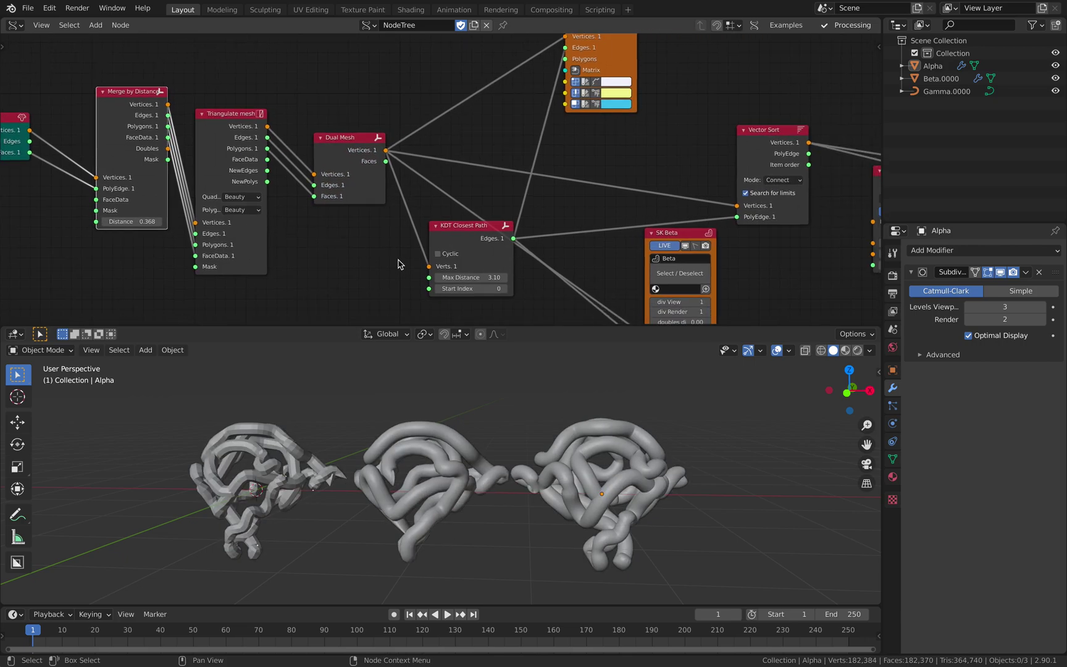
drag(470, 288, 575, 288)
middle_drag(124, 176, 236, 184)
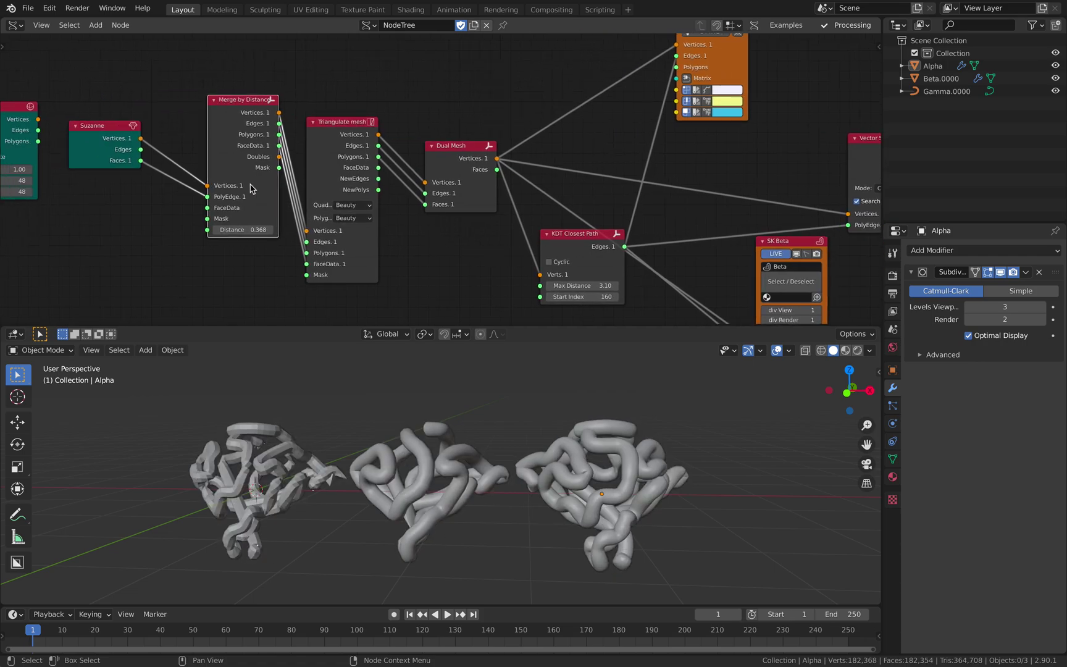
- Move the Suzanne node below the Sphere node and set the distance of Merge by Distance to 0.608
drag(107, 140, 116, 172)
middle_drag(233, 180, 227, 180)
drag(226, 162, 211, 155)
mouse_move(221, 222)
mouse_down()
mouse_move(246, 222)
mouse_move(225, 223)
mouse_up()
middle_drag(225, 185, 412, 171)
drag(287, 156, 184, 221)
middle_drag(269, 182, 268, 200)
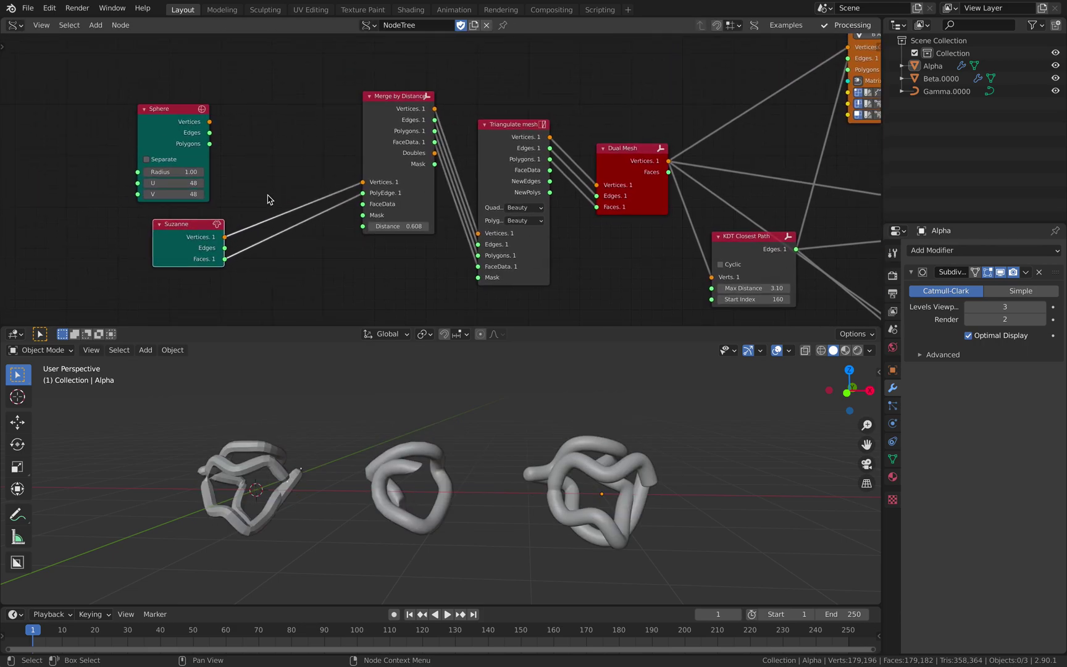
- Add a Vector P Field node and place it in the empty space above the Sphere node
middle_drag(108, 142, 278, 170)
scroll(277, 171, down, 1)
key(alt+space)
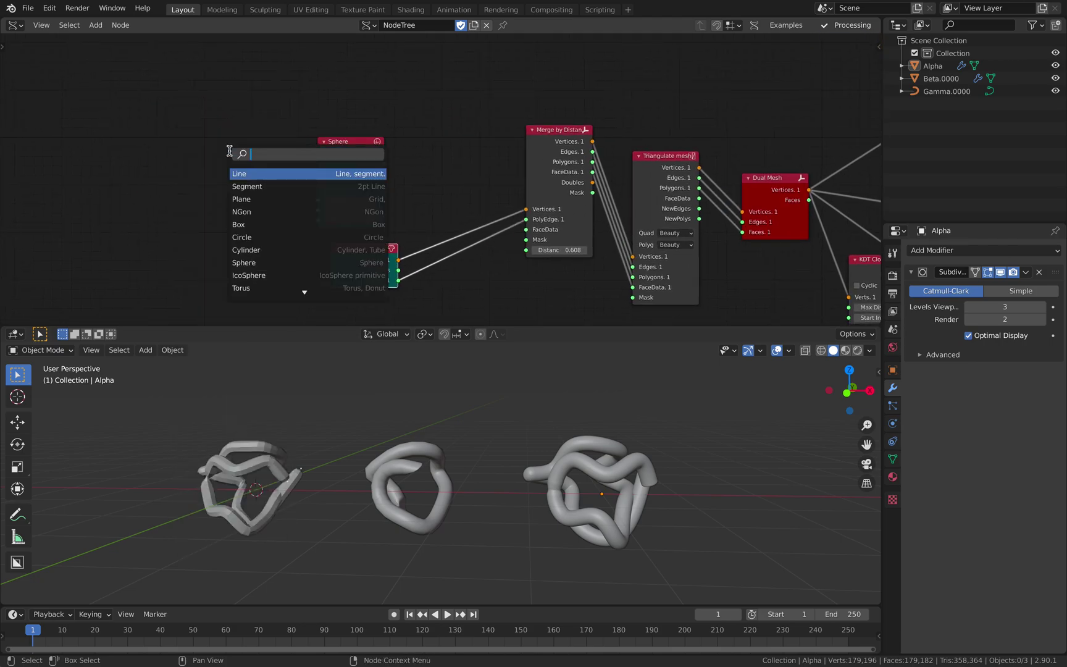
text(vector p)
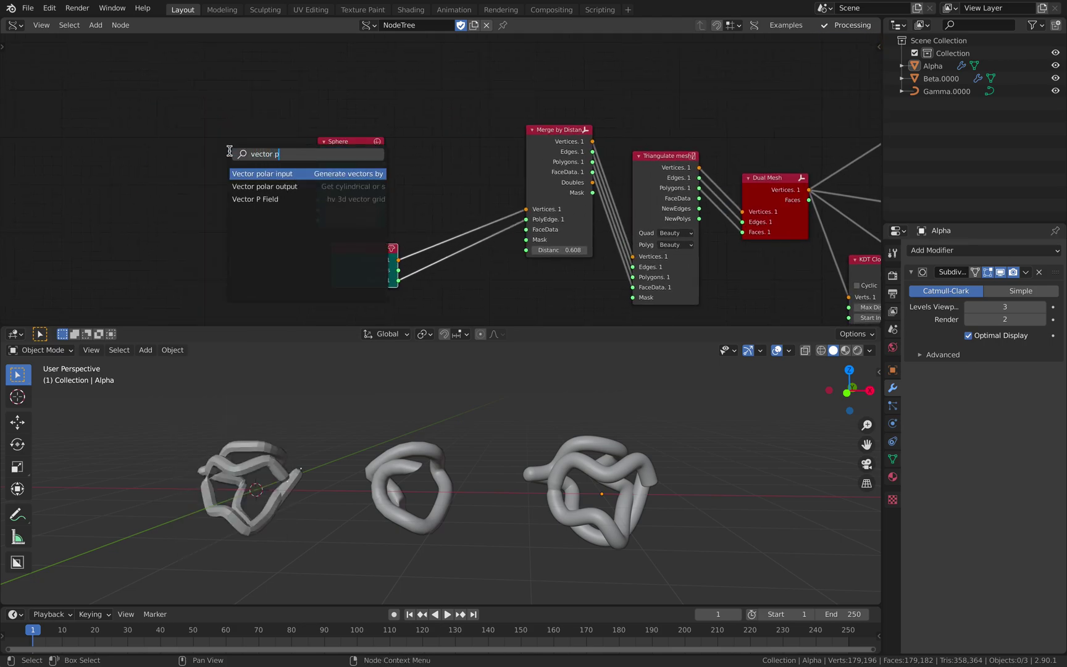
key(Down)
key(Down)
key(Return)
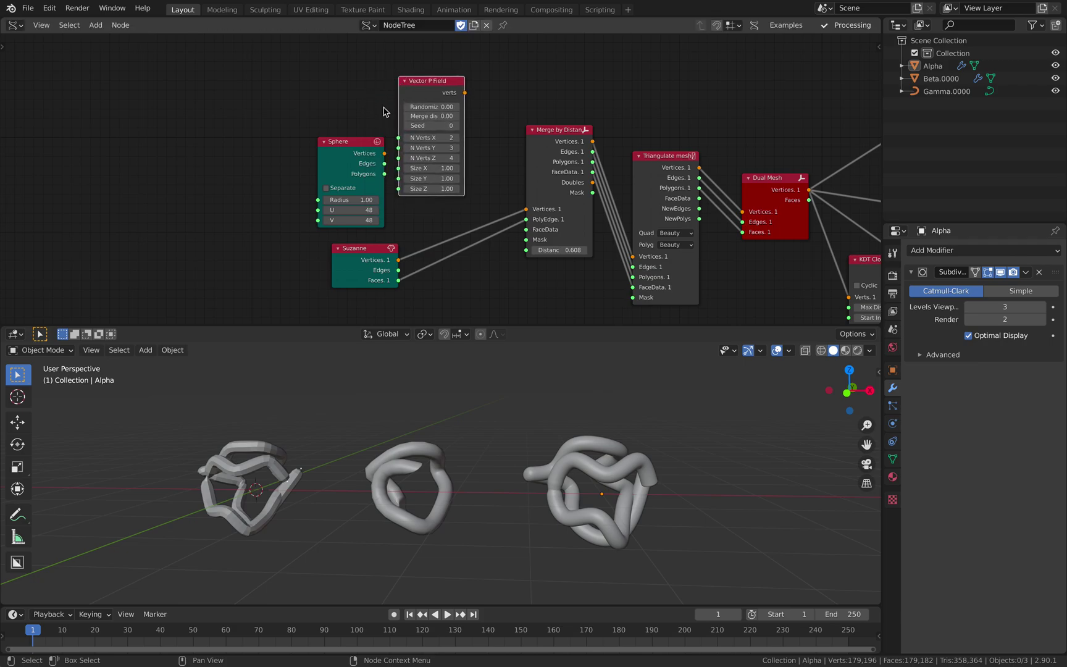
click(342, 95)
- Add a Convex Hull node between the Vector P Field and Merge by Distance nodes
middle_drag(342, 95, 309, 126)
scroll(383, 142, up, 2)
key(shift+a)
click(392, 143)
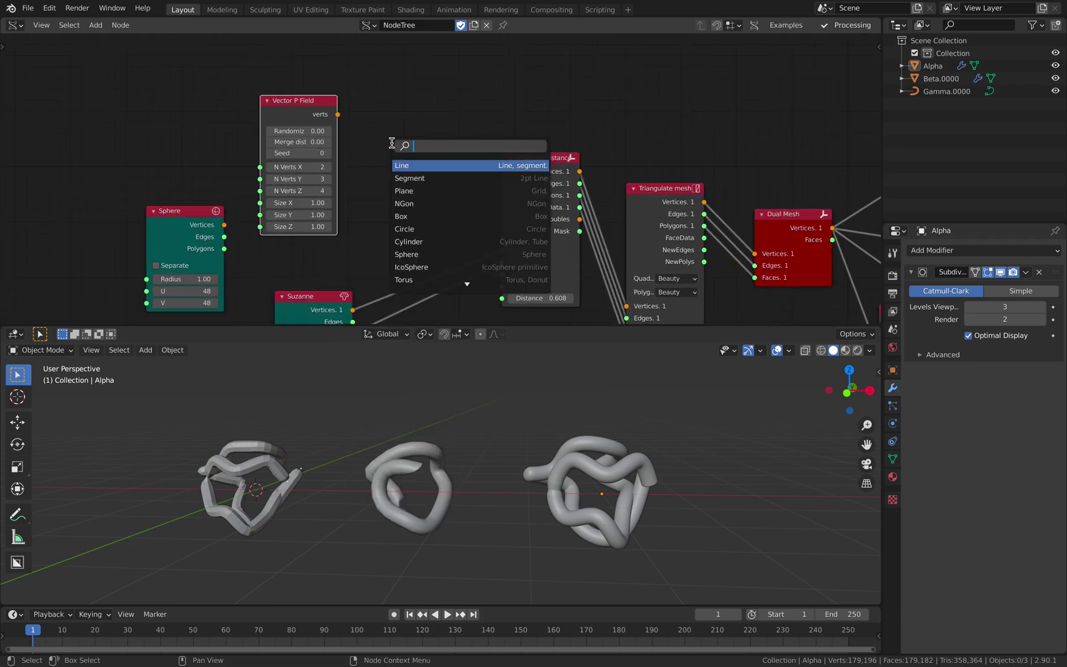
text(conv)
key(Return)
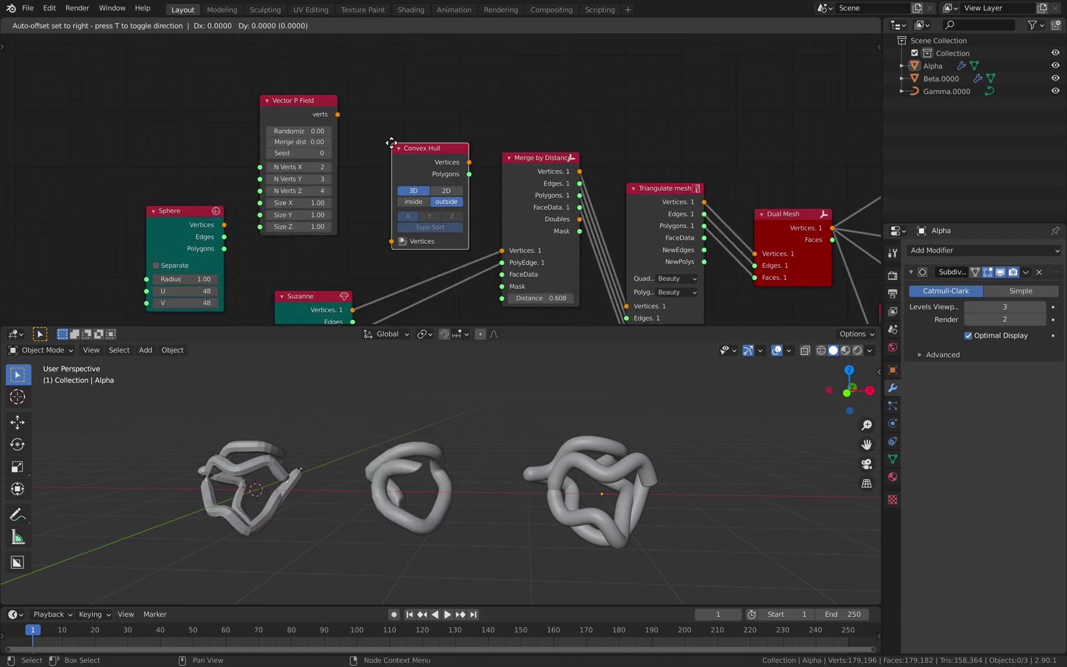
click(368, 117)
- Feed the Vector P Field verts into Convex Hull, and its vertices and polygons into Merge by Distance in place of Suzanne
drag(338, 115, 374, 214)
middle_drag(502, 181, 437, 153)
shift+click(442, 134)
key(f)
- Set Vector P Field to 24 vertices and size 0.76 on every axis, and the Merge by Distance distance to 0.296
click(431, 93)
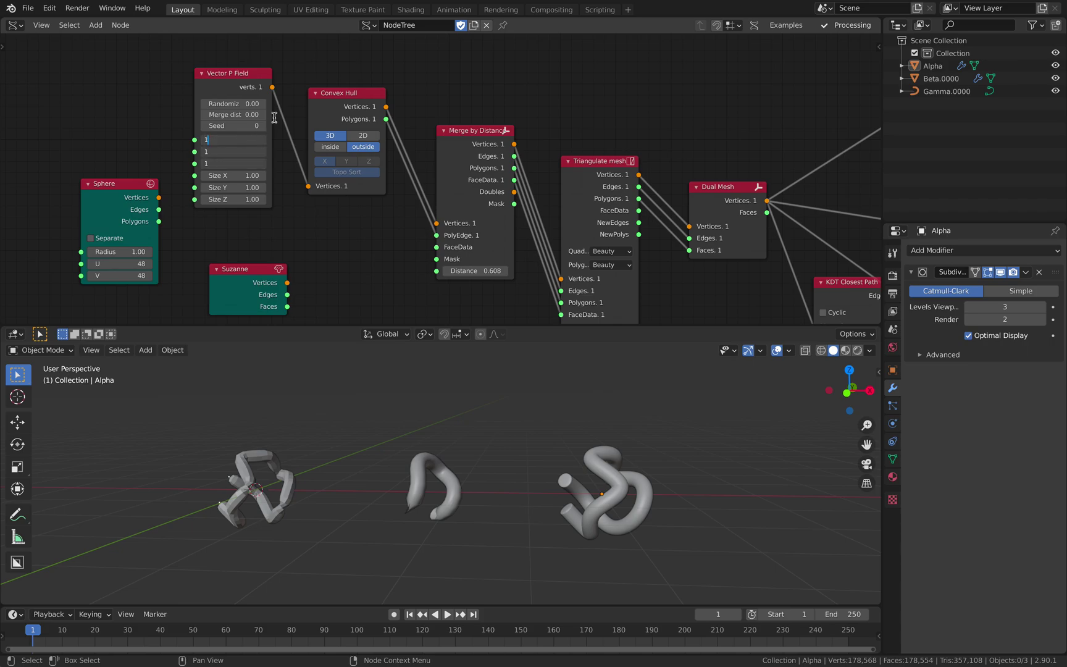
text(2)
key(Return)
mouse_move(233, 176)
mouse_down()
mouse_move(235, 199)
mouse_move(260, 199)
mouse_move(262, 175)
mouse_move(230, 175)
mouse_up()
middle_drag(245, 139, 229, 122)
click(229, 122)
key(Return)
middle_drag(442, 430, 522, 515)
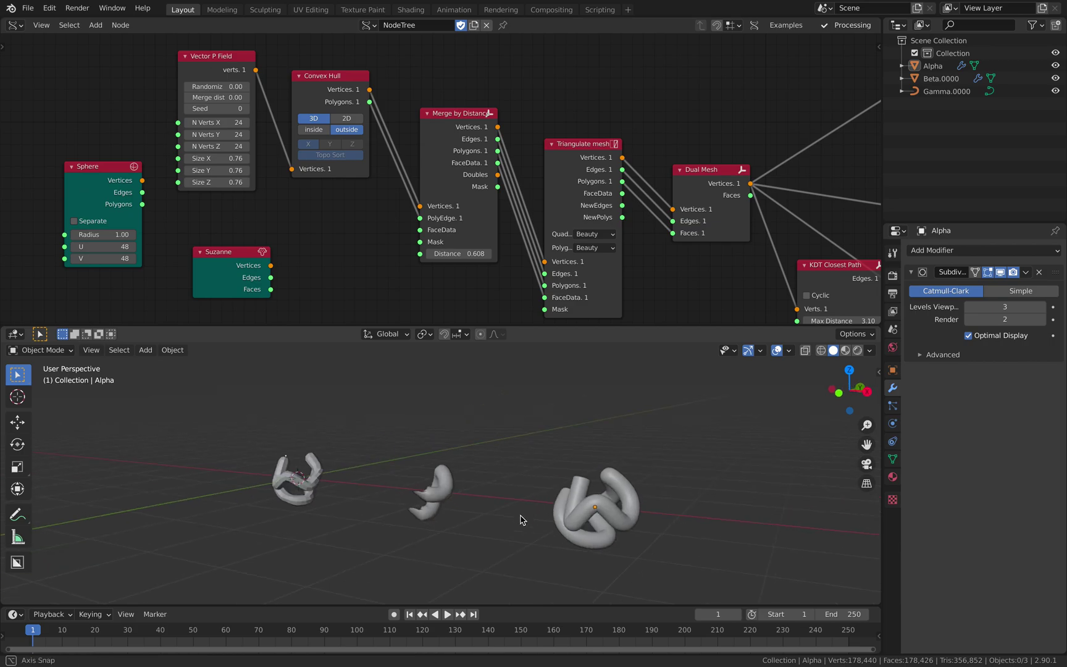
mouse_move(445, 250)
shift+mouse_down()
mouse_move(478, 250)
mouse_move(460, 253)
shift+mouse_up()
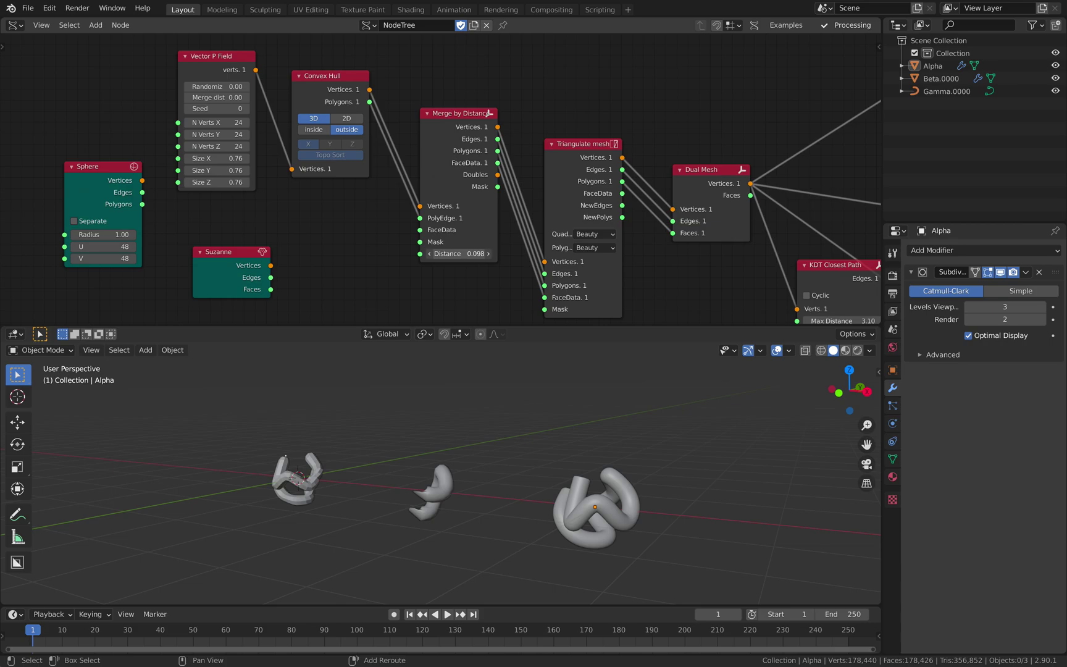
- Rearrange the Vector P Field, Convex Hull, Suzanne and Sphere nodes to clear space before Merge by Distance
middle_drag(396, 219, 503, 216)
drag(288, 72, 119, 55)
drag(404, 93, 310, 88)
middle_drag(422, 228, 420, 208)
drag(310, 241, 220, 275)
drag(225, 146, 255, 169)
- Add an IcoSphere generator node and place it in the free space below Convex Hull
key(shift+a)
mouse_move(352, 228)
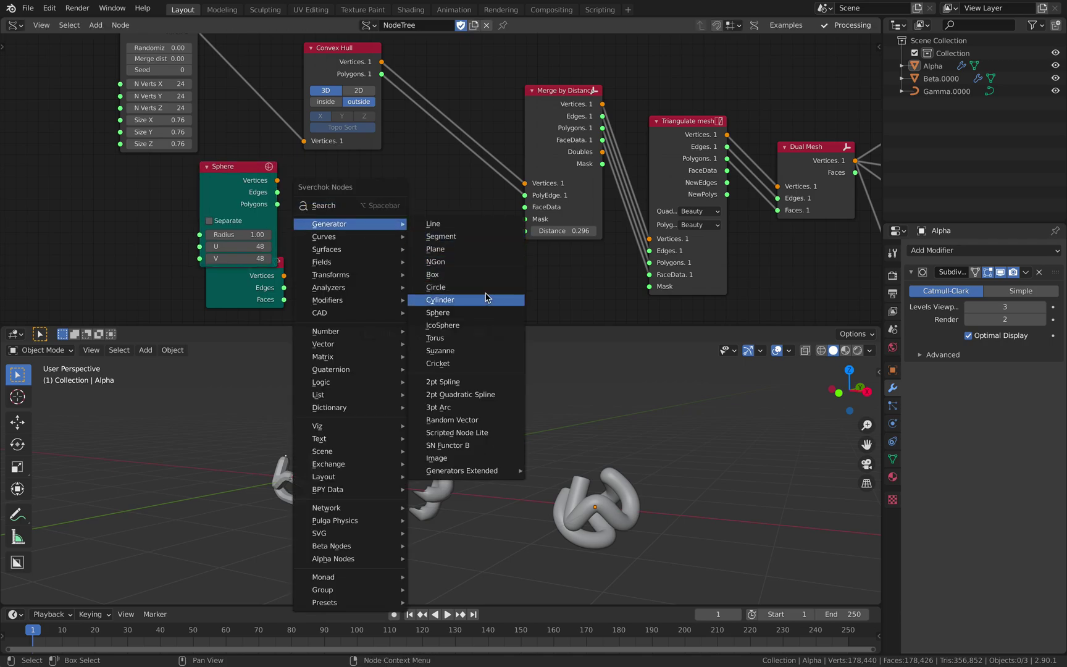
click(485, 325)
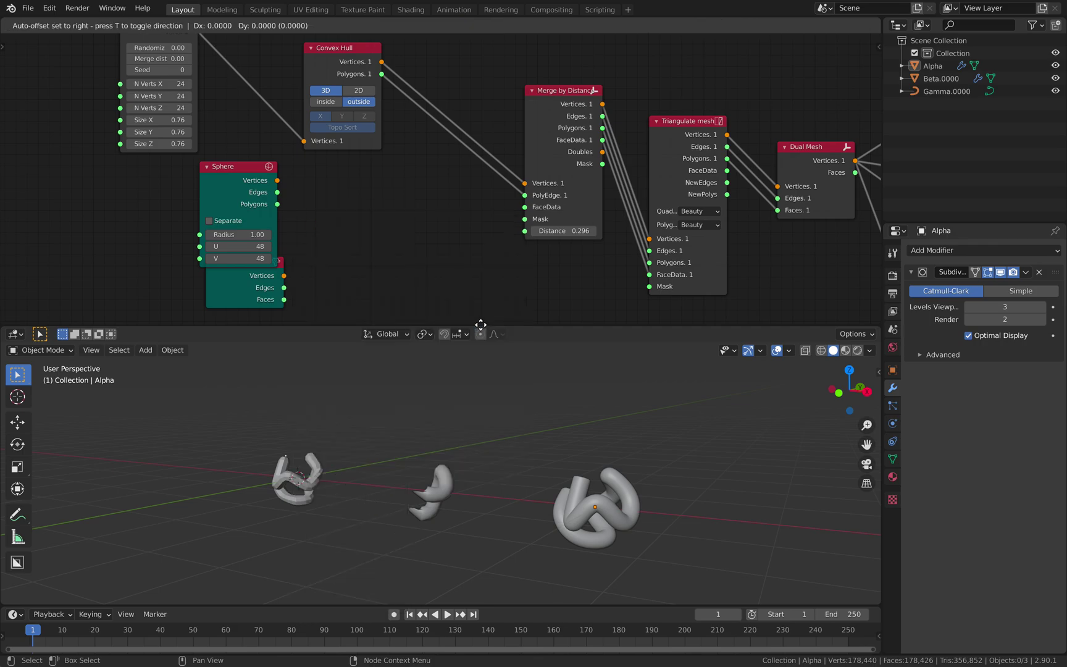
click(364, 185)
- Move the IcoSphere node below Triangulate mesh and connect its vertices, edges and faces to Dual Mesh
middle_drag(491, 196, 424, 196)
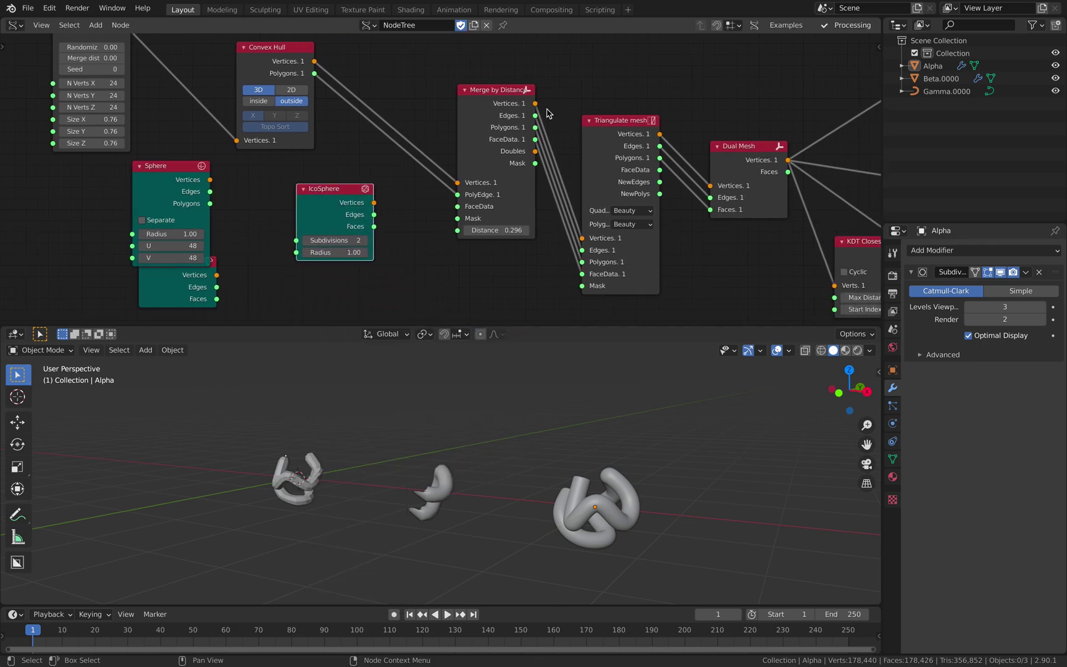
drag(474, 97, 457, 83)
drag(591, 147, 562, 121)
drag(355, 198, 589, 299)
middle_drag(589, 303, 491, 252)
shift+click(656, 111)
key(shift+f)
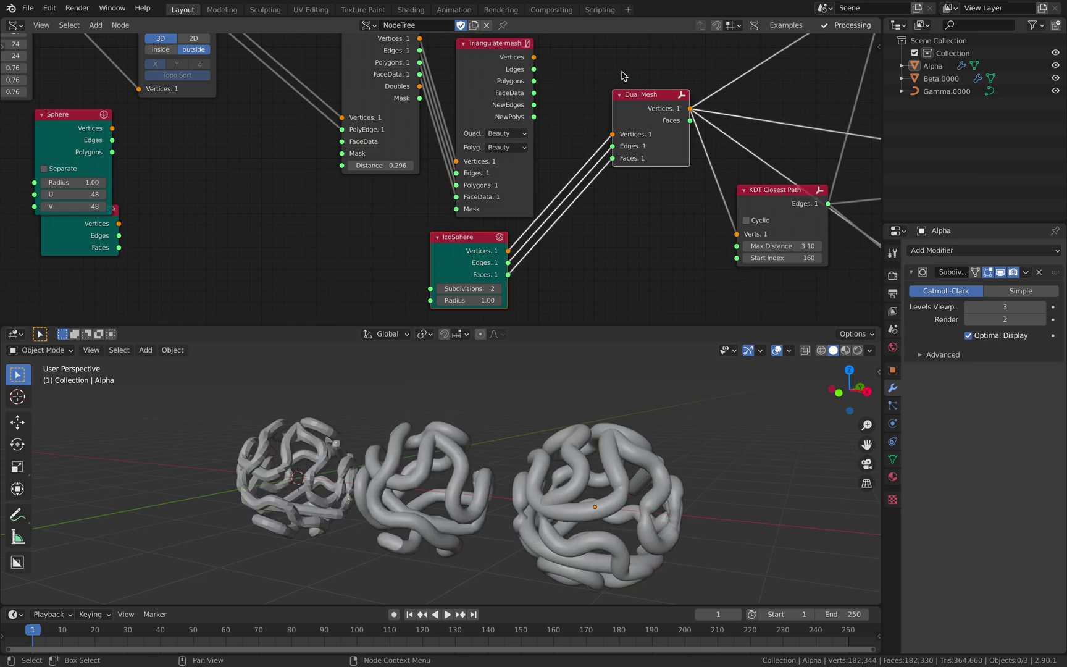
- Set the IcoSphere's subdivisions to 4 and save the file
middle_drag(608, 456, 638, 450)
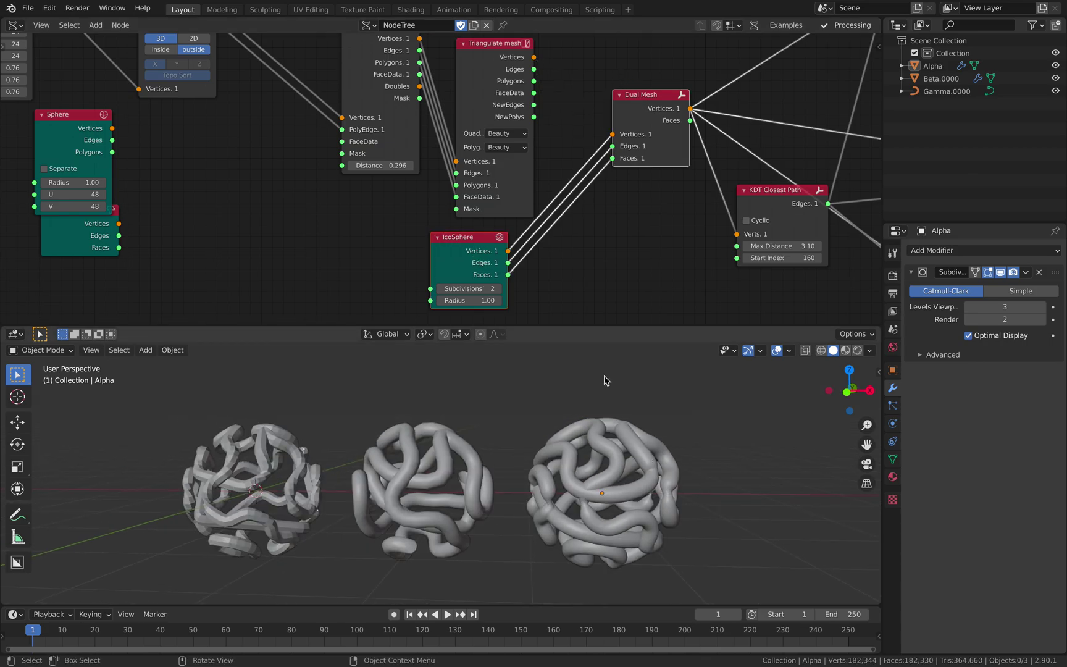
click(499, 288)
click(499, 288)
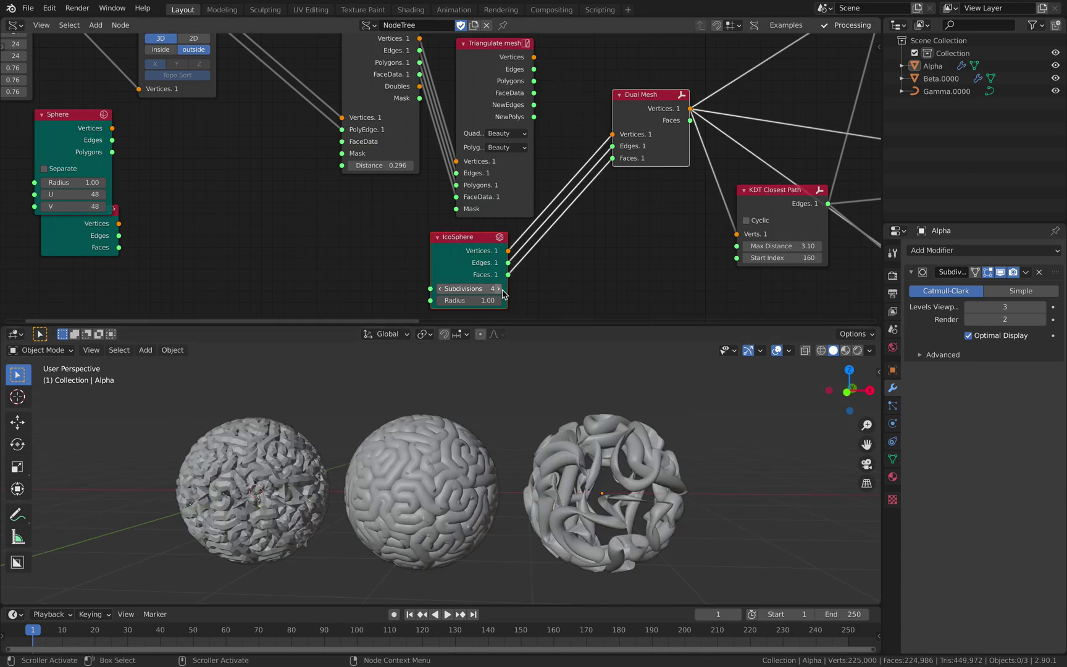
middle_drag(558, 470, 500, 489)
scroll(501, 469, up, 3)
key(ctrl+s)
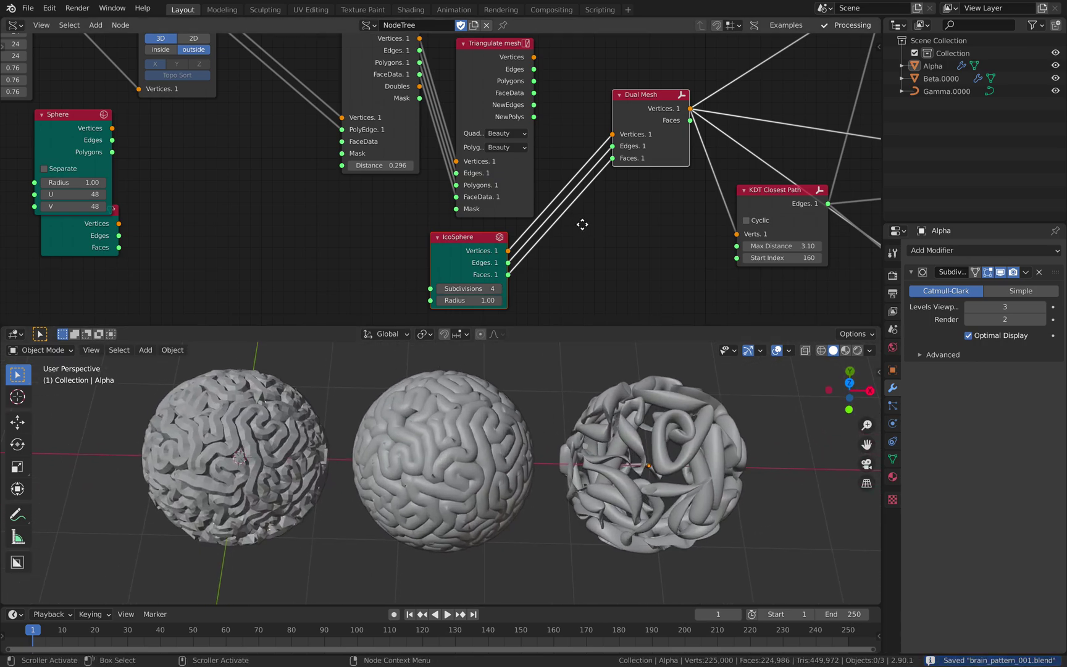
- Enlarge the 3D viewport upward while keeping the KDT Closest Path node readable in the node editor
middle_drag(568, 222, 427, 130)
scroll(426, 129, up, 1)
scroll(398, 123, up, 3)
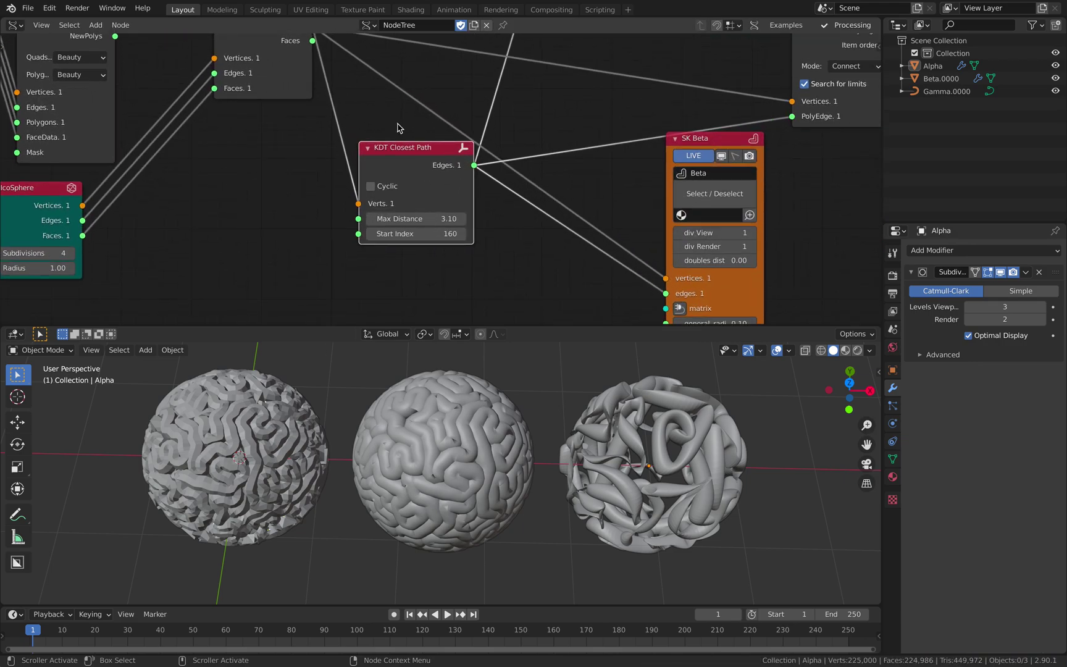
scroll(397, 127, up, 1)
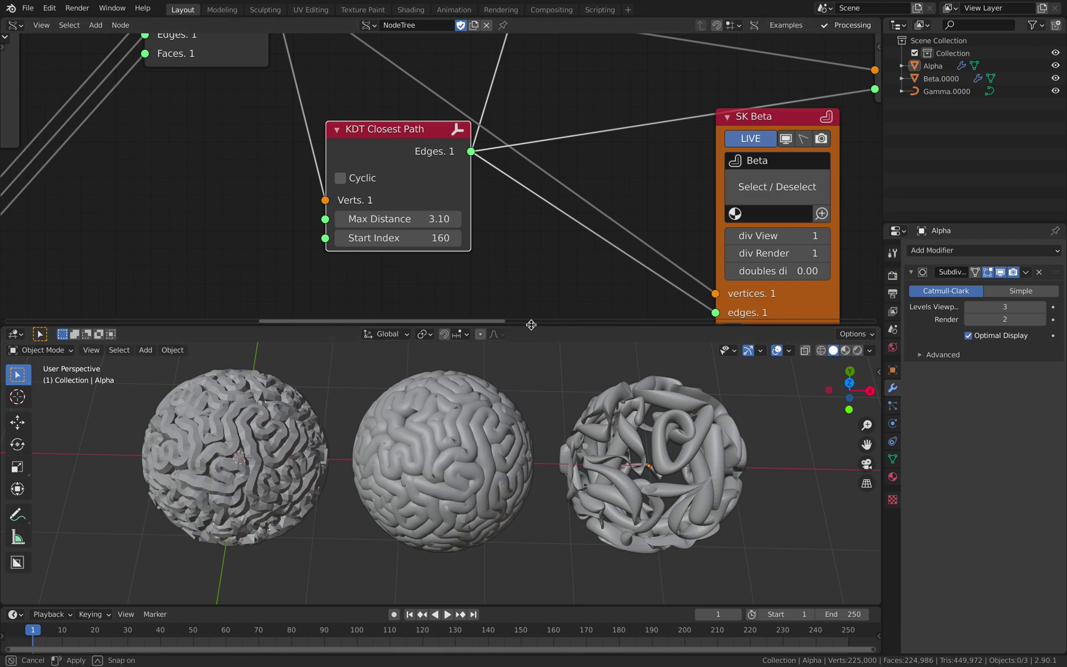
drag(532, 326, 531, 224)
scroll(393, 309, down, 4)
shift+middle_drag(395, 342, 296, 326)
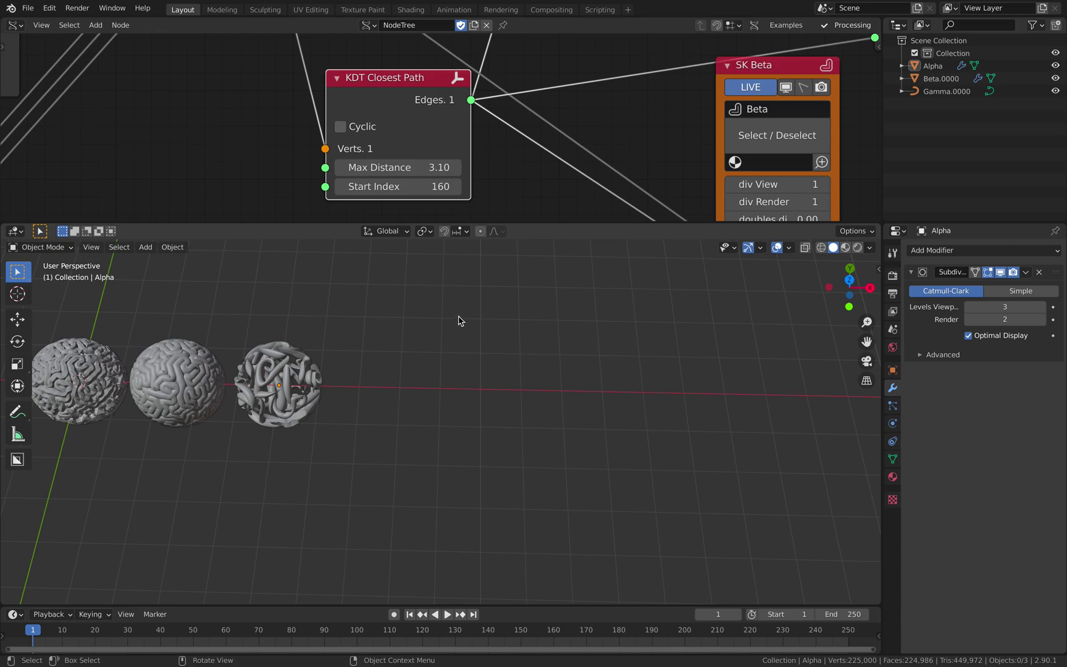
- Annotate a rounded closed outline filled with scattered dots and short dashes in the empty space beside the three meshes
ctrl+scroll(433, 309, down, 3)
mouse_move(385, 297)
mouse_down()
mouse_move(358, 405)
mouse_move(493, 330)
mouse_move(399, 294)
mouse_up()
click(428, 365)
drag(393, 356, 399, 355)
drag(373, 359, 391, 326)
click(374, 379)
click(456, 408)
drag(383, 393, 451, 386)
drag(402, 361, 379, 352)
drag(316, 381, 312, 379)
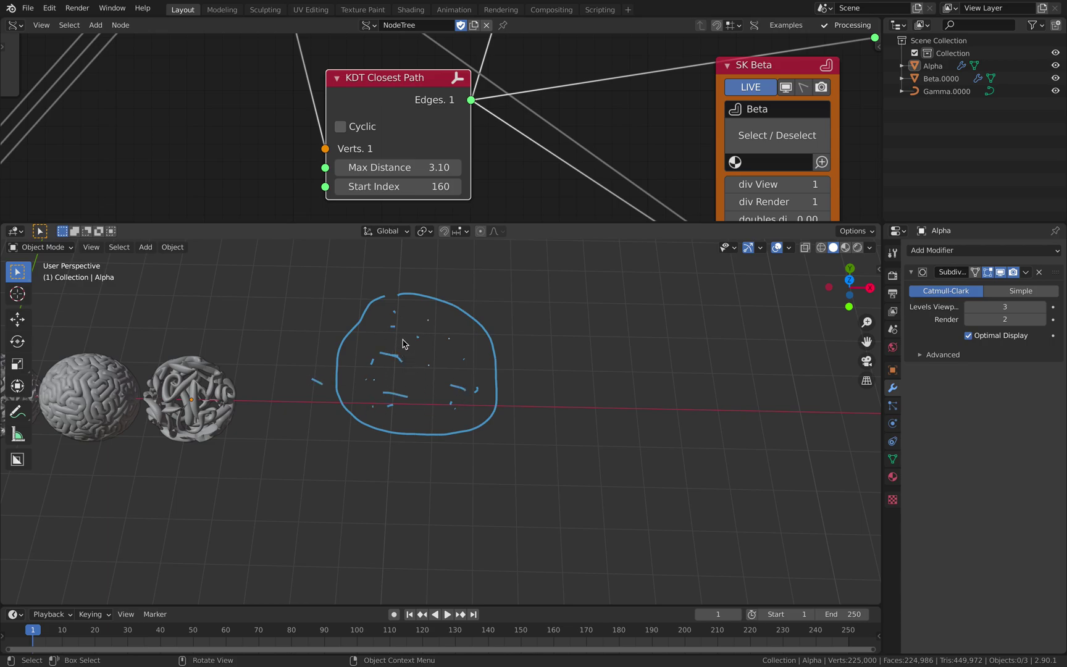
- Annotate a winding path that links the dots inside the outline and loops outside its edge
shift+drag(428, 340, 353, 378)
scroll(354, 378, up, 2)
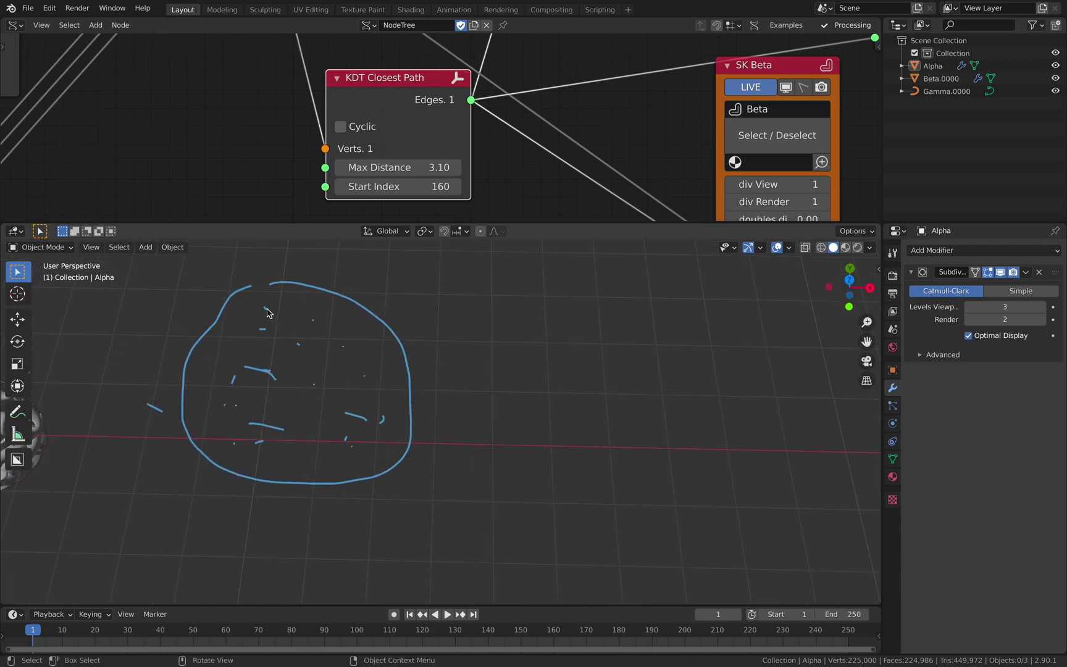
mouse_move(266, 307)
mouse_down()
mouse_move(335, 322)
mouse_move(376, 396)
mouse_move(339, 407)
mouse_move(332, 353)
mouse_move(293, 369)
mouse_move(296, 425)
mouse_up()
mouse_move(291, 294)
mouse_down()
mouse_move(391, 380)
mouse_move(463, 341)
mouse_move(422, 409)
mouse_move(357, 455)
mouse_up()
shift+middle_drag(265, 372, 424, 396)
drag(415, 368, 417, 465)
scroll(395, 420, down, 3)
shift+middle_drag(371, 386, 443, 372)
scroll(442, 376, up, 3)
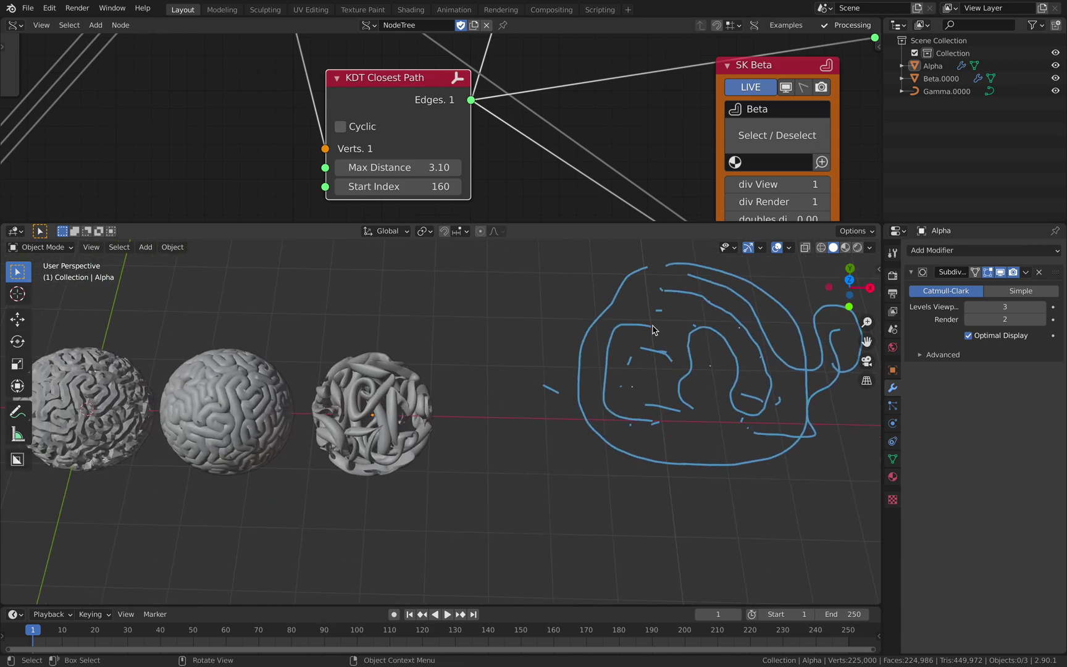
- Move the SK Beta node lower, farther away from the KDT Closest Path links
middle_drag(600, 344, 612, 333)
scroll(549, 152, down, 6)
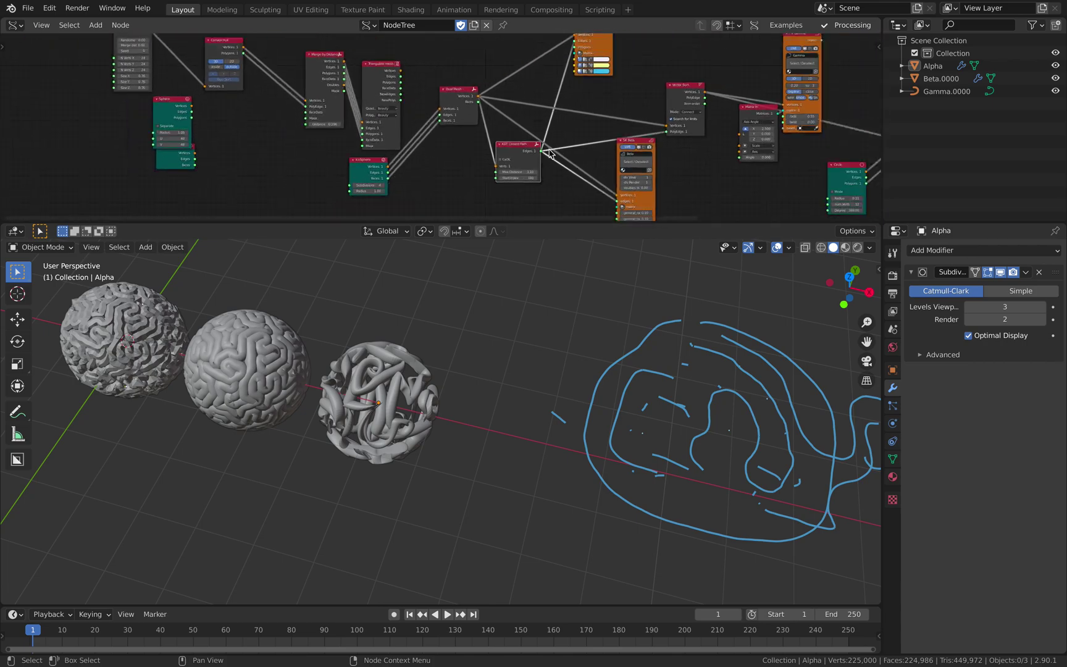
scroll(550, 151, down, 3)
middle_drag(761, 132, 623, 123)
scroll(489, 120, up, 2)
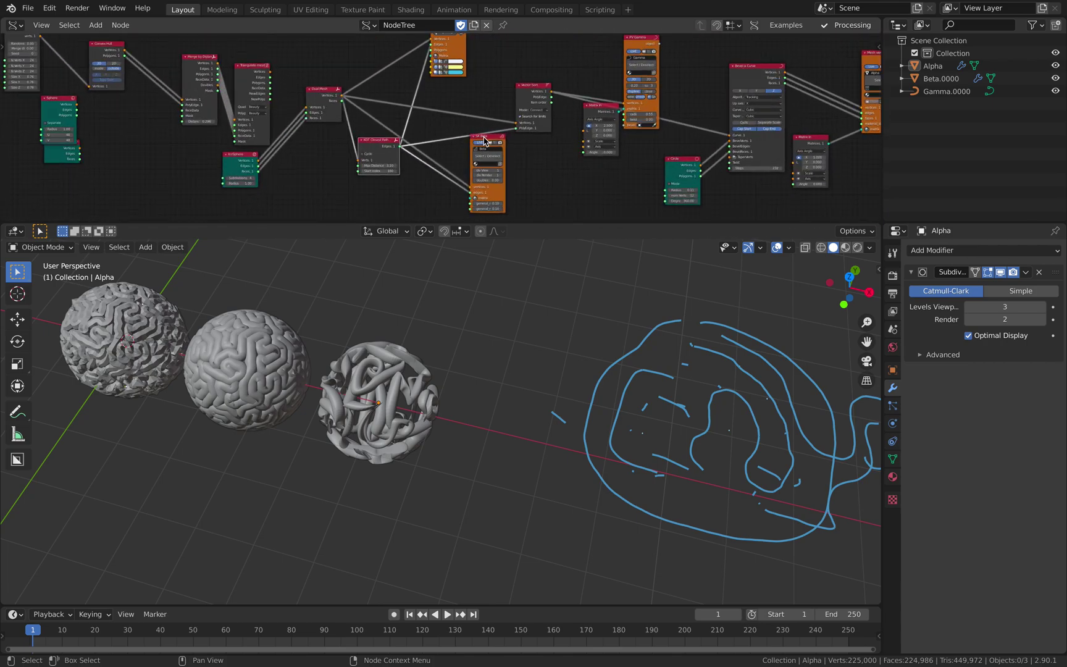
drag(485, 137, 467, 157)
middle_drag(401, 141, 276, 150)
- Enlarge the node editor downward so the entire node tree fits above the three brain meshes
middle_drag(475, 349, 488, 342)
scroll(300, 343, up, 3)
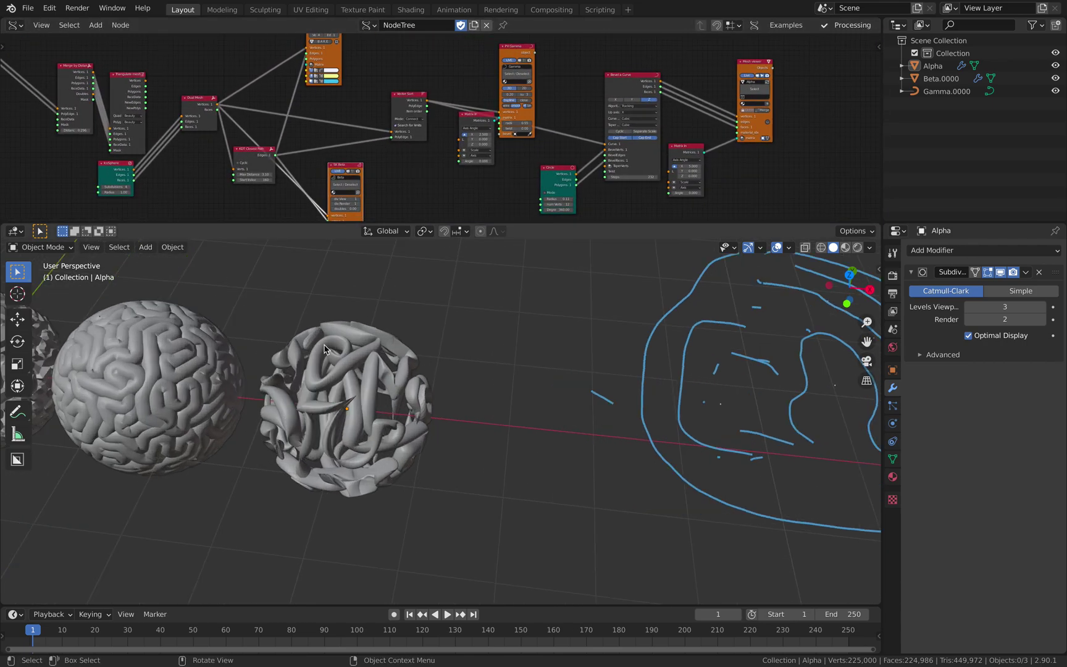
scroll(613, 361, up, 2)
shift+middle_drag(301, 346, 512, 397)
scroll(583, 382, down, 3)
scroll(512, 402, up, 1)
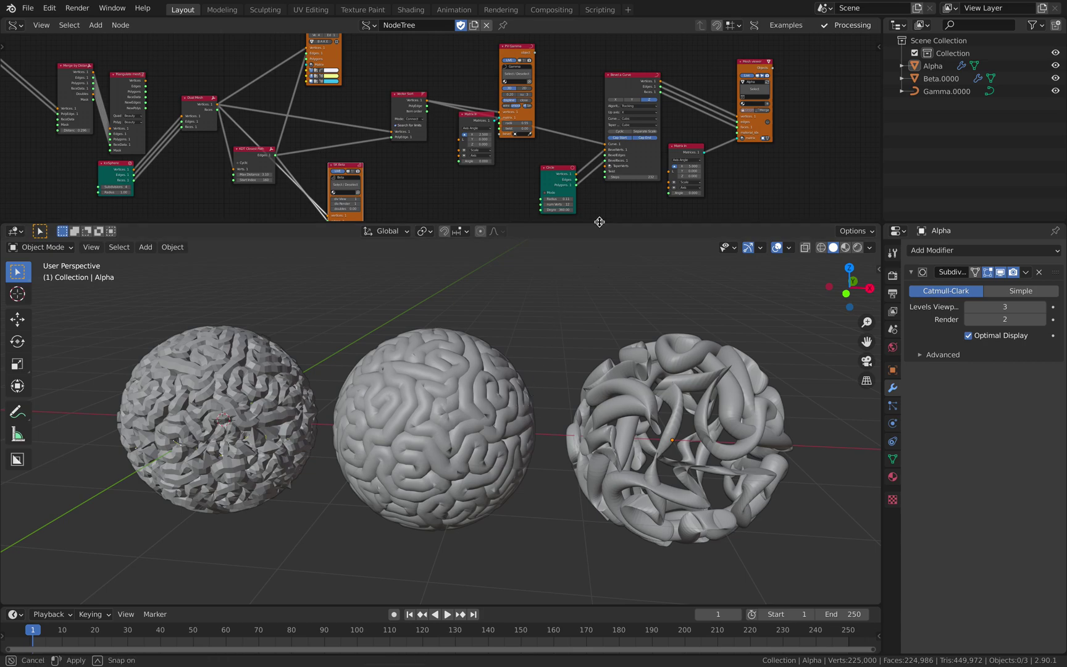
drag(598, 223, 597, 275)
scroll(578, 167, down, 2)
middle_drag(578, 165, 615, 158)
- Rename the node tree to BrainPath and save the file
click(436, 28)
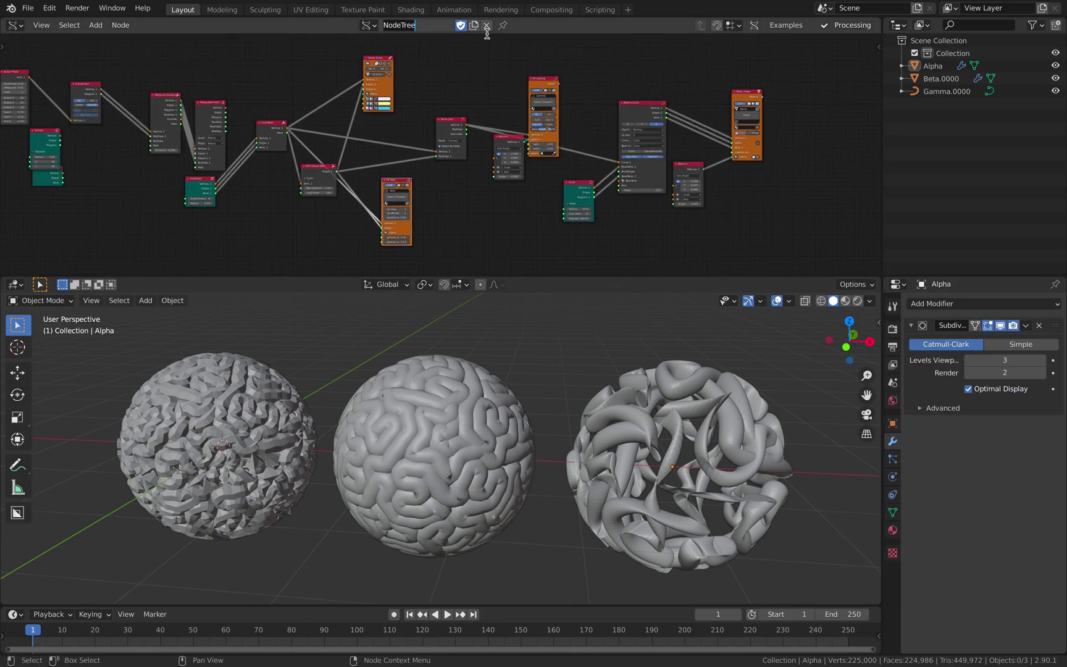
text(BrainPath)
key(Return)
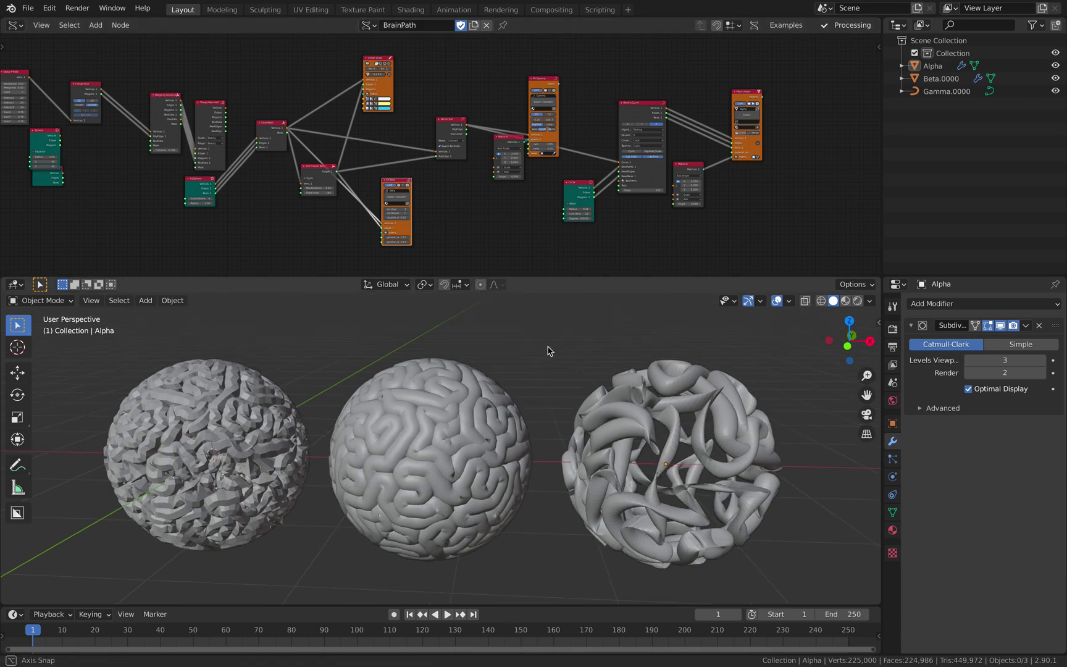
middle_drag(560, 345, 530, 362)
key(ctrl+s)
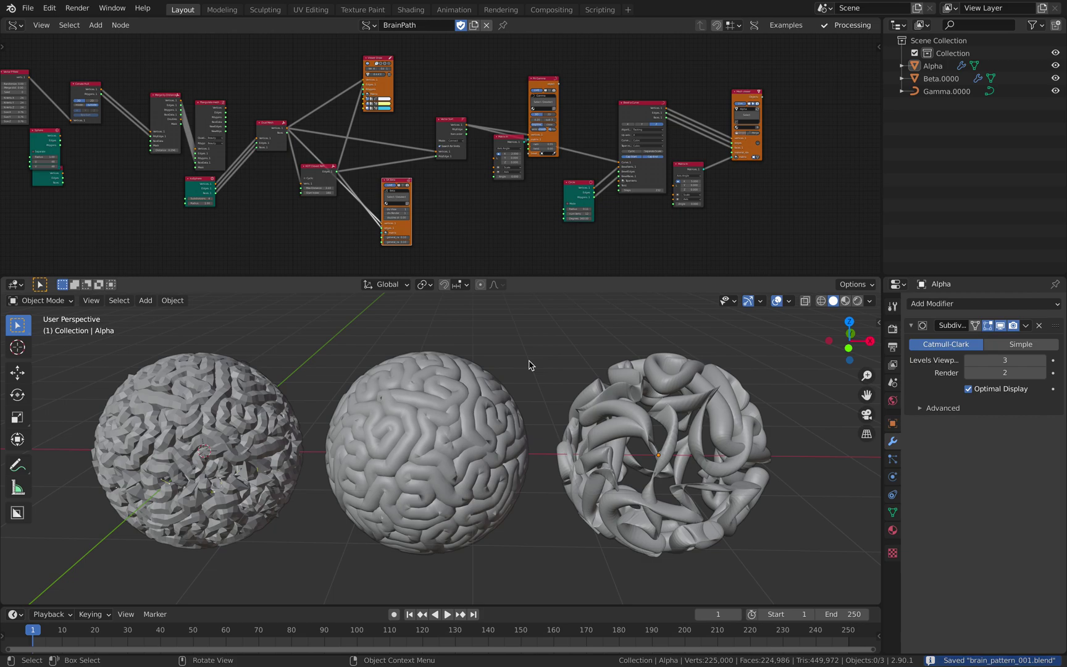